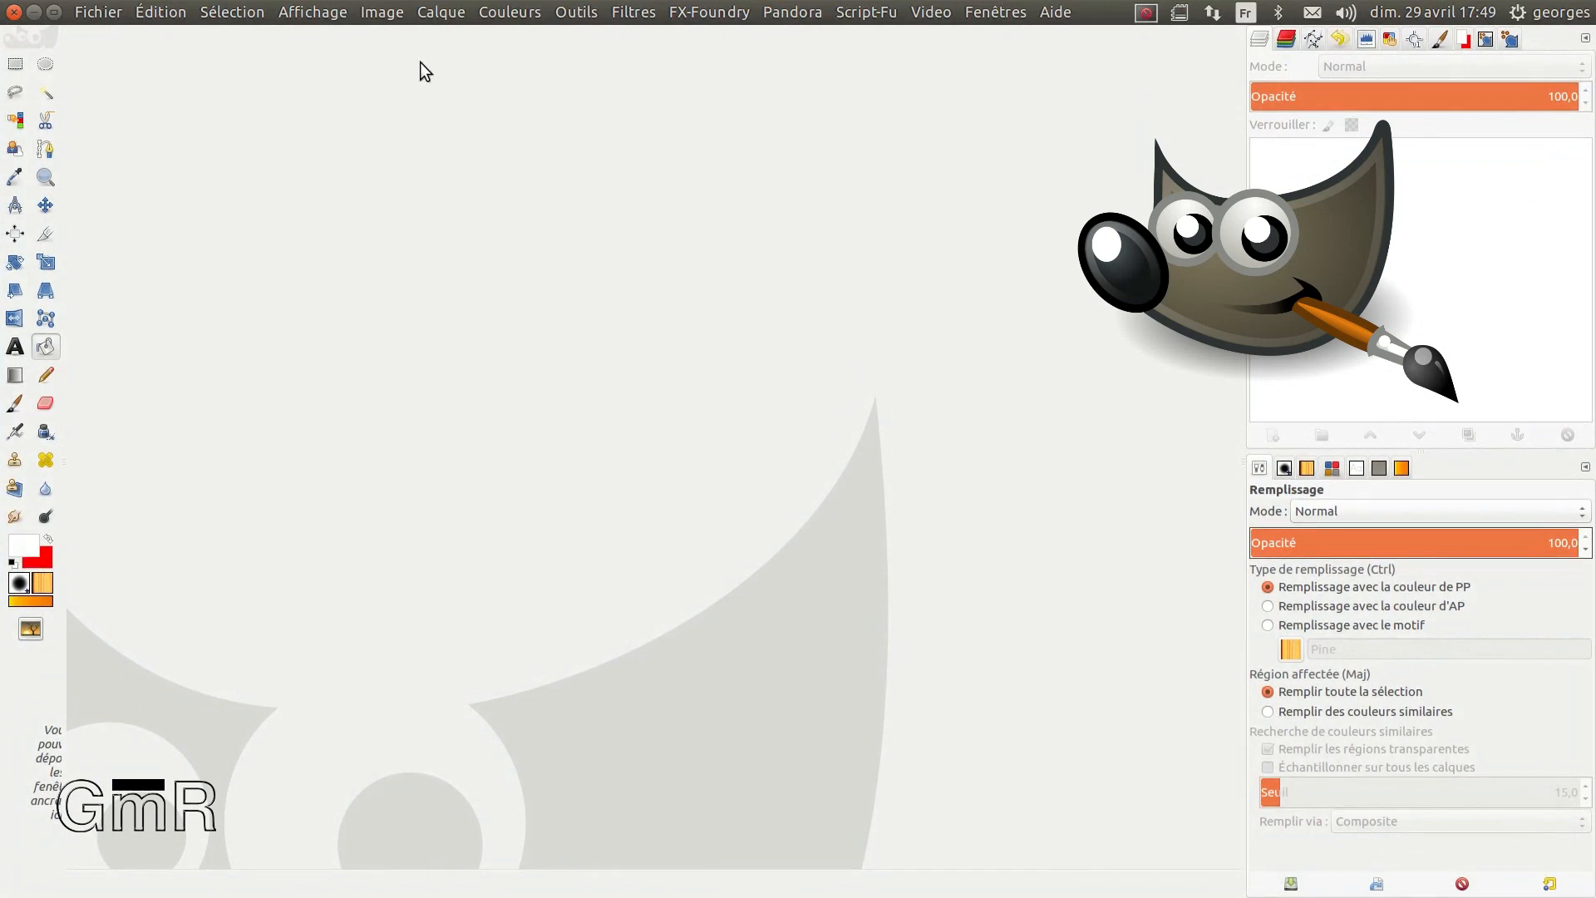
# - Check the installed GIMP version in its About information, then close the program
pyautogui.click(1050, 11)
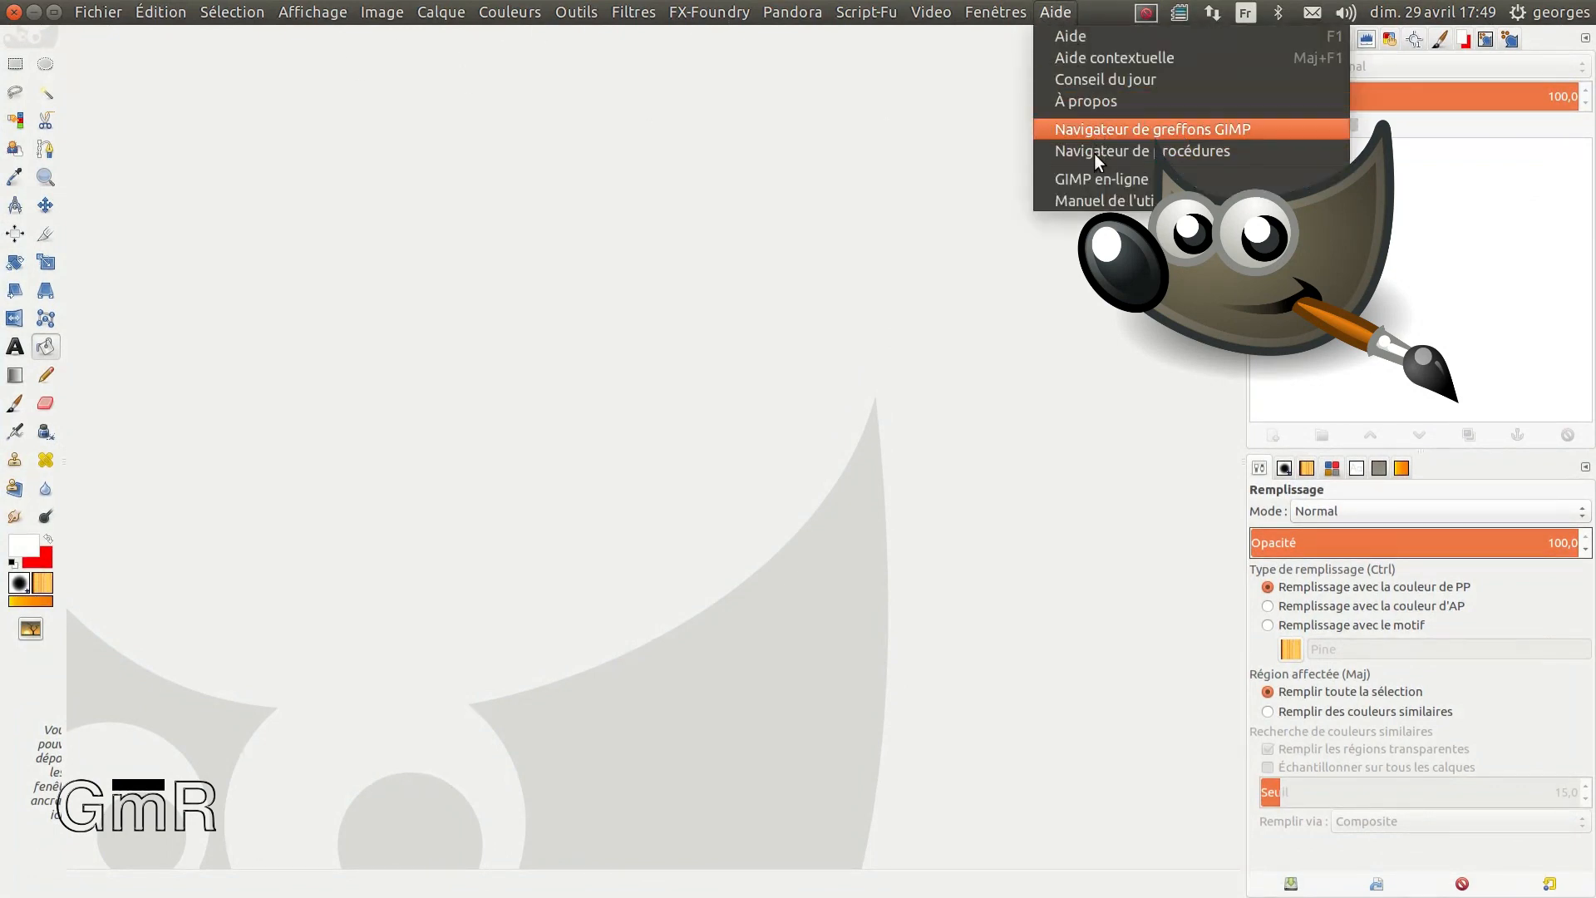
pyautogui.click(1102, 103)
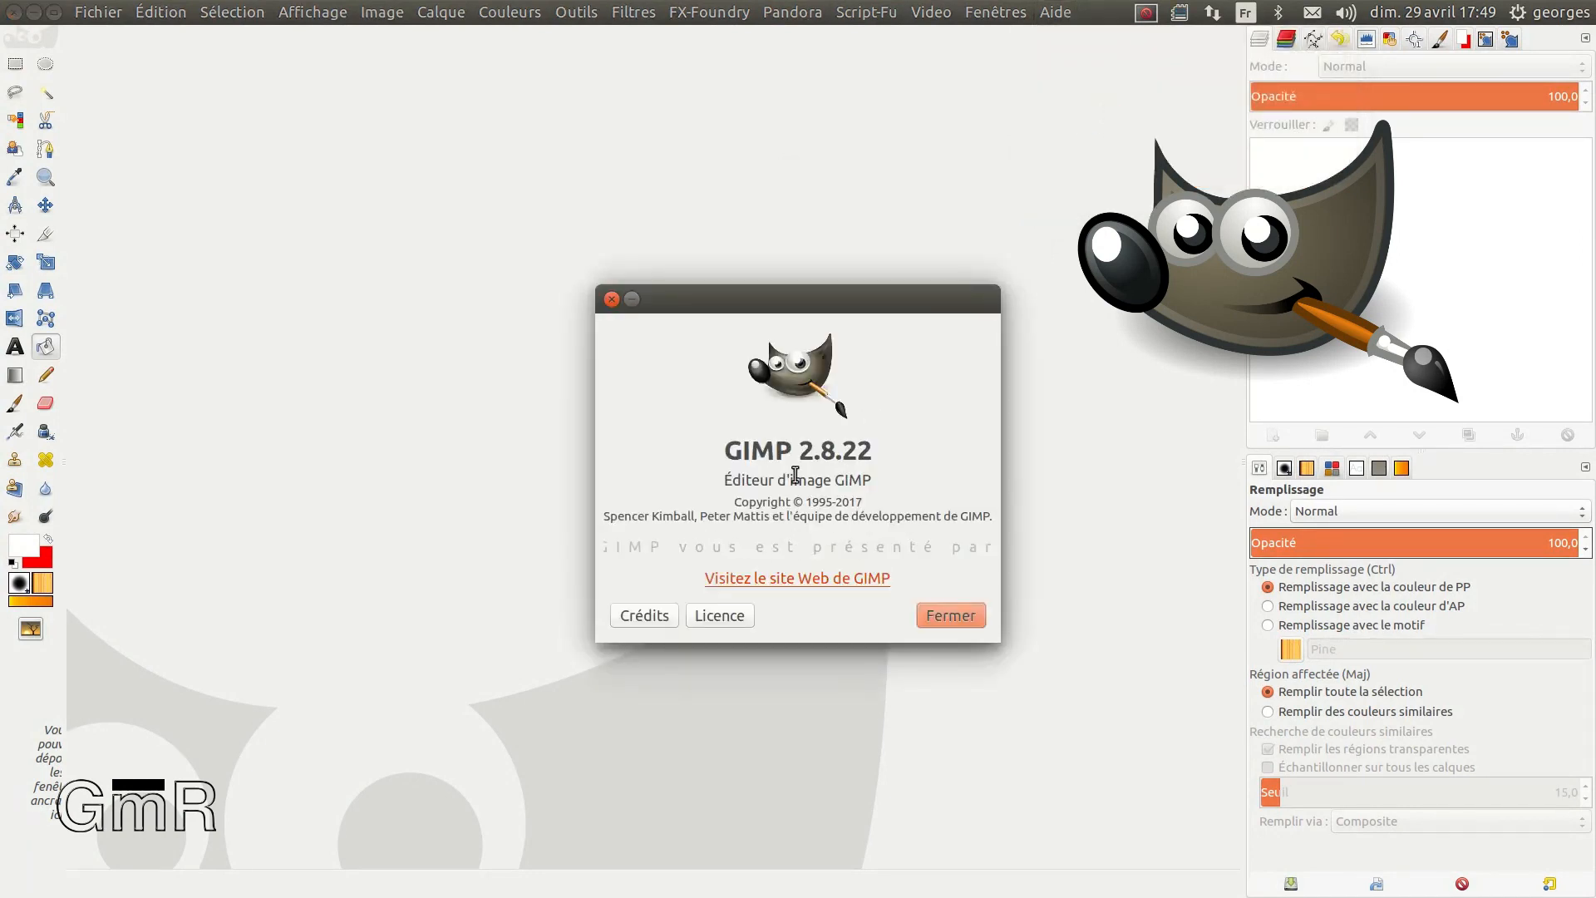
pyautogui.click(942, 612)
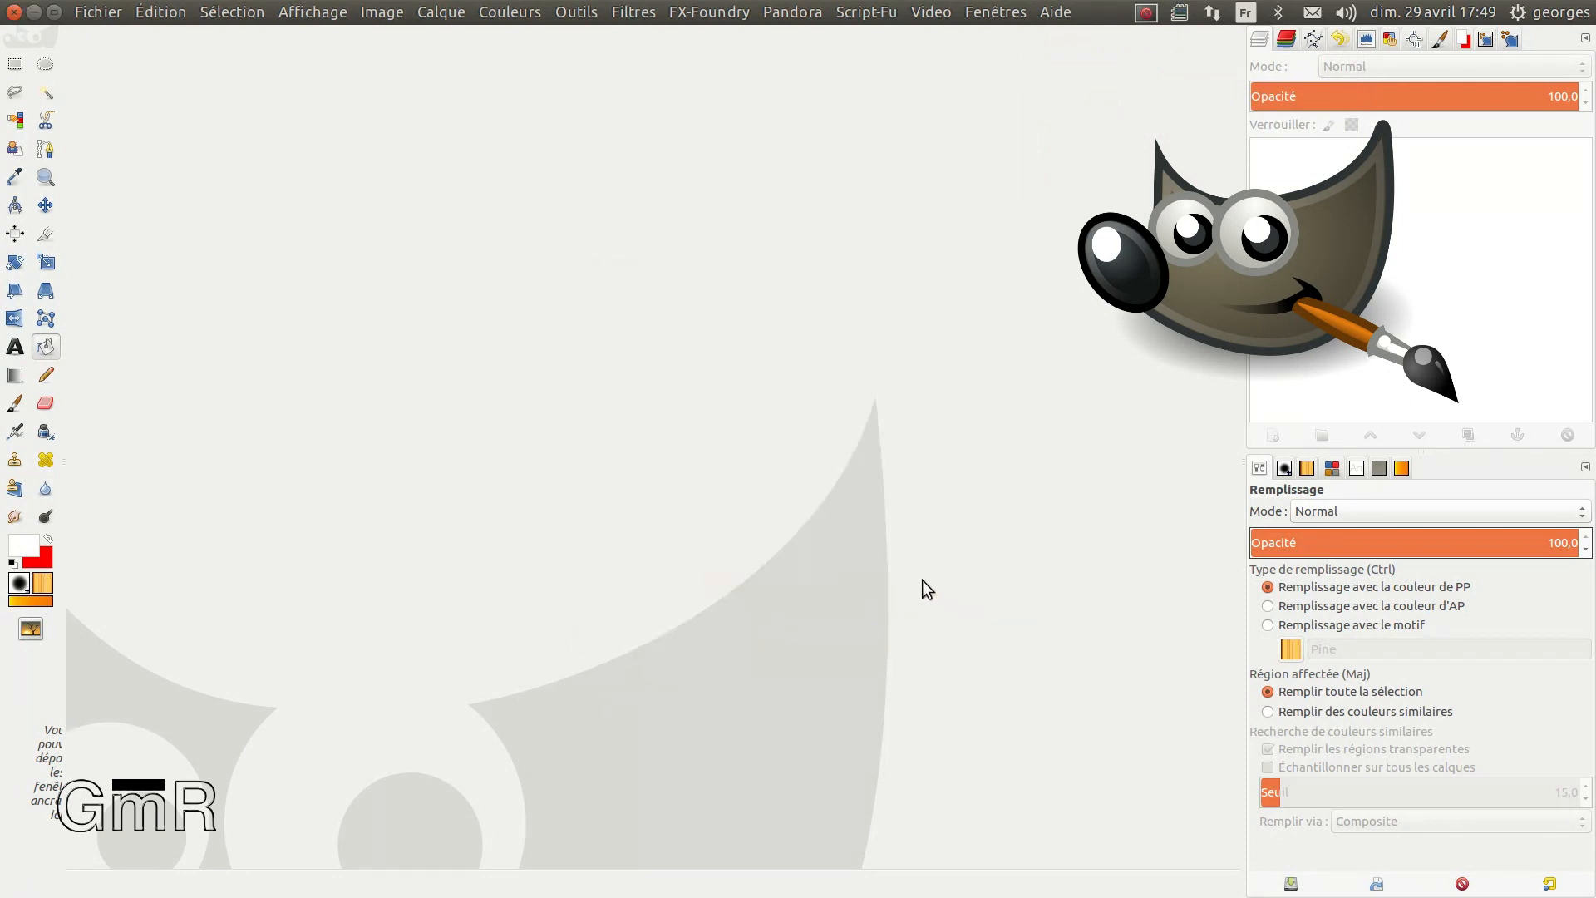
pyautogui.click(15, 12)
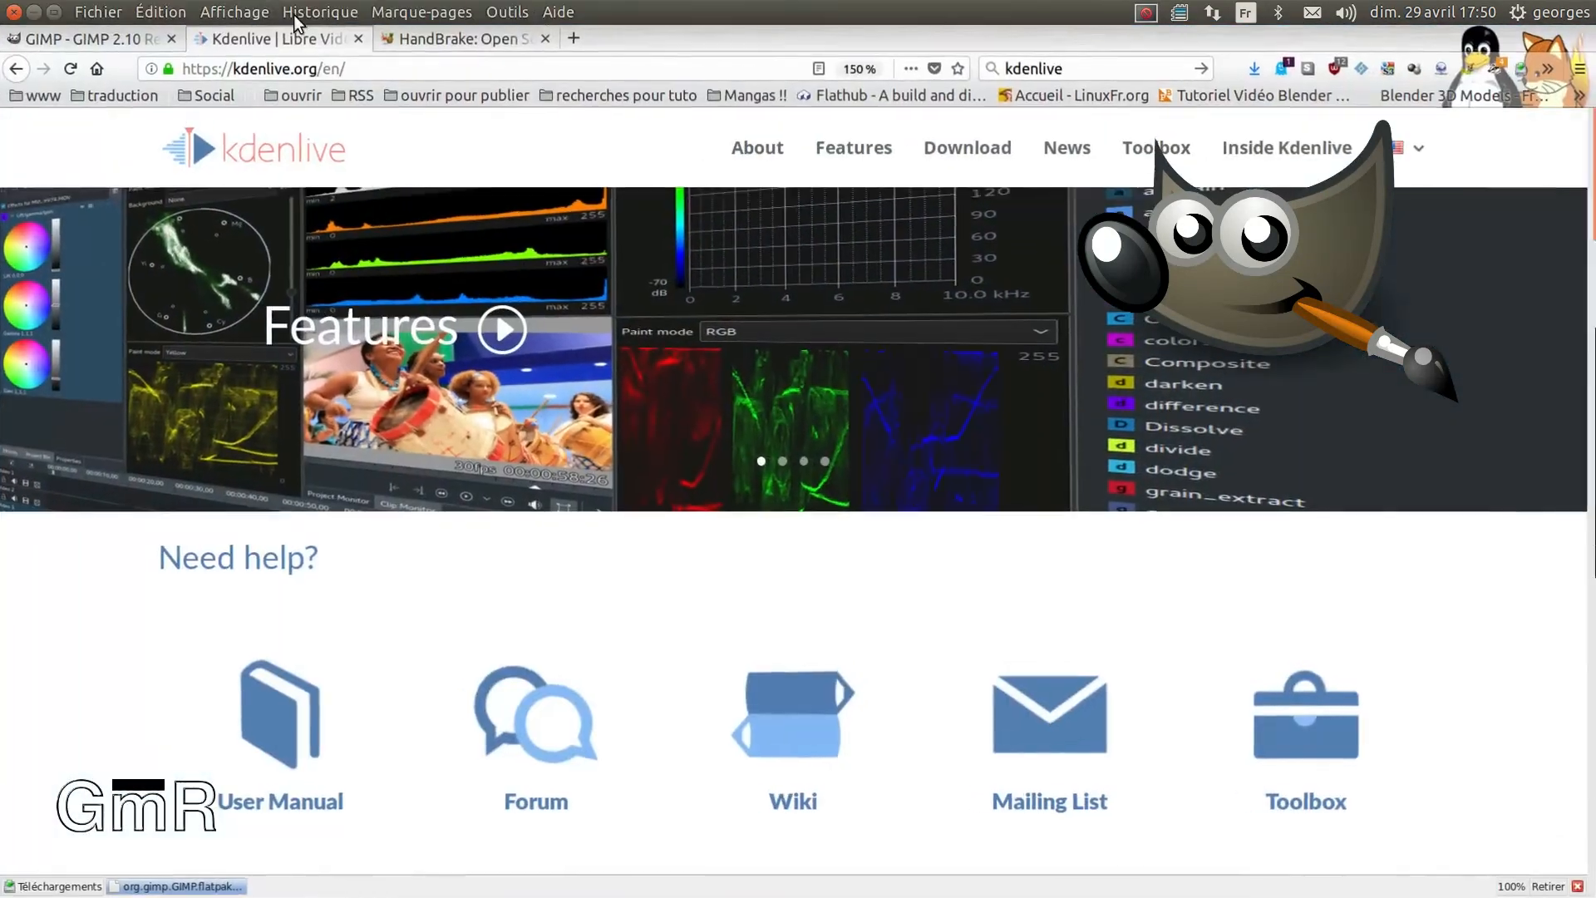
# - Go from the GIMP 2.10 release notes in the browser to the website's home page and open the 2.10.0 download page
pyautogui.click(121, 39)
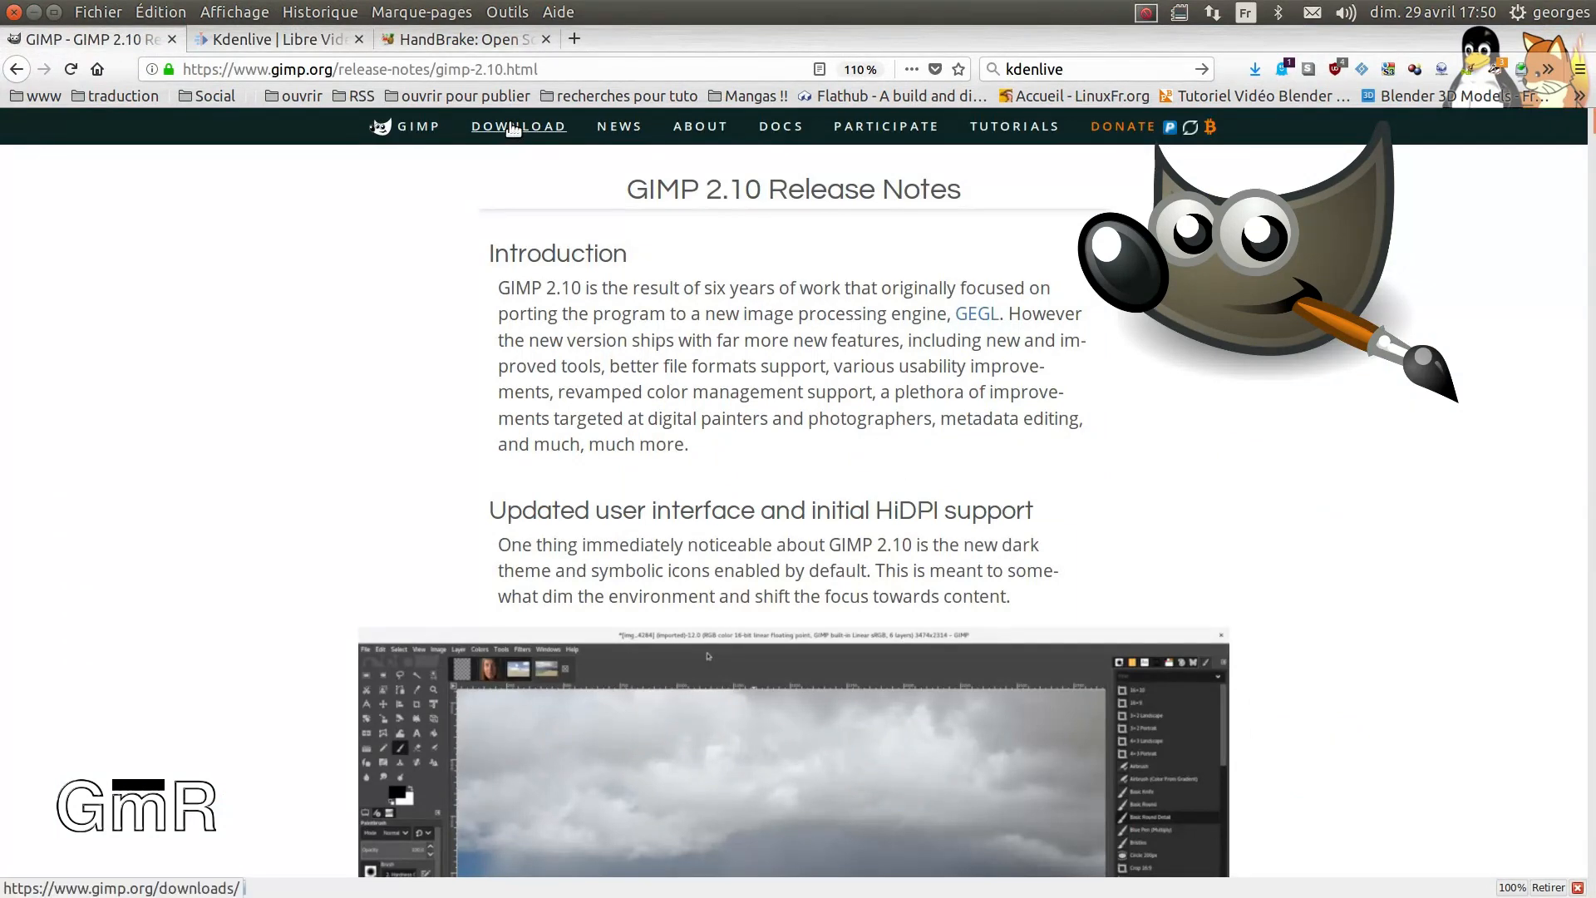
pyautogui.click(418, 126)
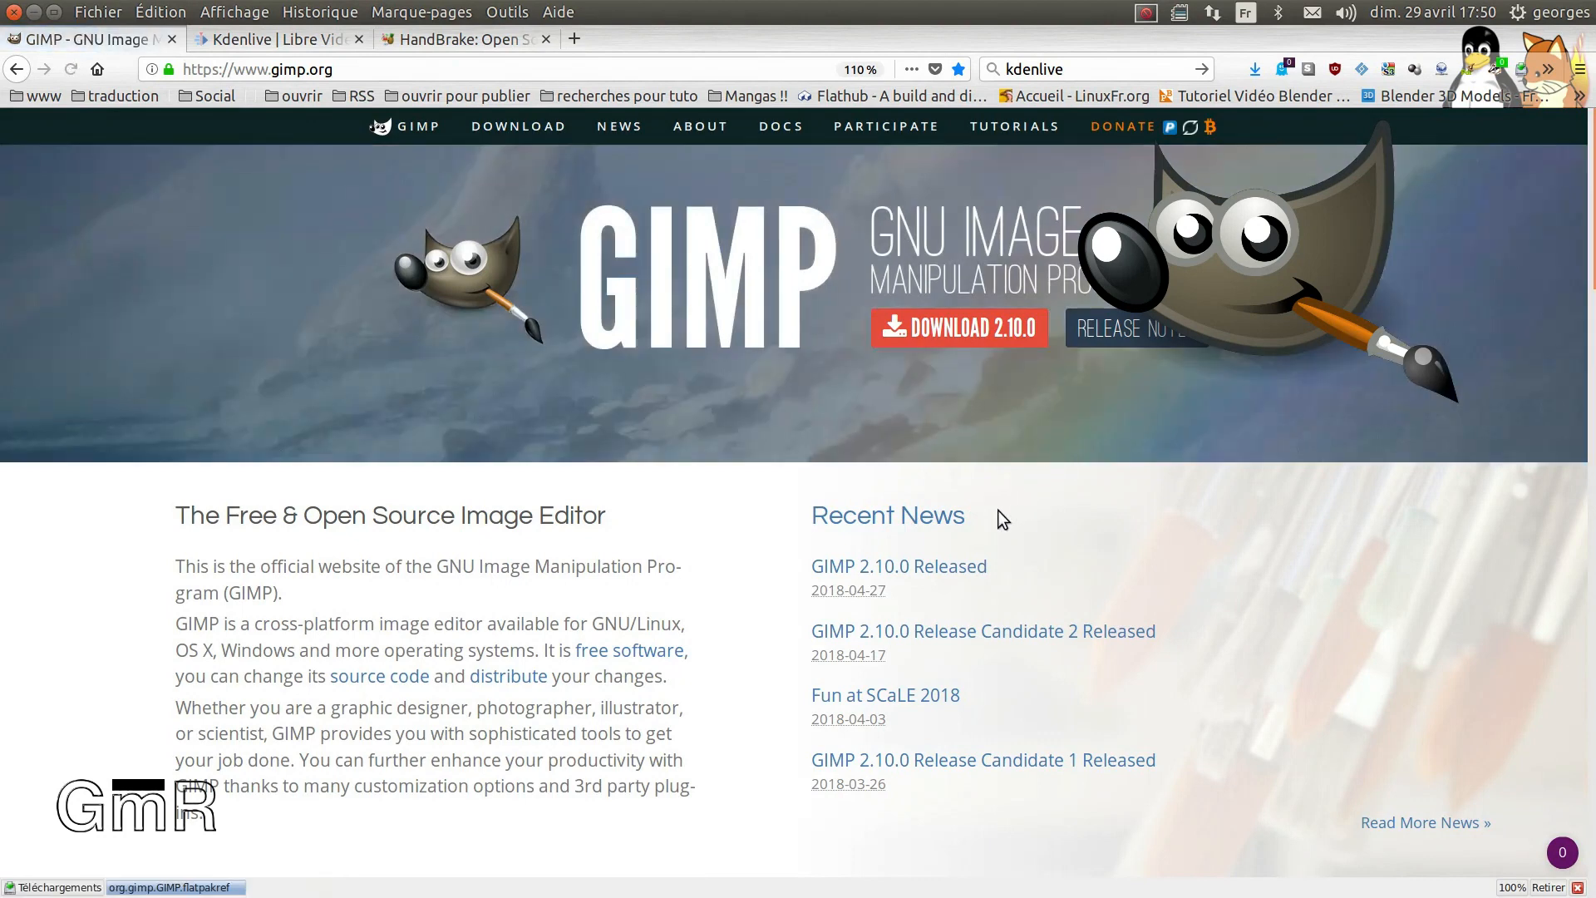
pyautogui.click(984, 333)
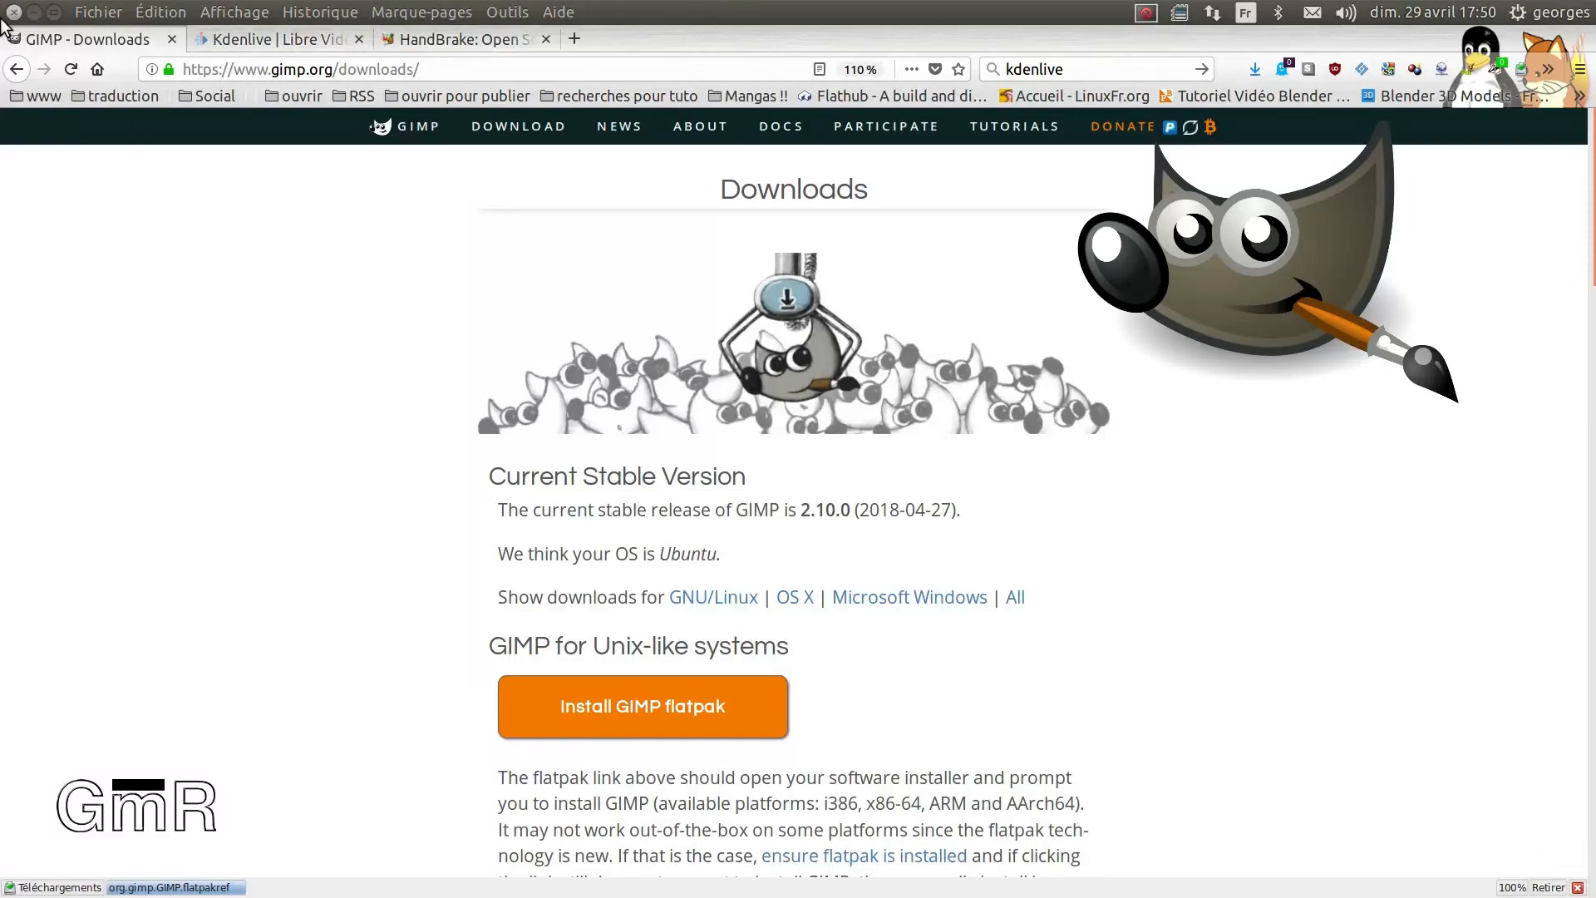
# - Switch to the newer GIMP installation and check its version in the About information
pyautogui.moveTo(744, 11); pyautogui.dragTo(848, 3)
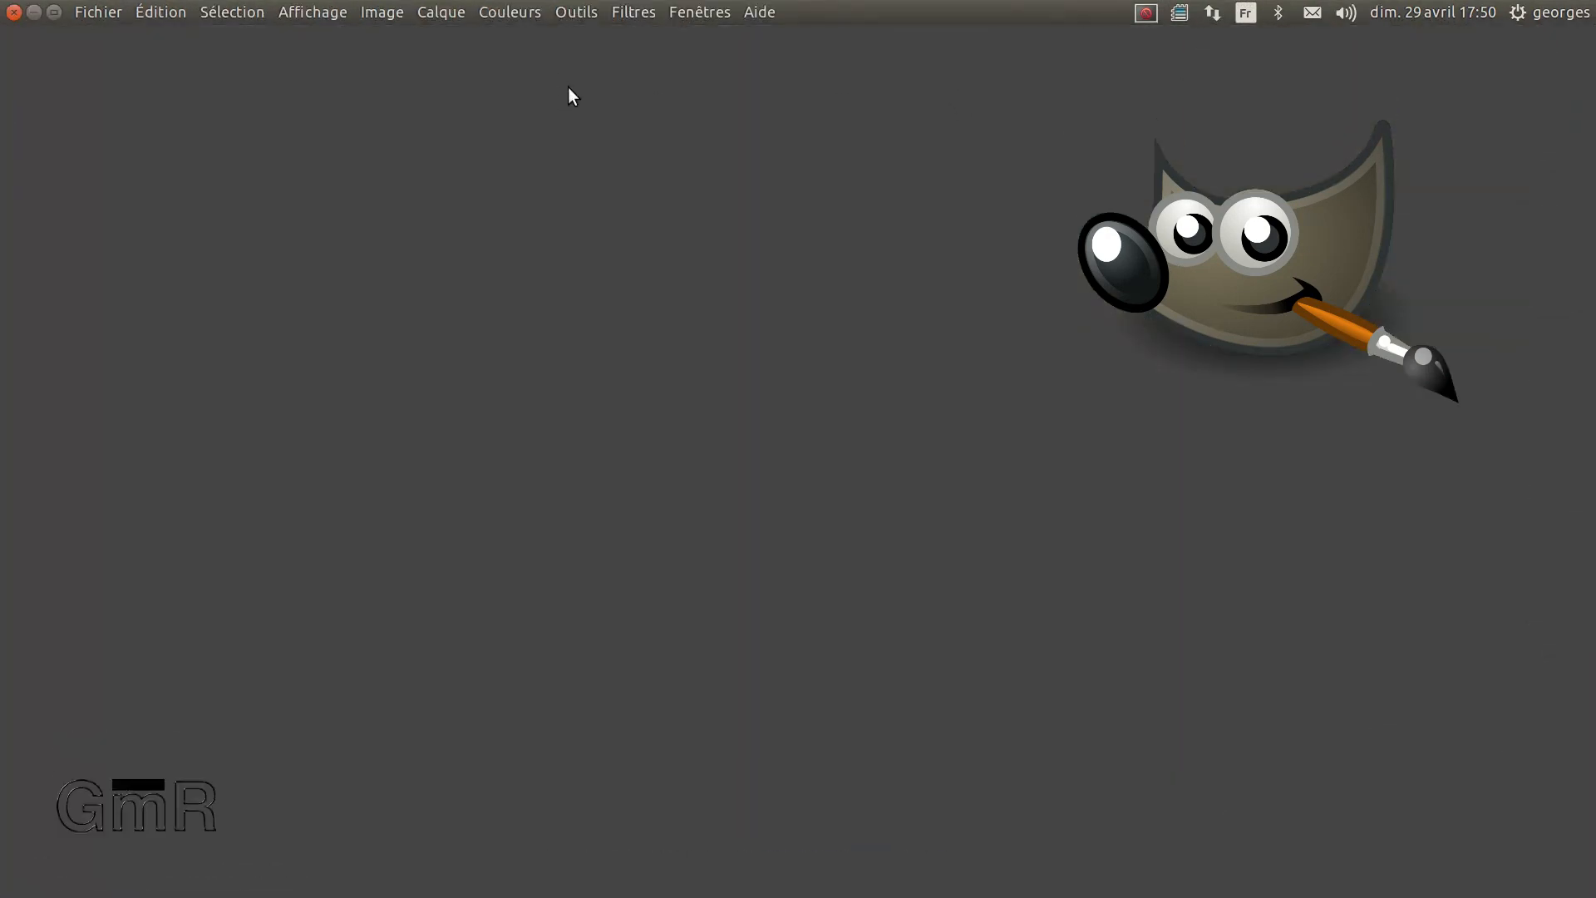
pyautogui.click(770, 14)
pyautogui.moveTo(781, 215)
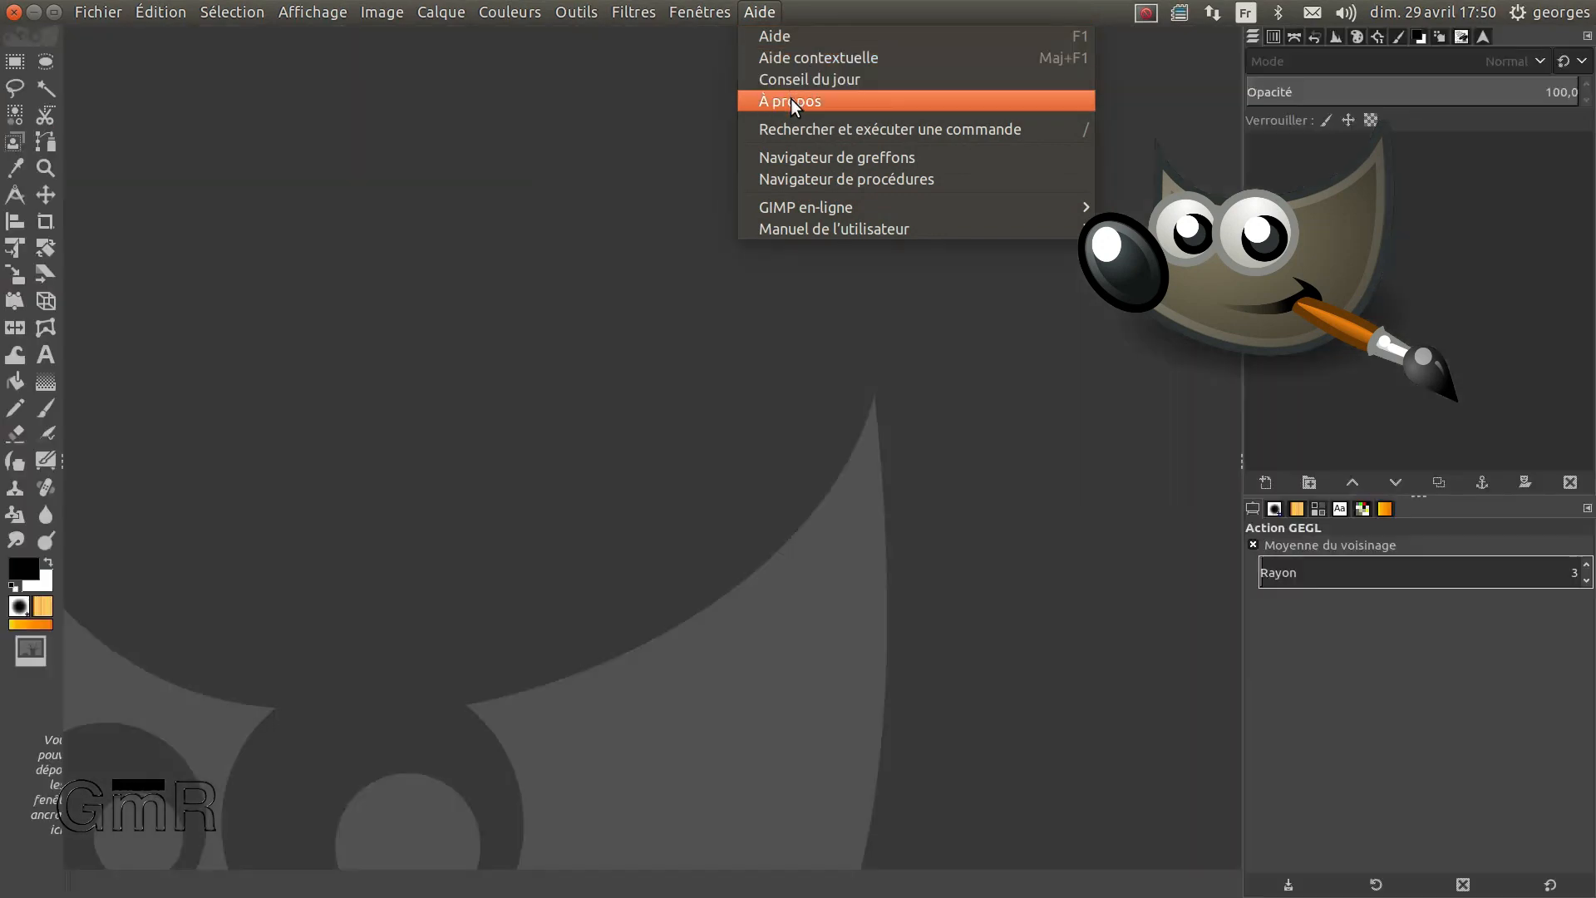
pyautogui.click(791, 98)
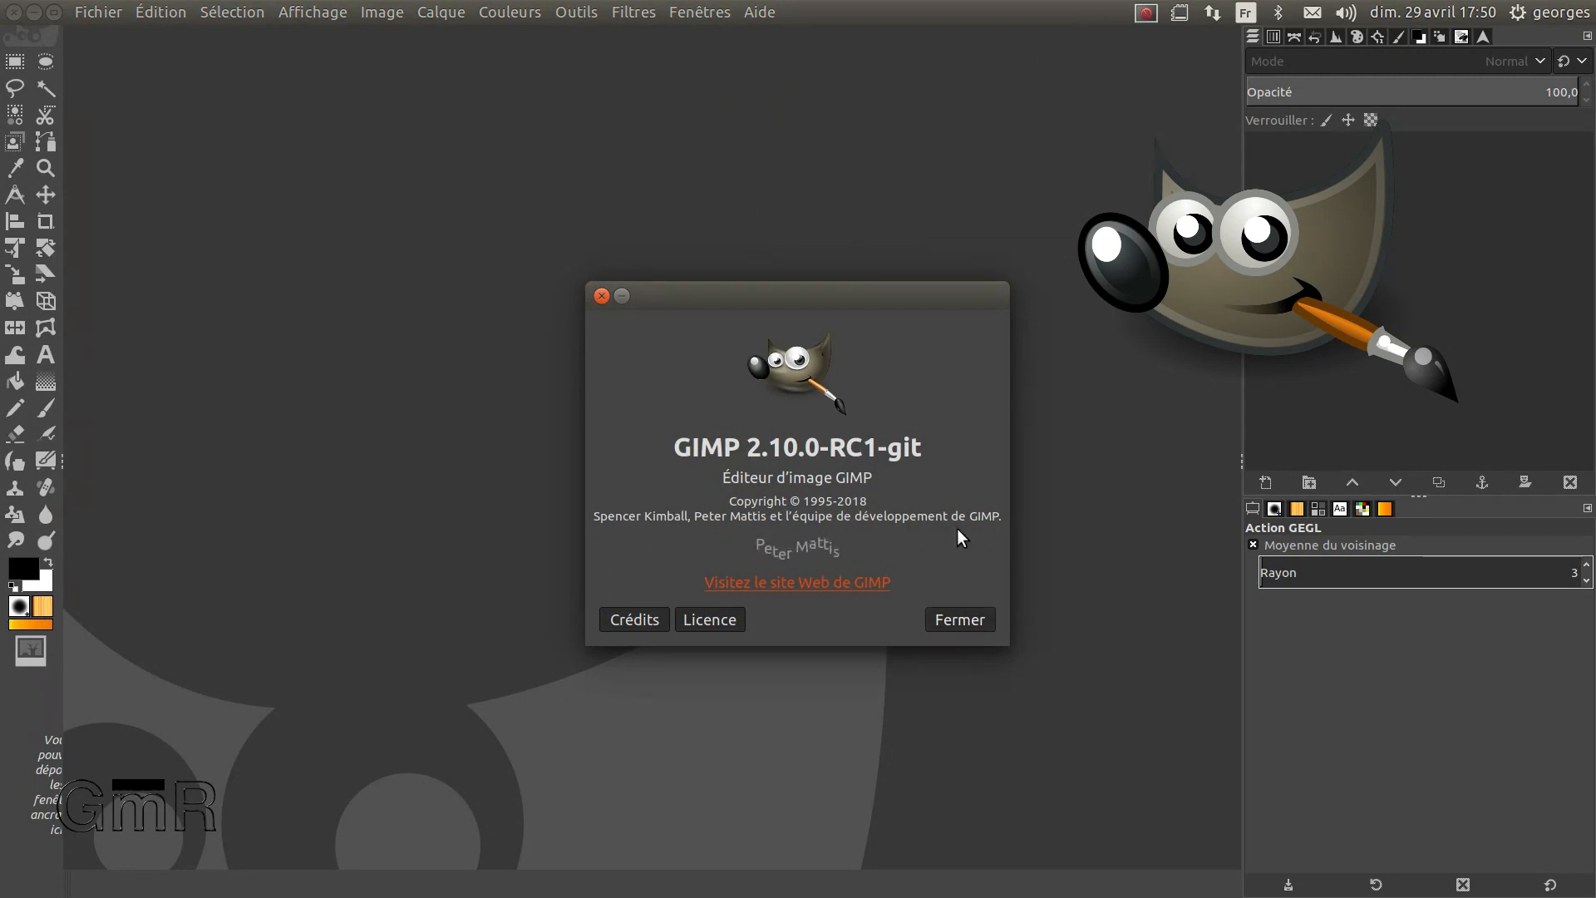
pyautogui.click(951, 616)
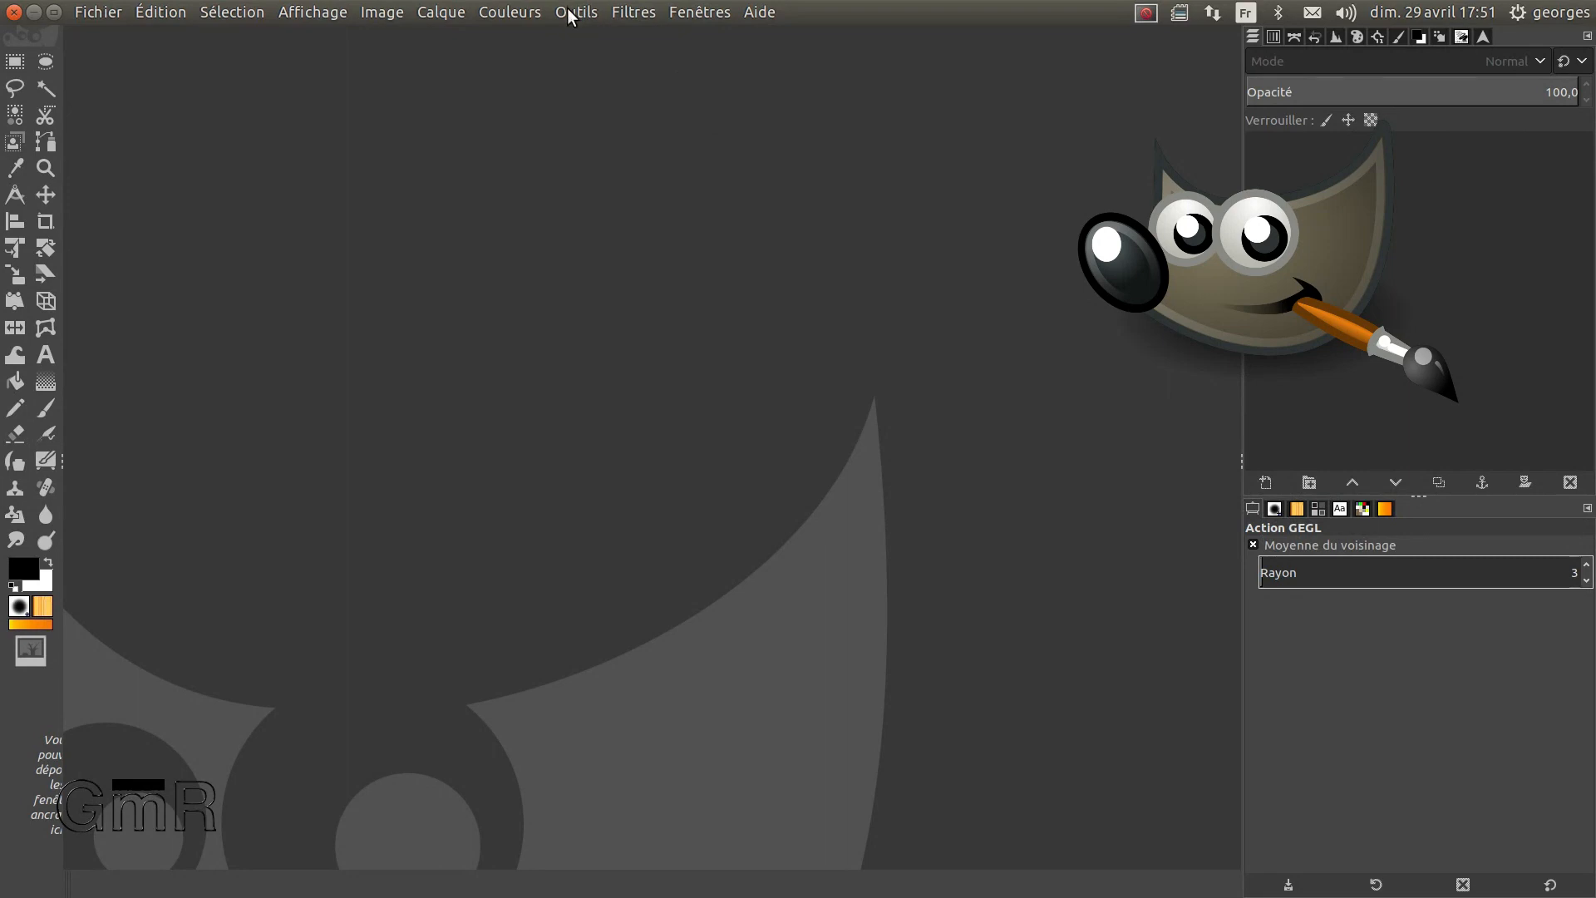
pyautogui.click(615, 13)
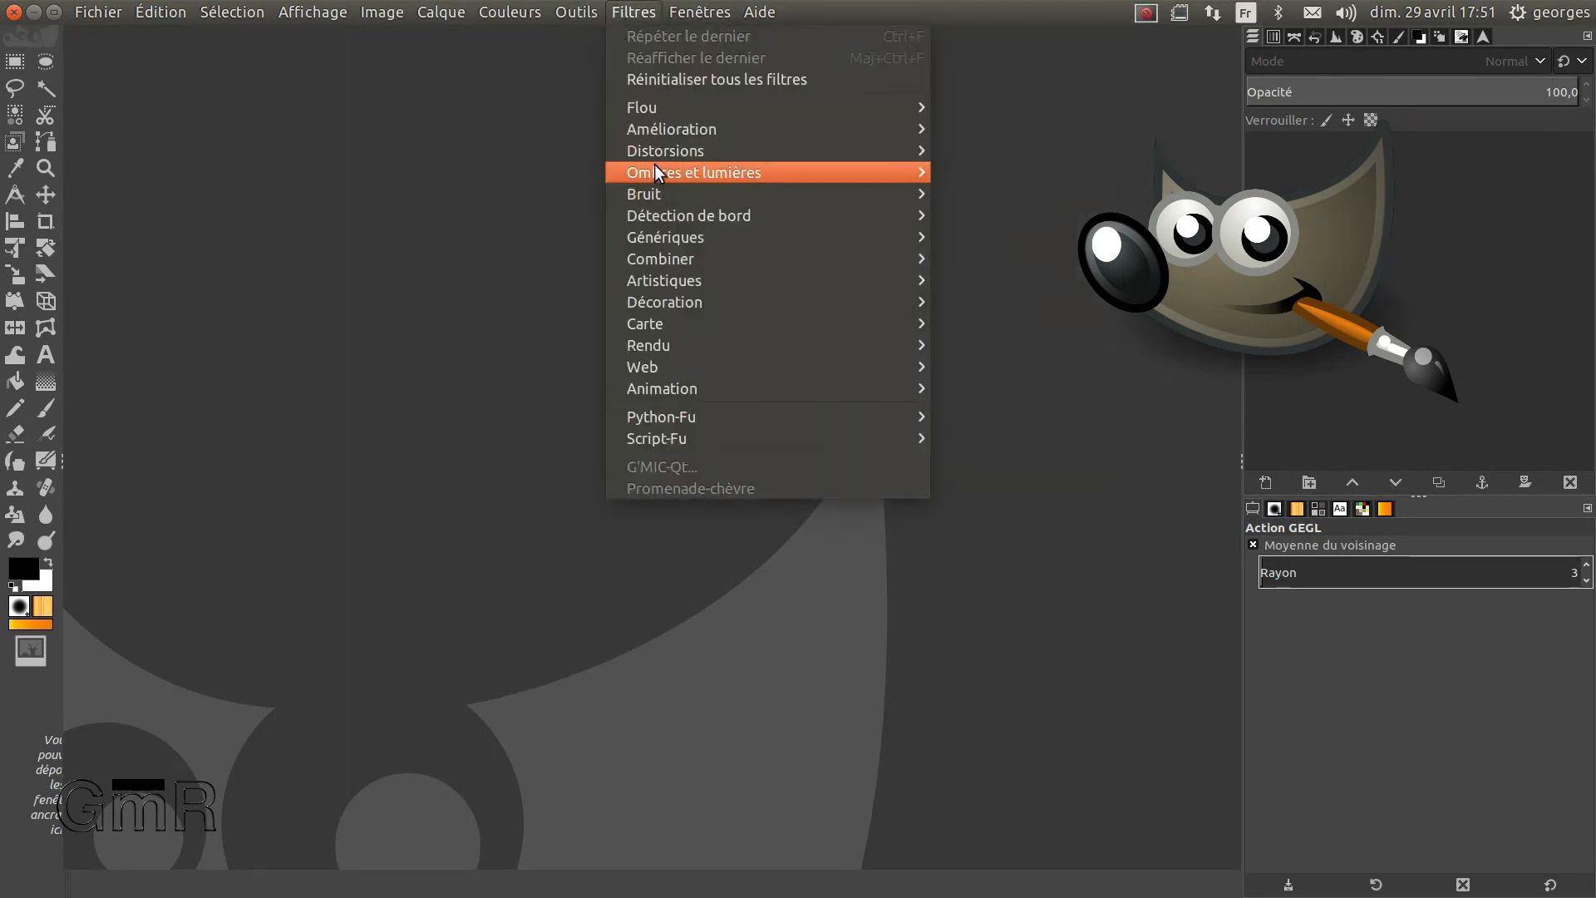
pyautogui.moveTo(669, 151)
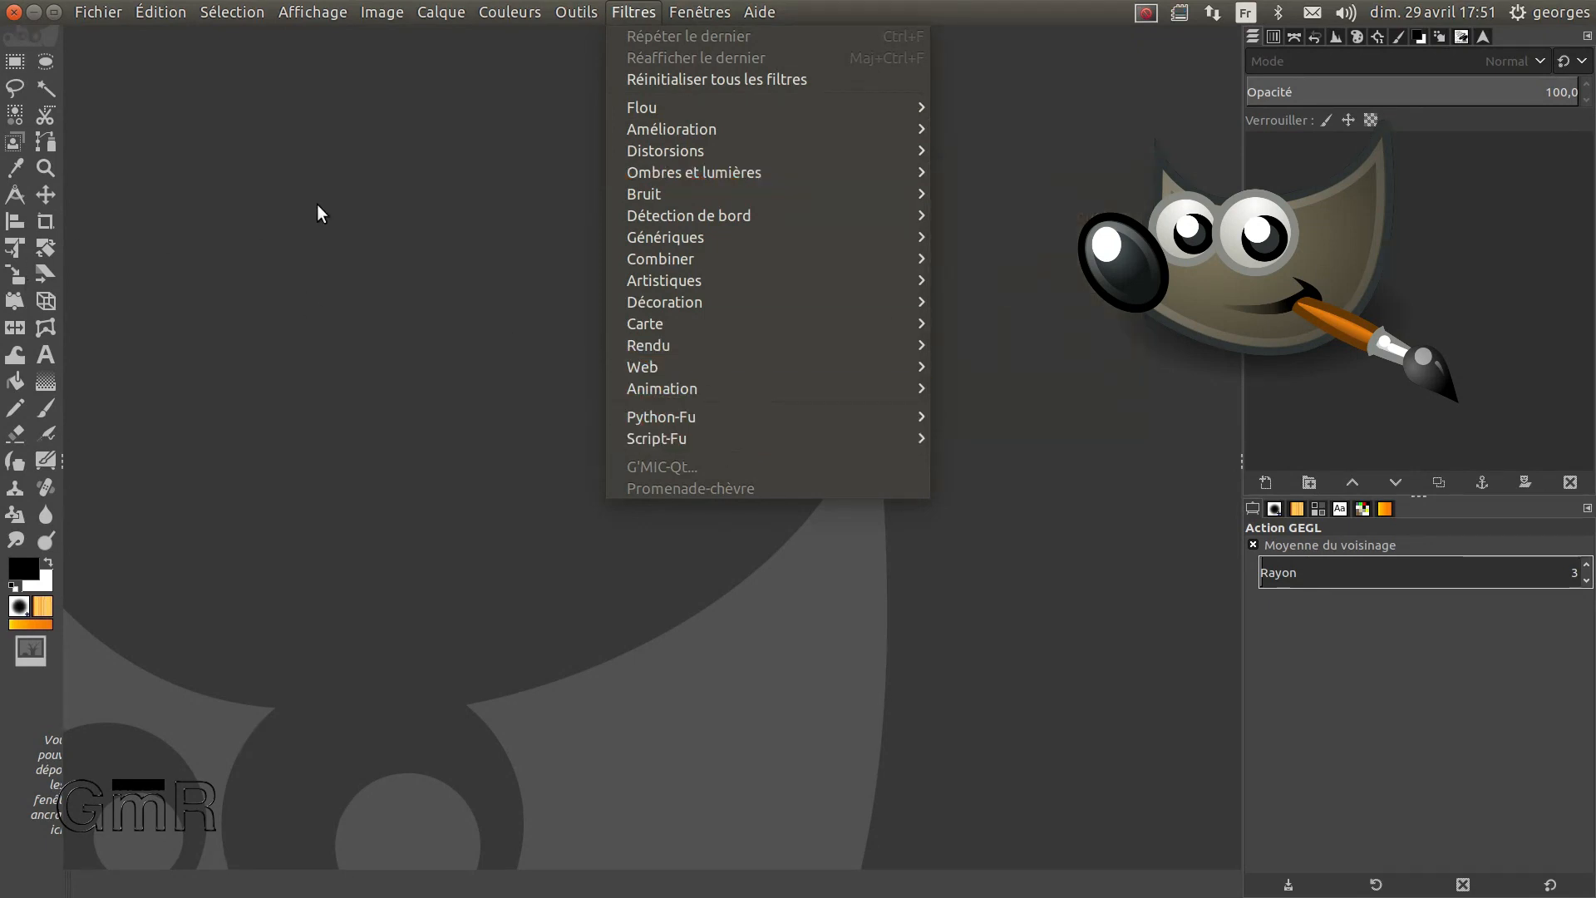
pyautogui.click(537, 275)
# - Start a new image and look through the available size templates without choosing one
pyautogui.click(98, 12)
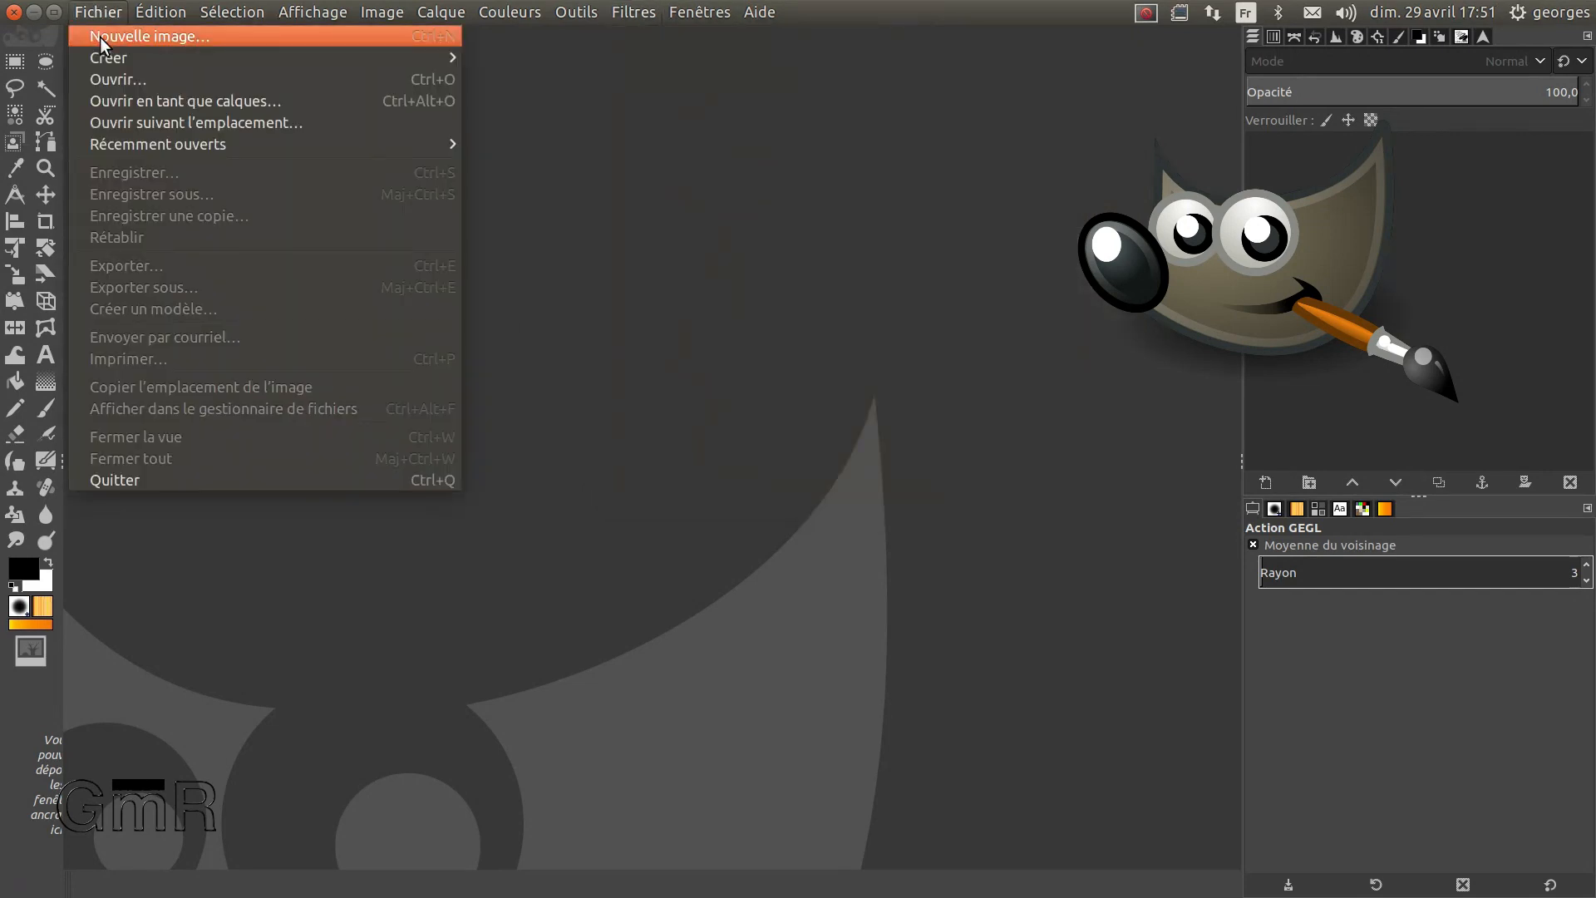
pyautogui.click(100, 38)
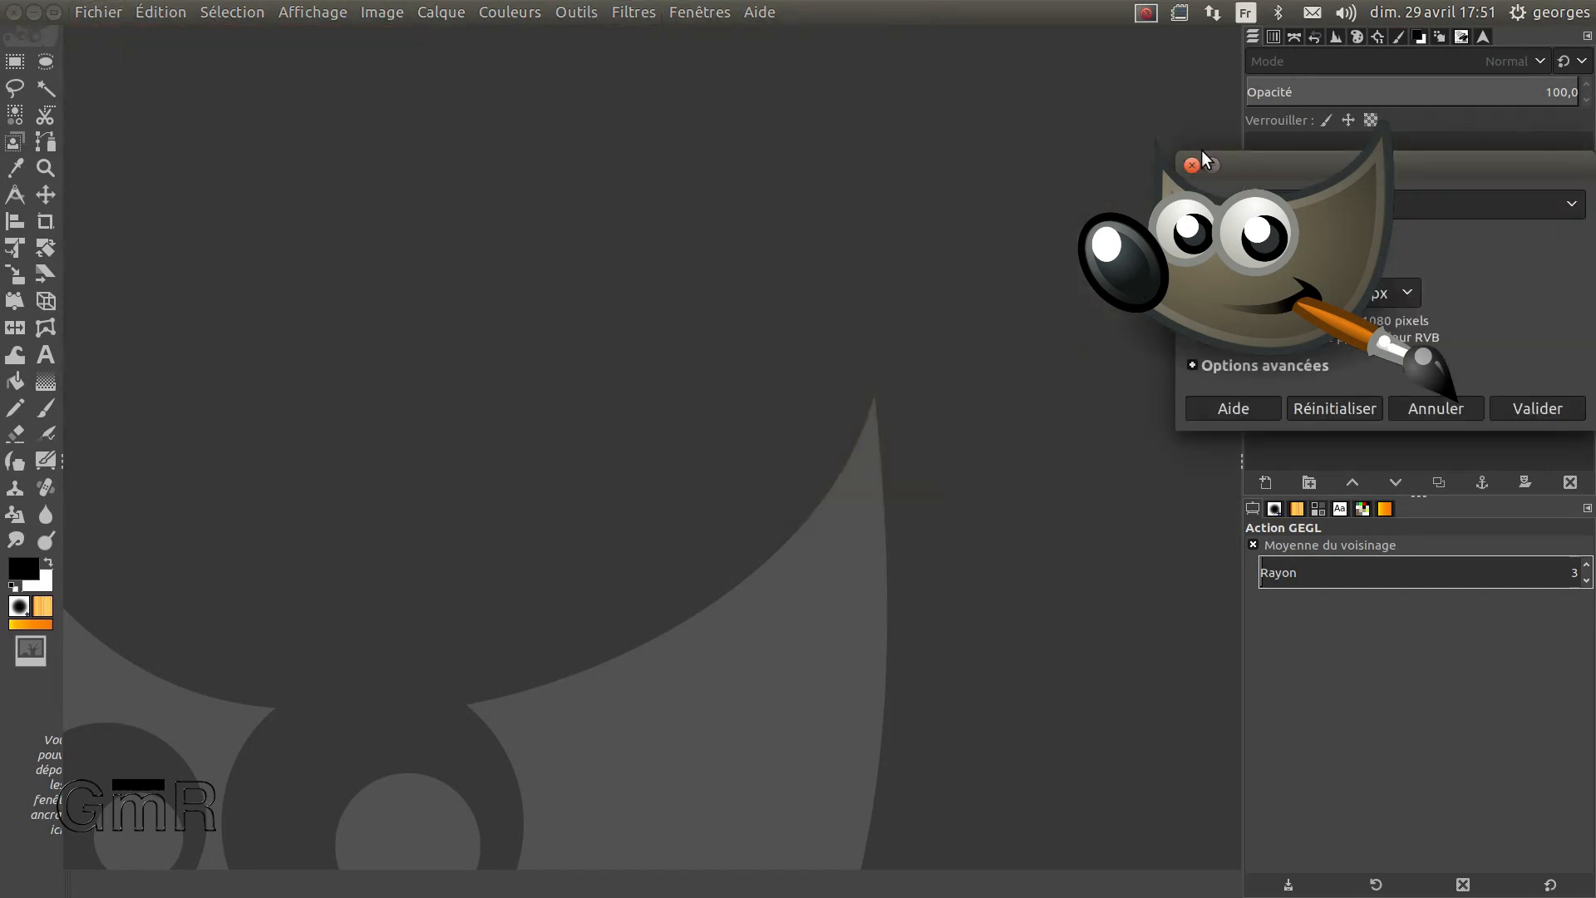
pyautogui.moveTo(1315, 163); pyautogui.dragTo(565, 213)
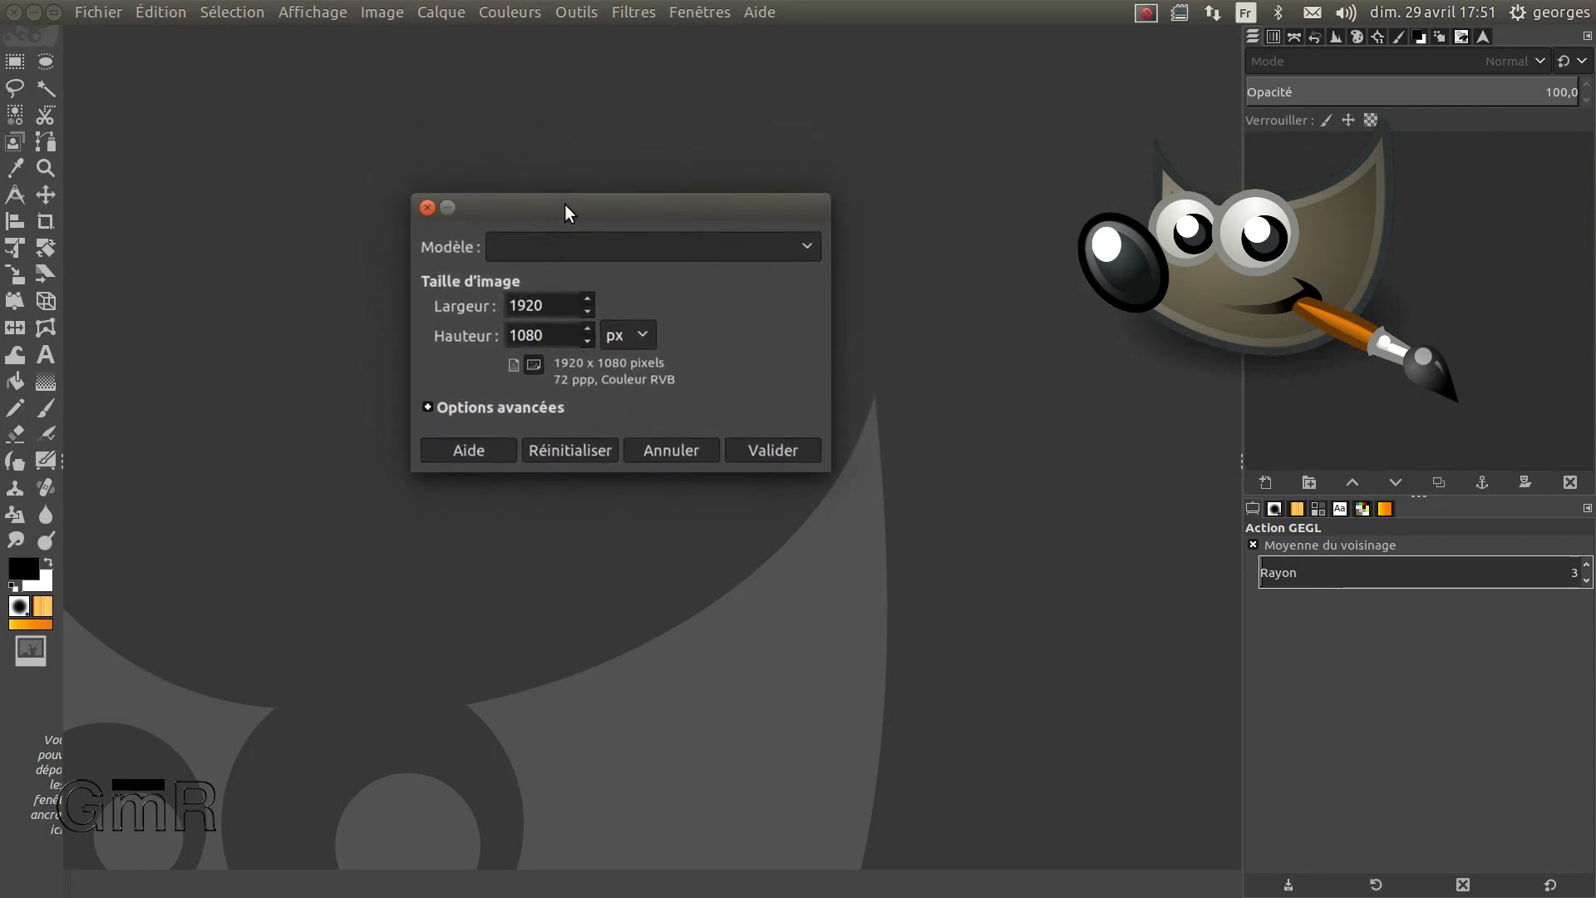
pyautogui.click(801, 246)
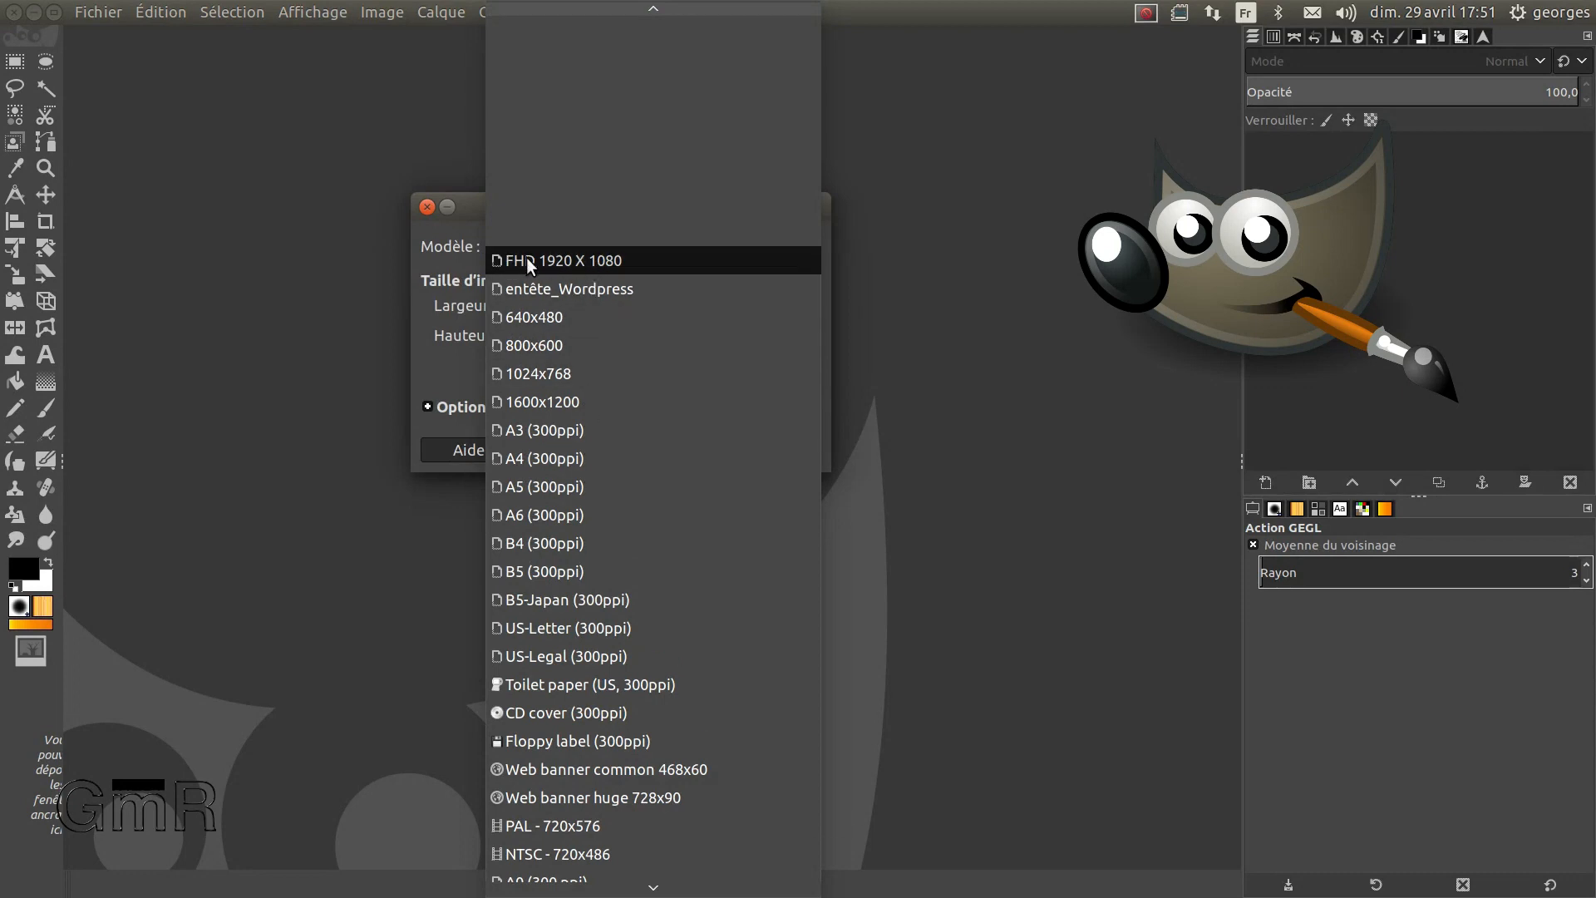
pyautogui.scroll(-1, 517, 795)
pyautogui.scroll(-5, 517, 794)
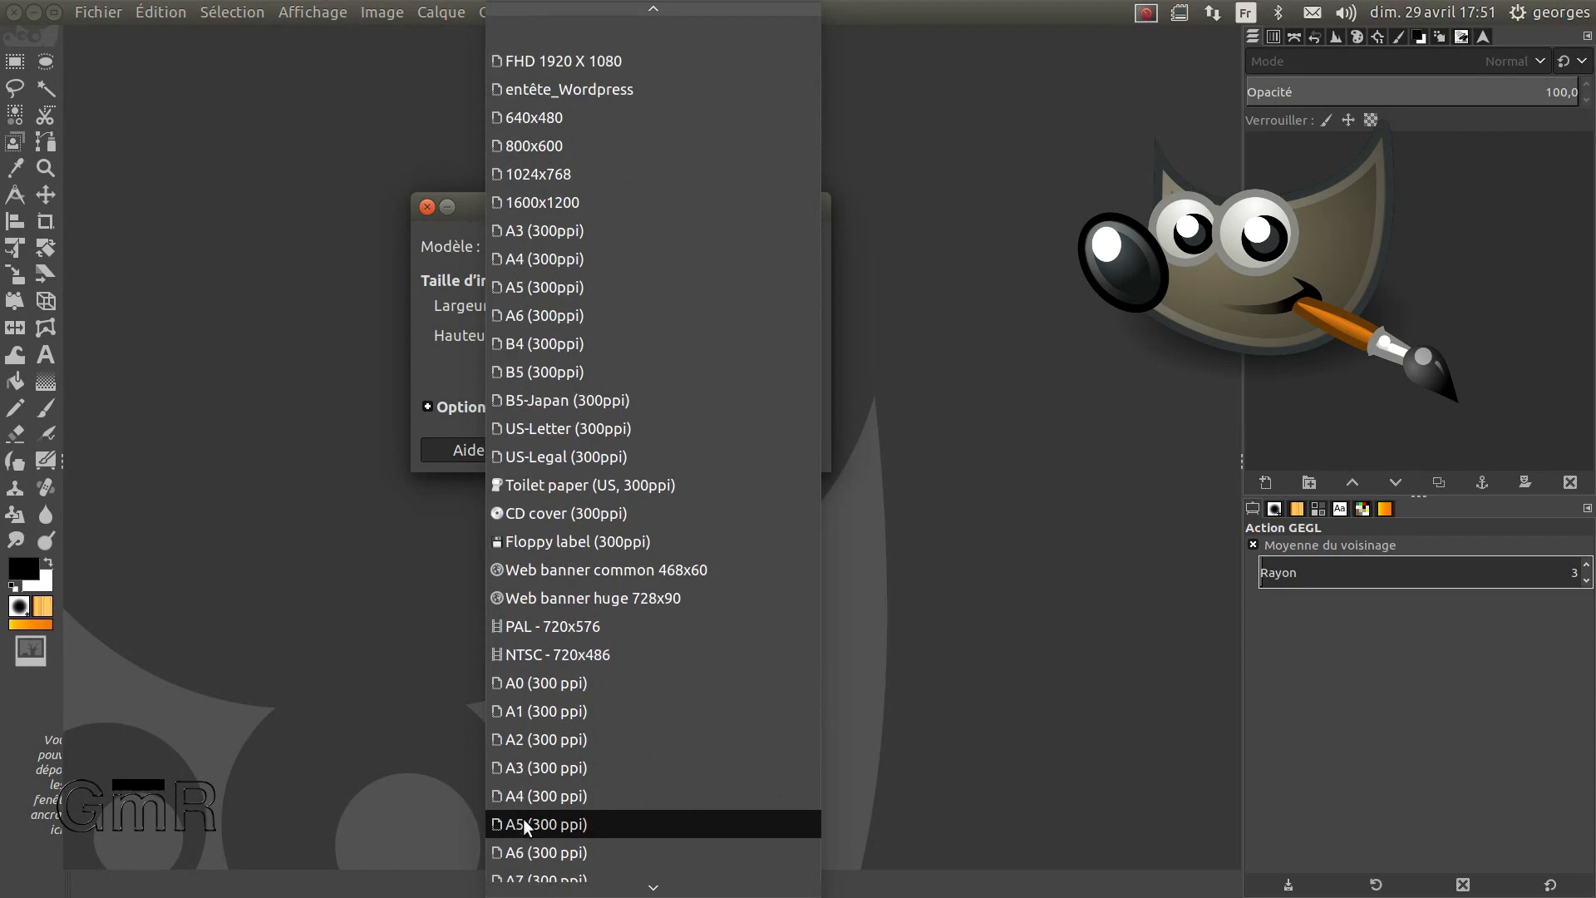
pyautogui.scroll(-1, 524, 818)
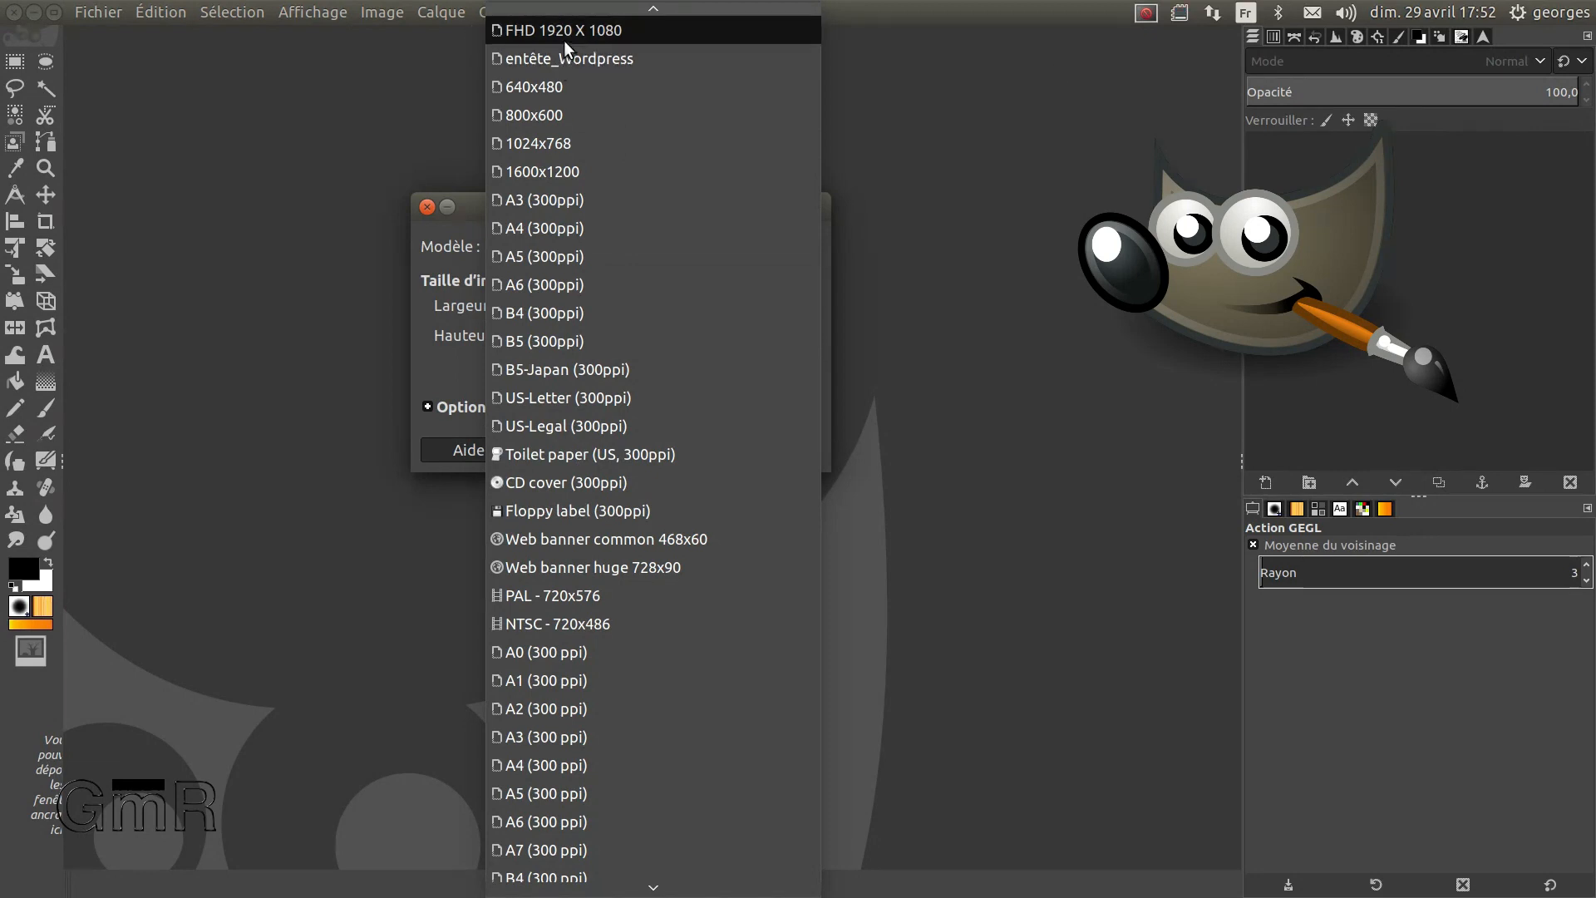
pyautogui.click(1003, 93)
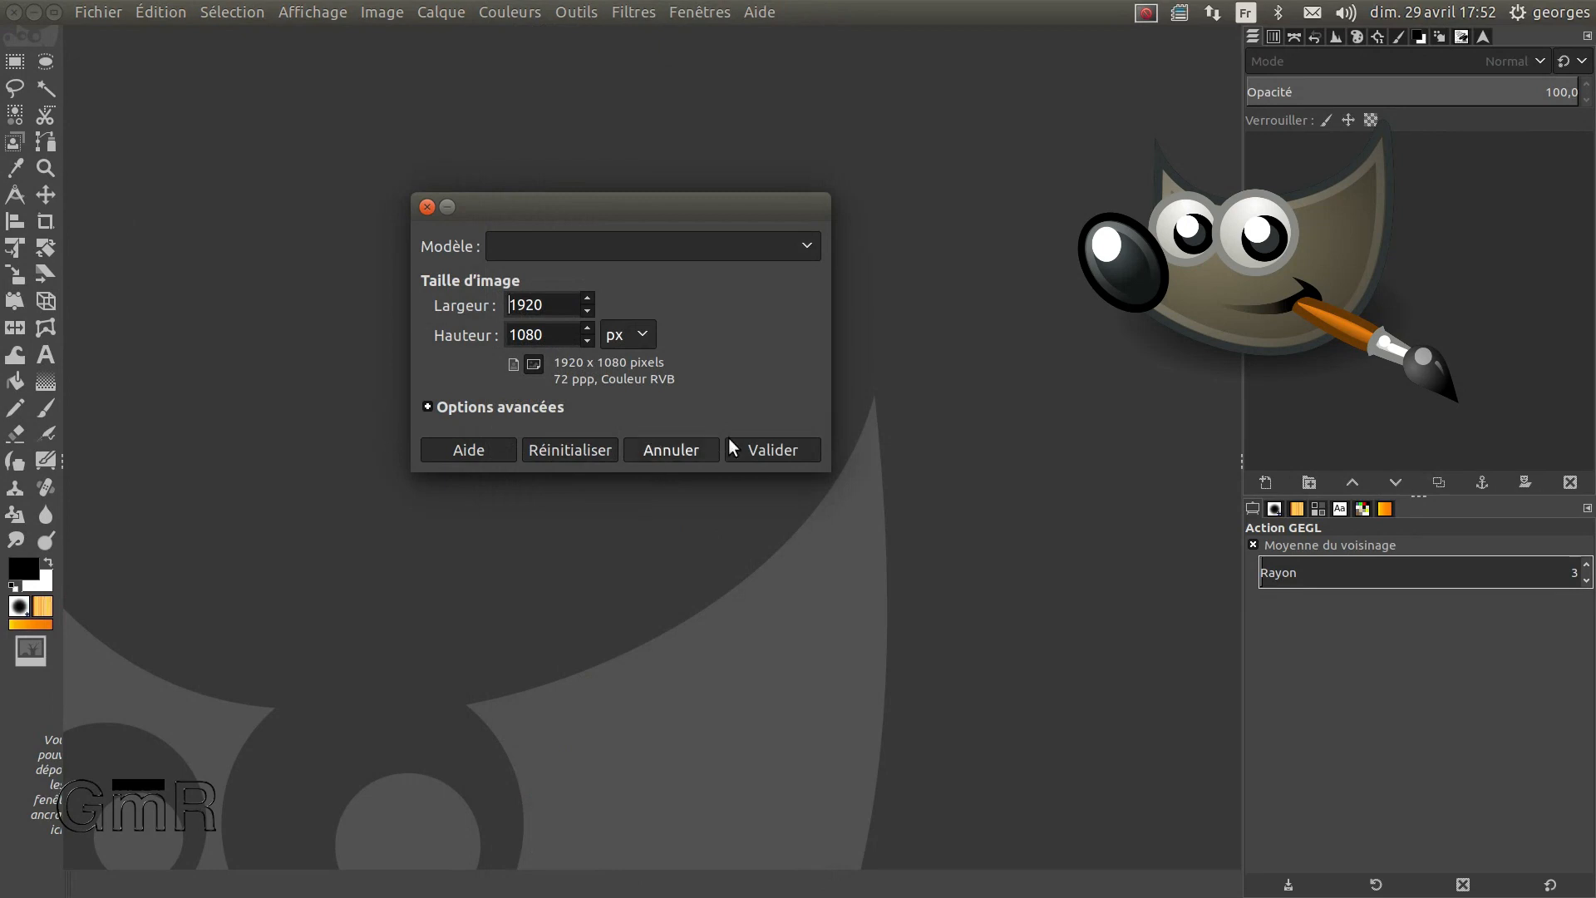
# - Show the new image's advanced options and set its precision to Virgule flottante 32-bit, keeping the Couleur RVB colour space
pyautogui.click(472, 408)
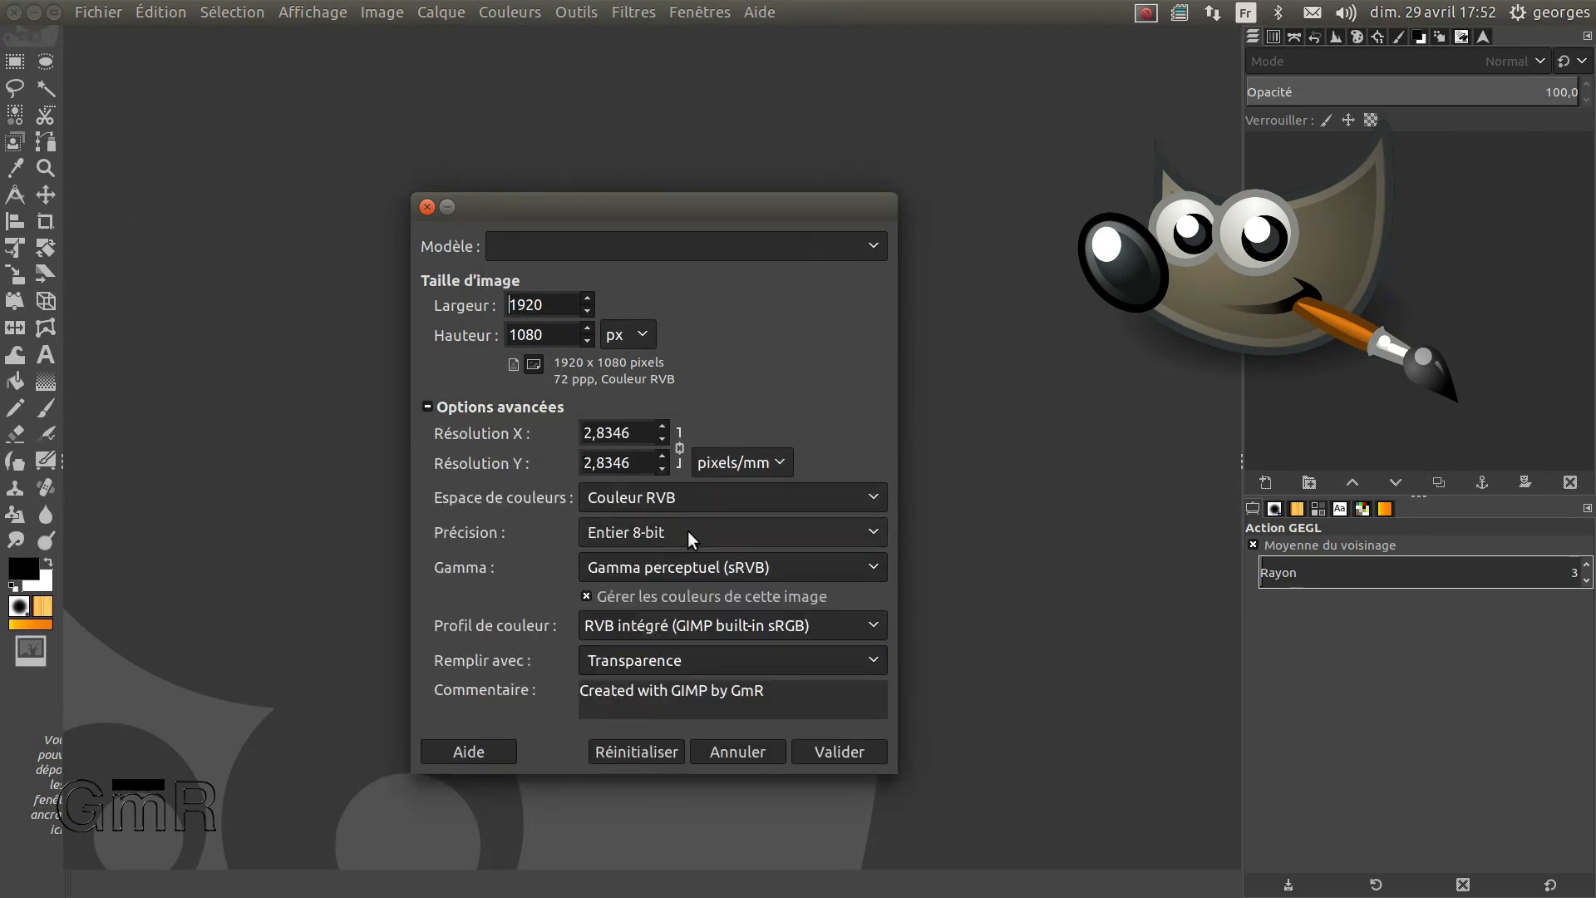
pyautogui.click(867, 525)
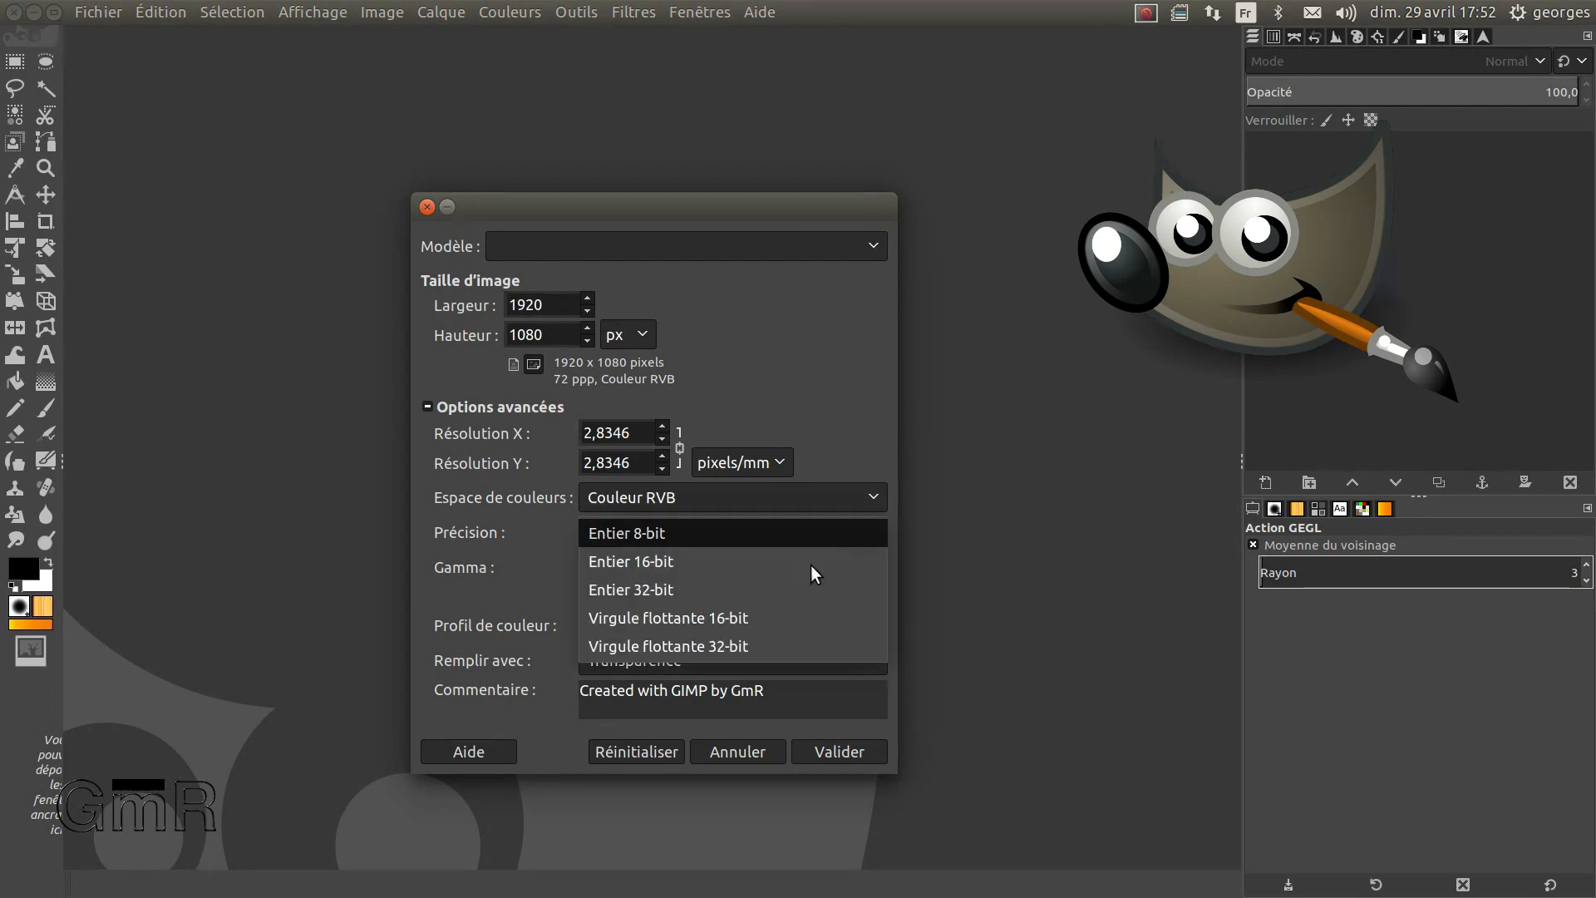
pyautogui.click(751, 647)
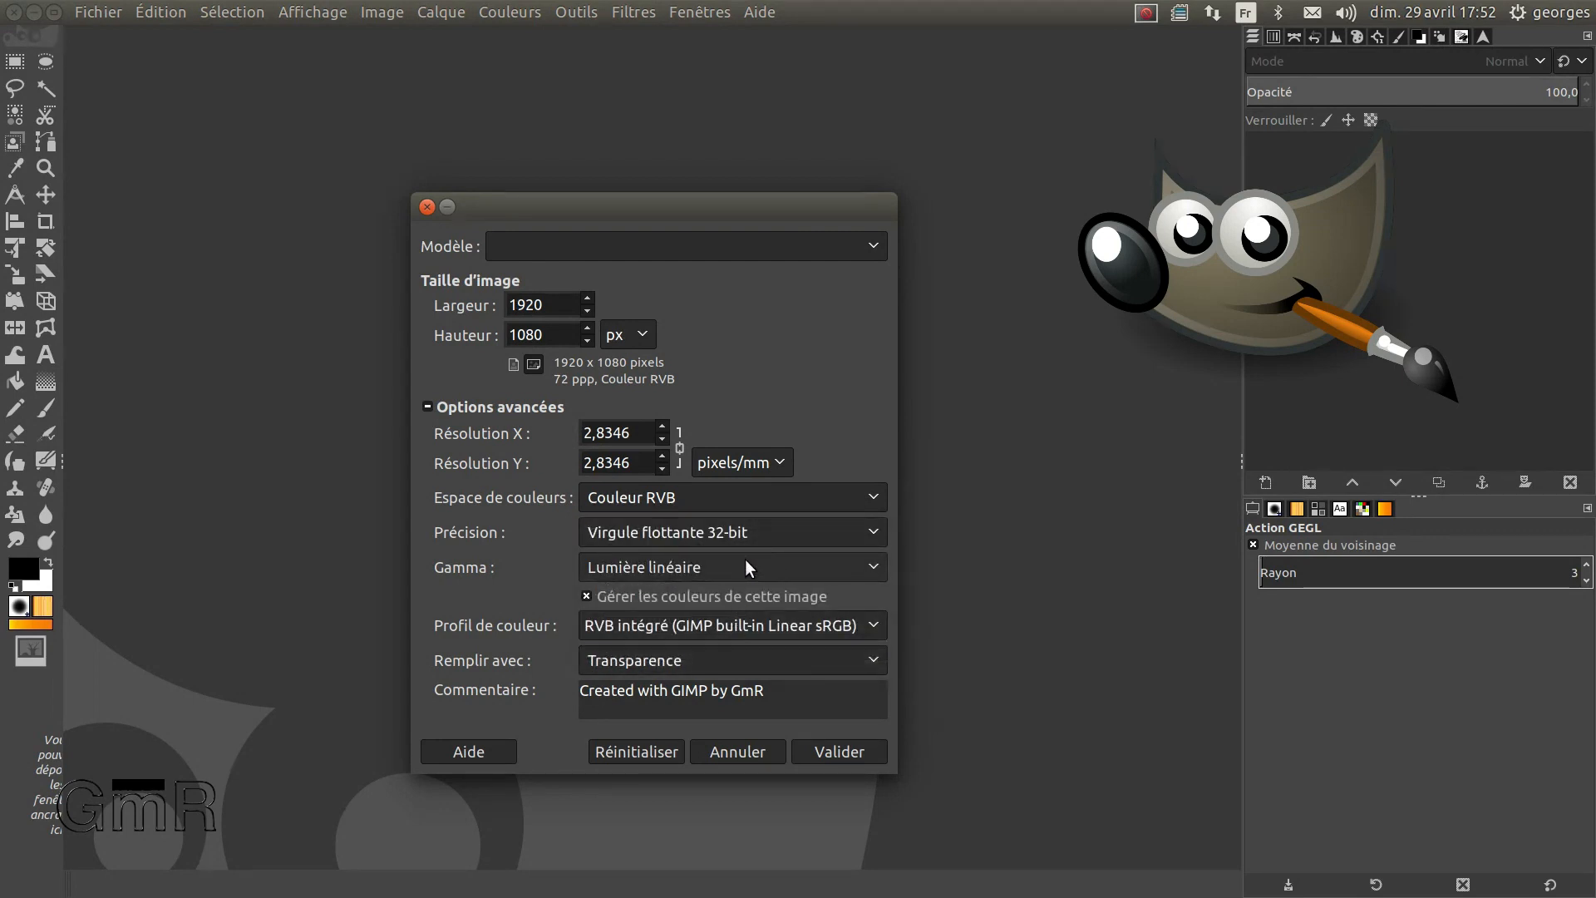
pyautogui.click(860, 490)
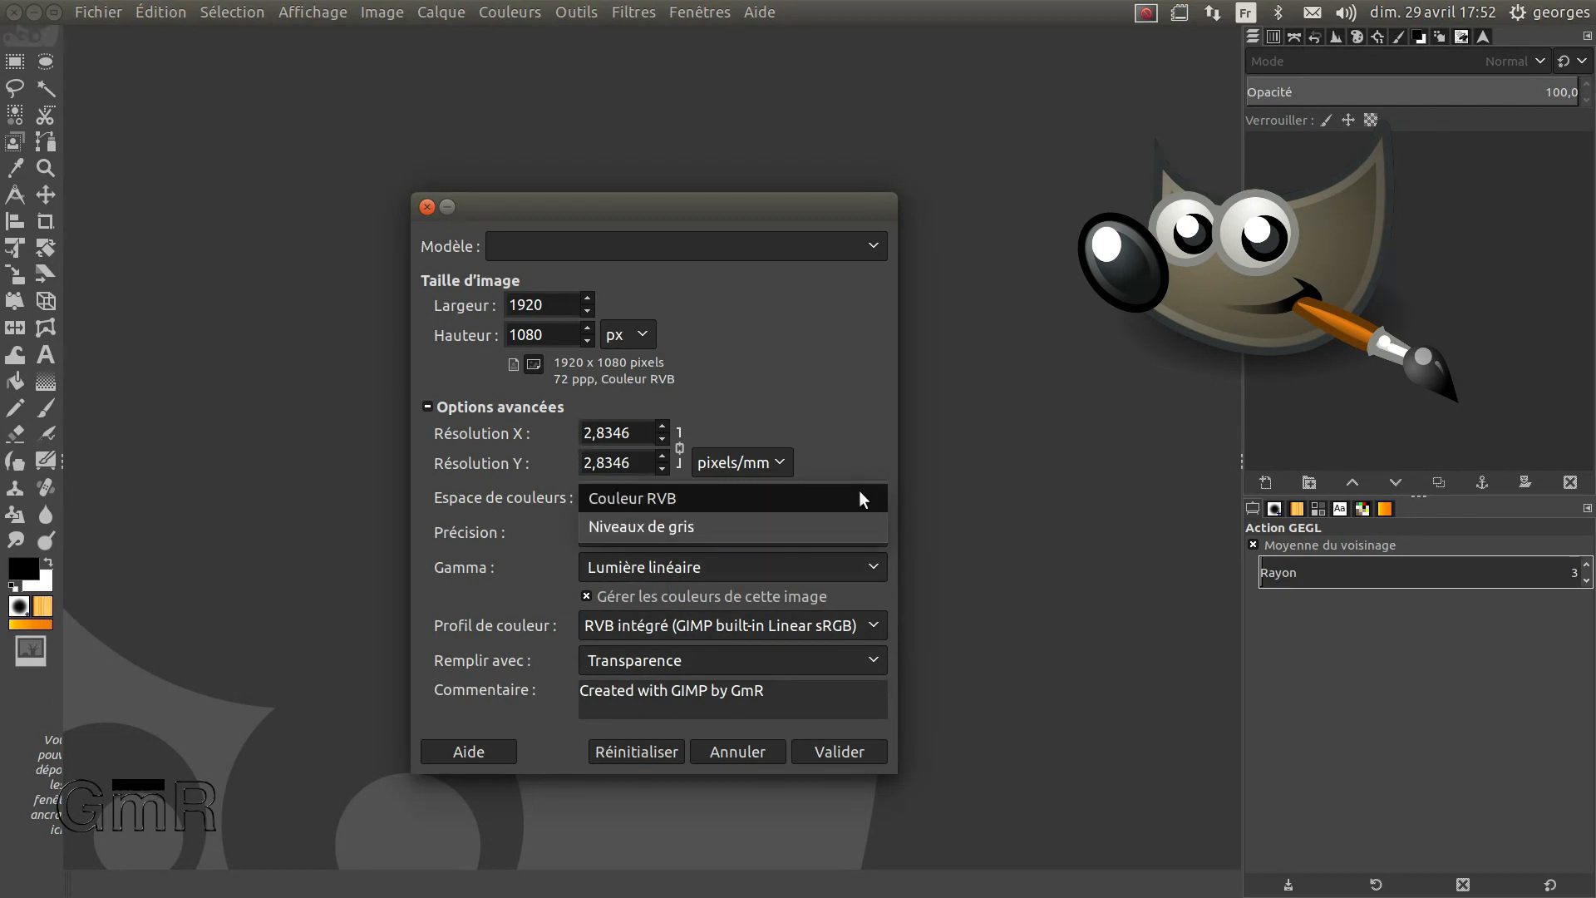
pyautogui.click(848, 492)
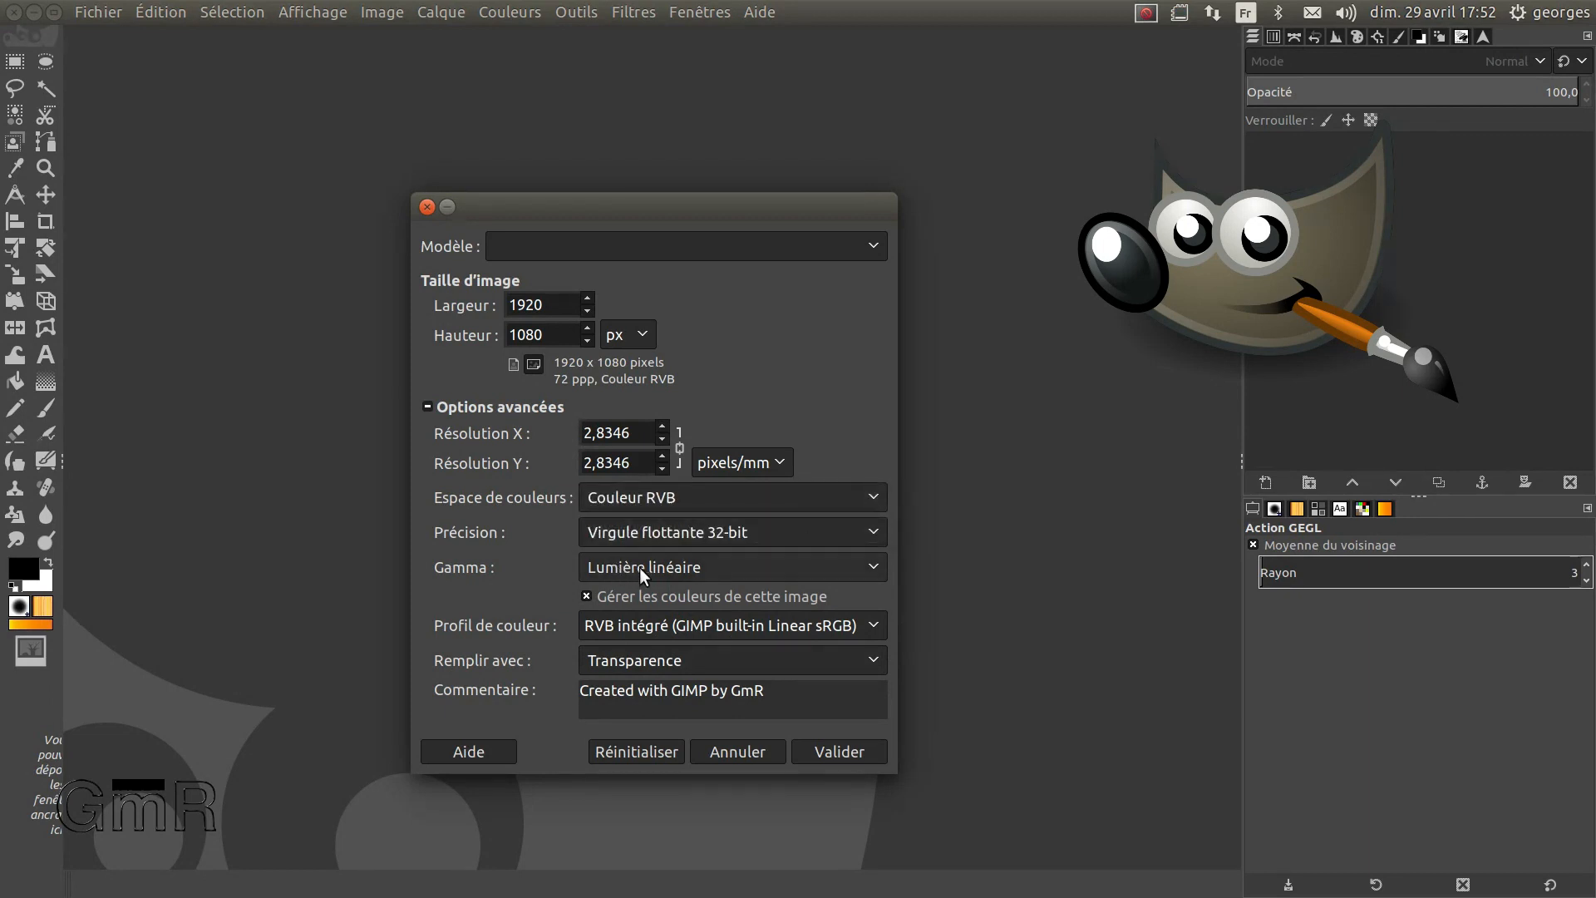
# - Set the gamma to Gamma perceptuel (sRVB), keep the built-in sRGB colour profile, and create the image
pyautogui.click(840, 567)
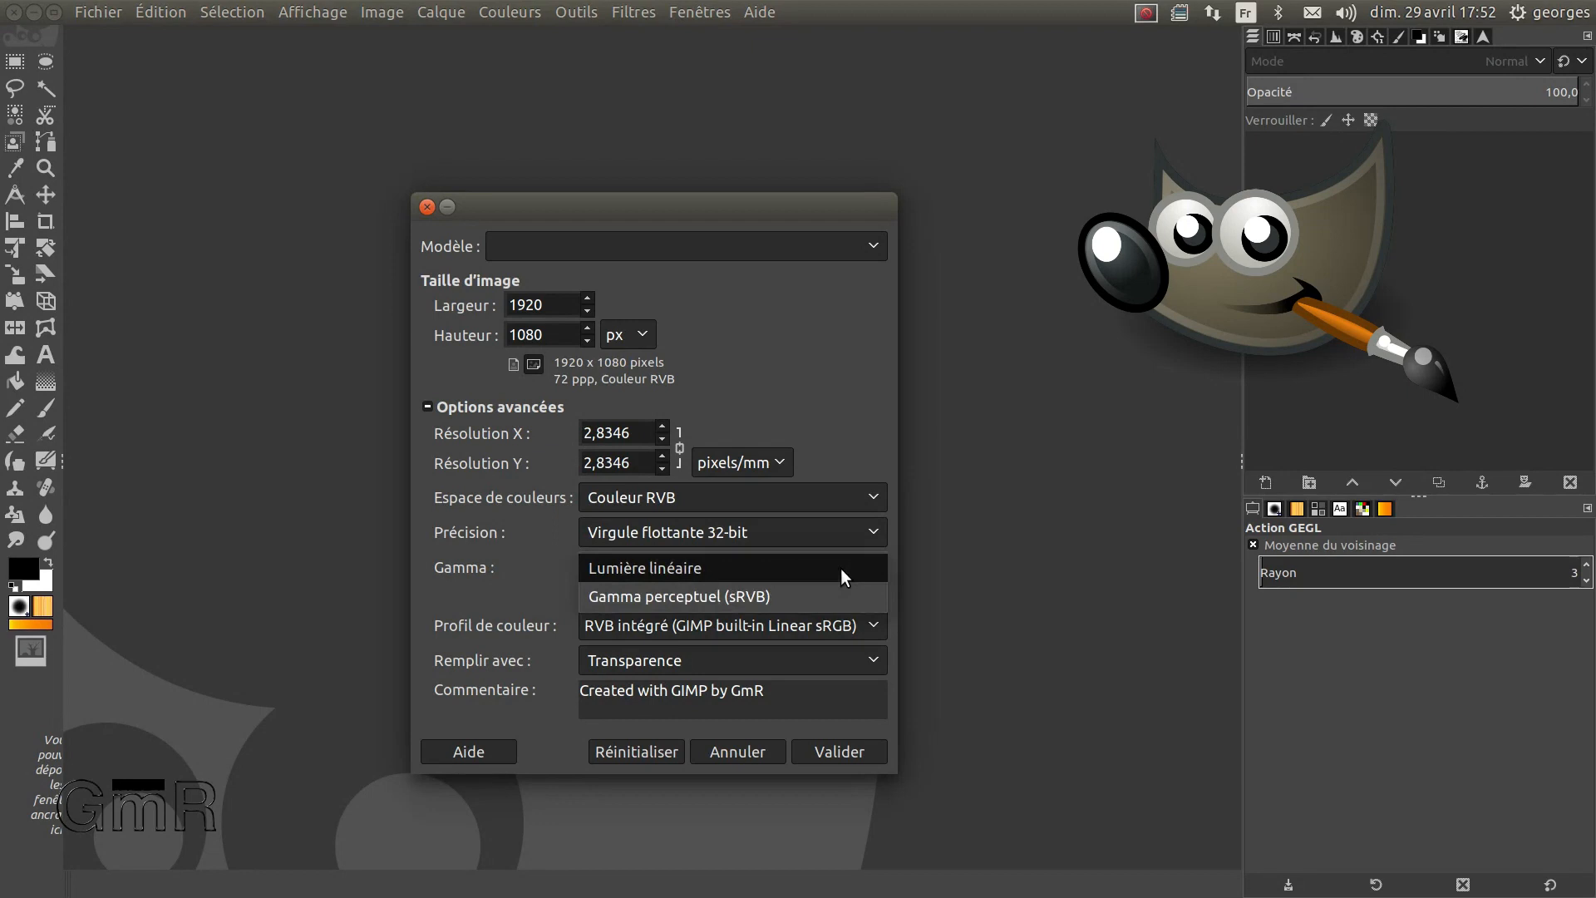
pyautogui.click(775, 597)
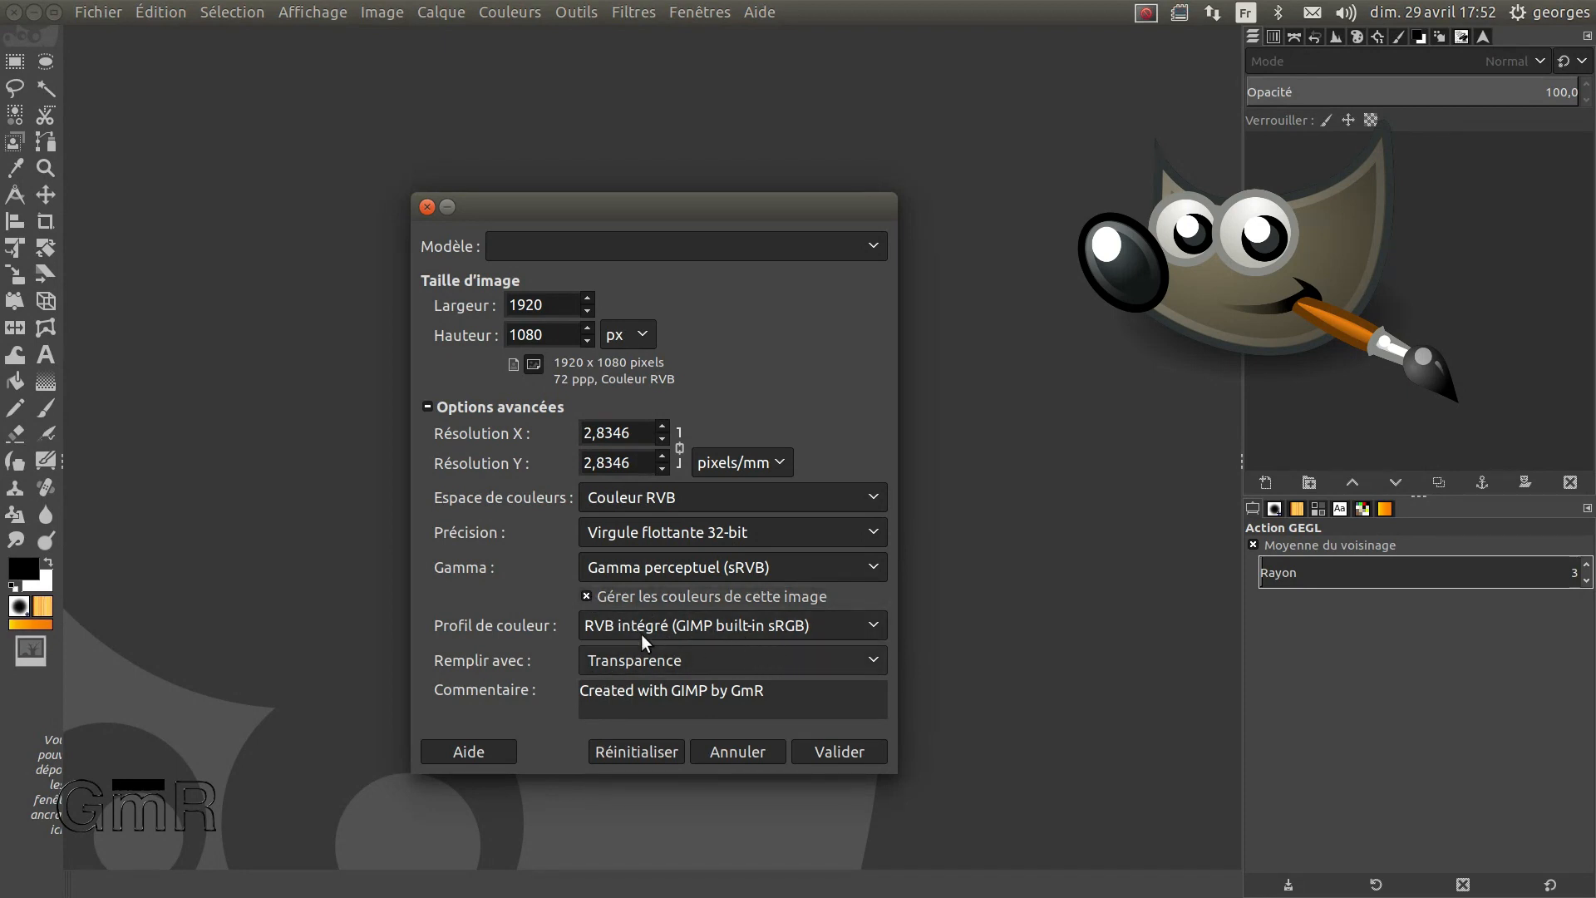
pyautogui.click(803, 629)
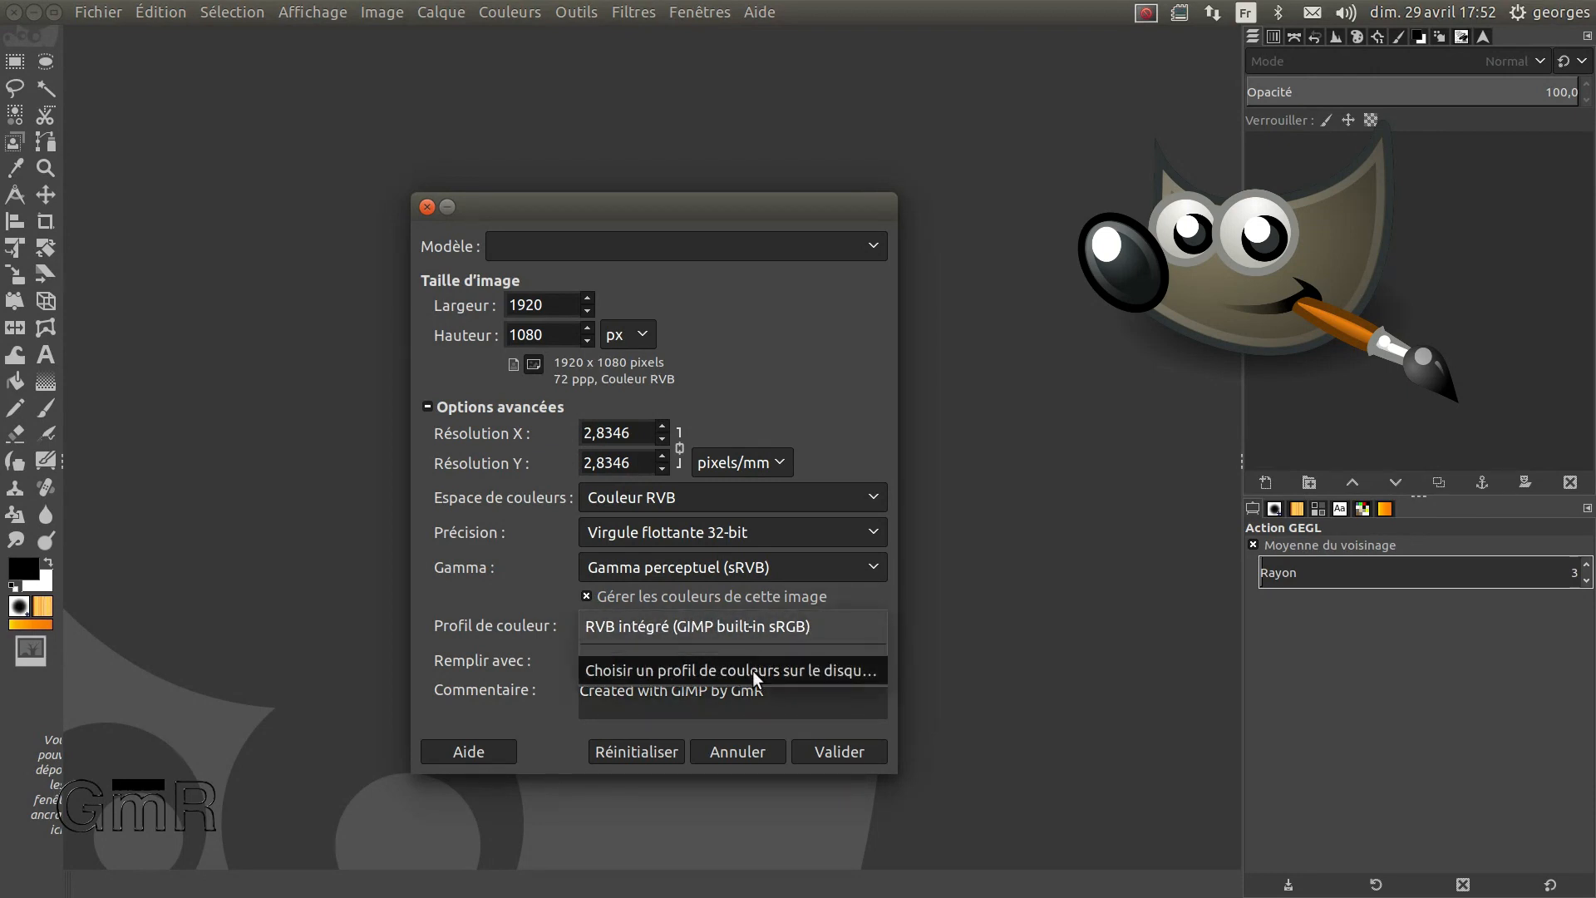
pyautogui.click(752, 637)
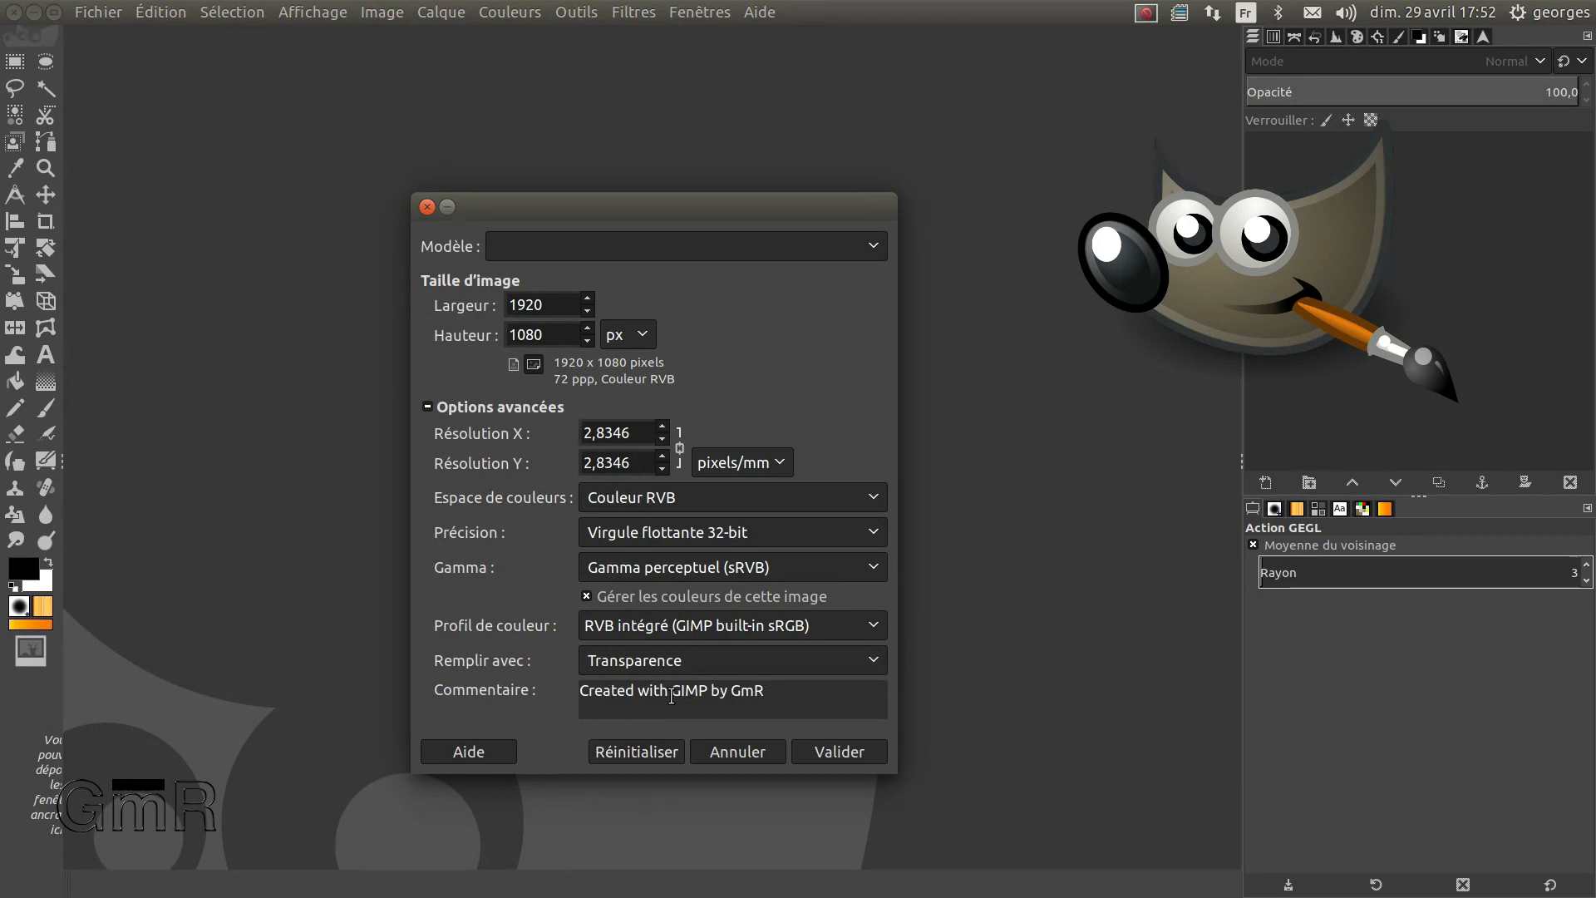
pyautogui.click(829, 750)
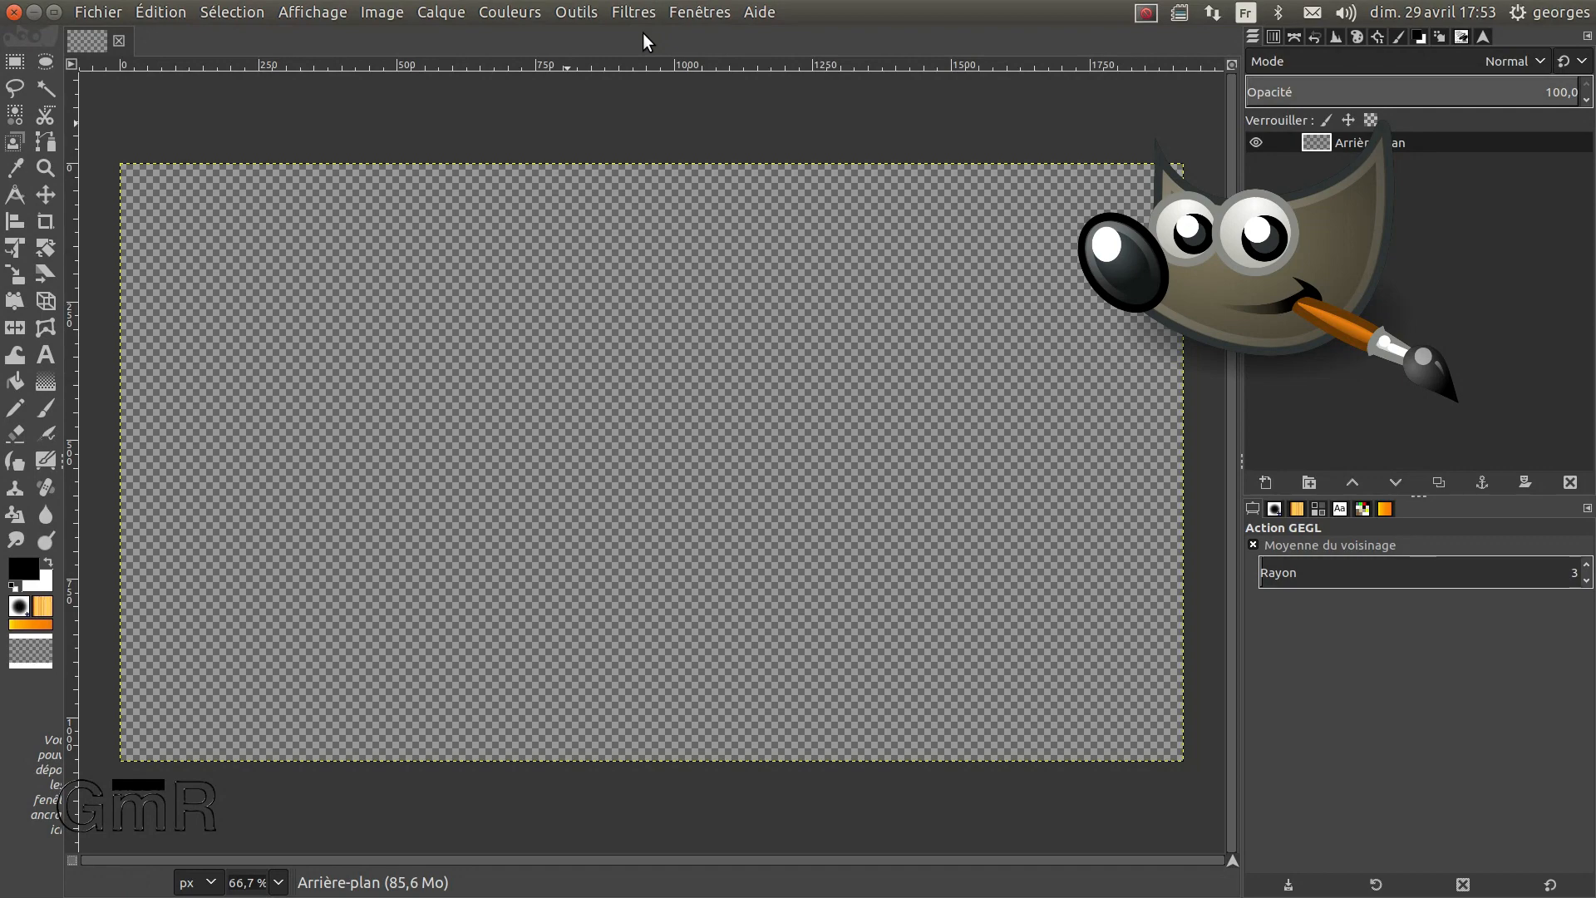
# - Leave GIMP for the Kdenlive website in the browser and change the site's language to French
pyautogui.click(15, 14)
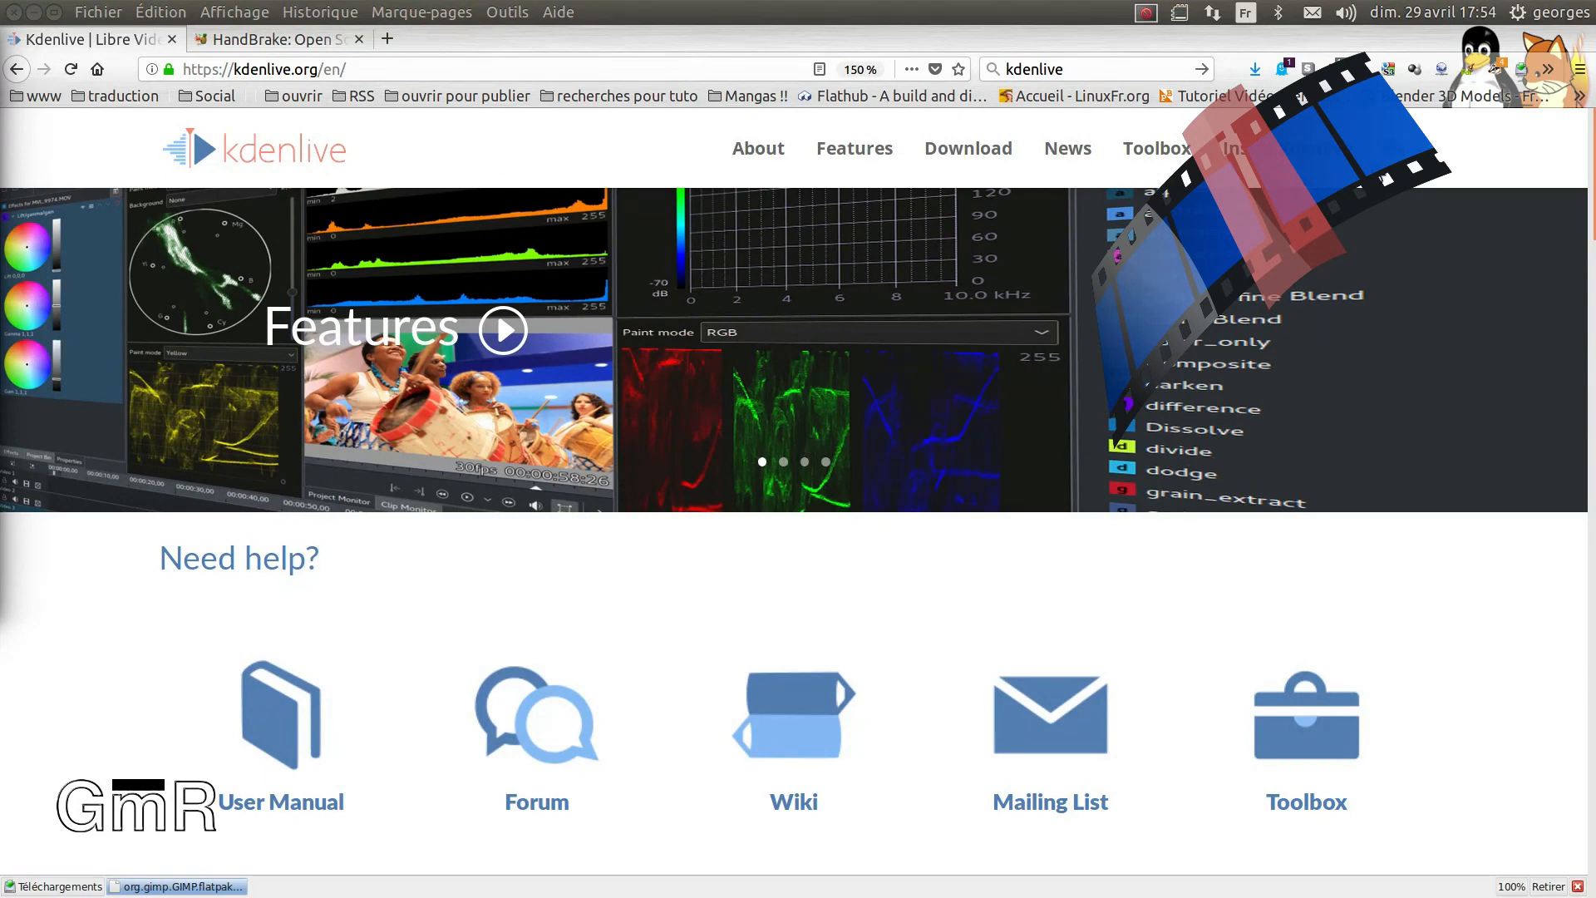
pyautogui.moveTo(1411, 166)
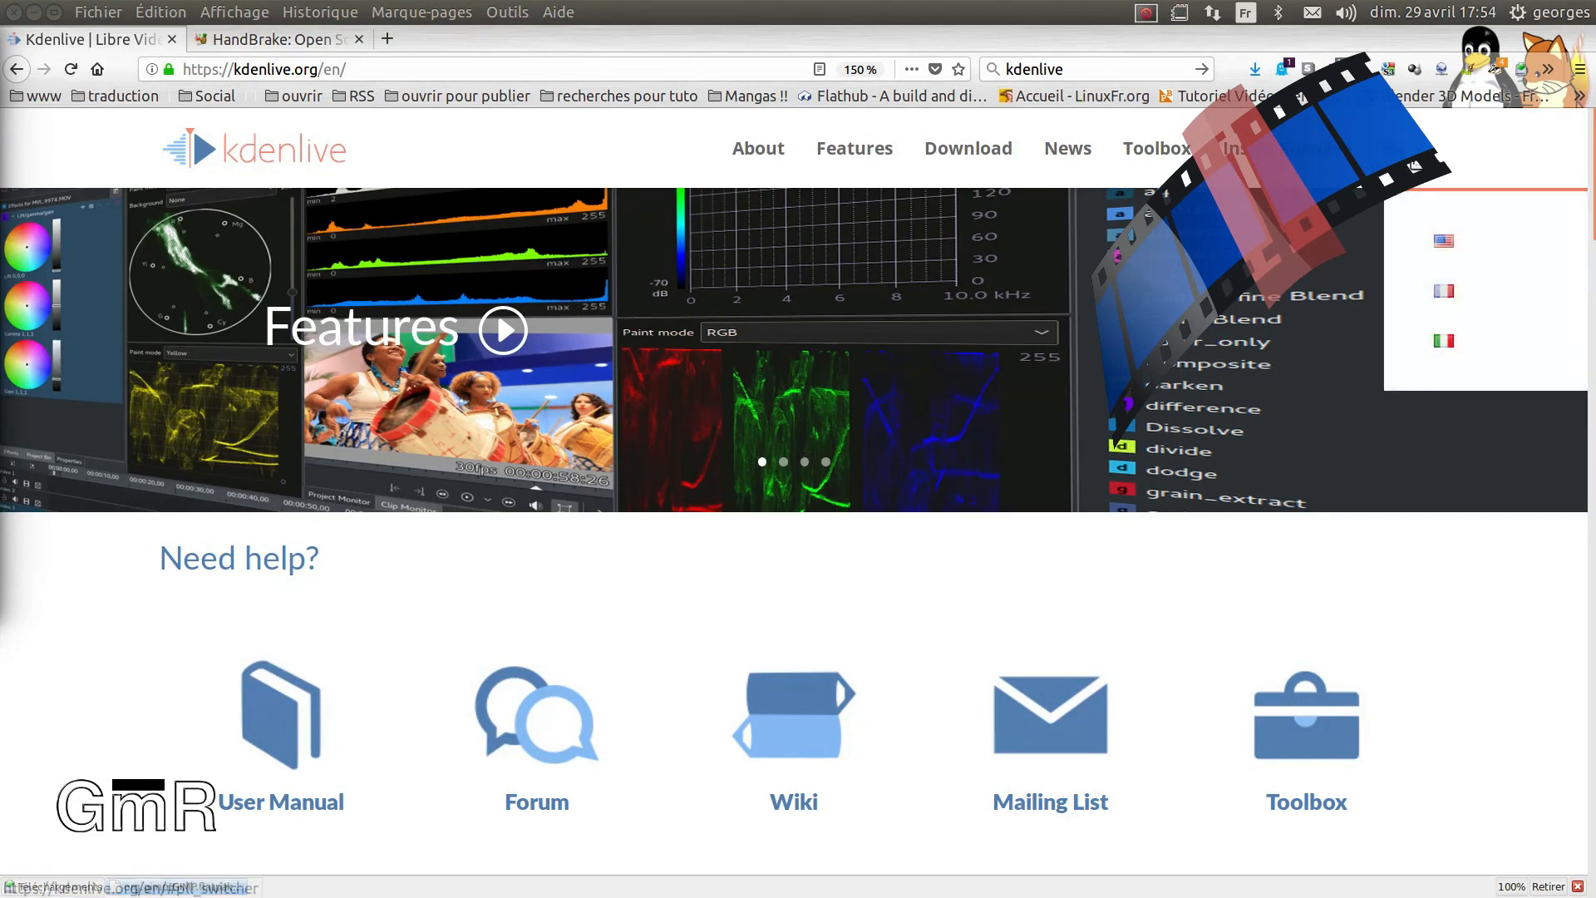
pyautogui.click(1433, 291)
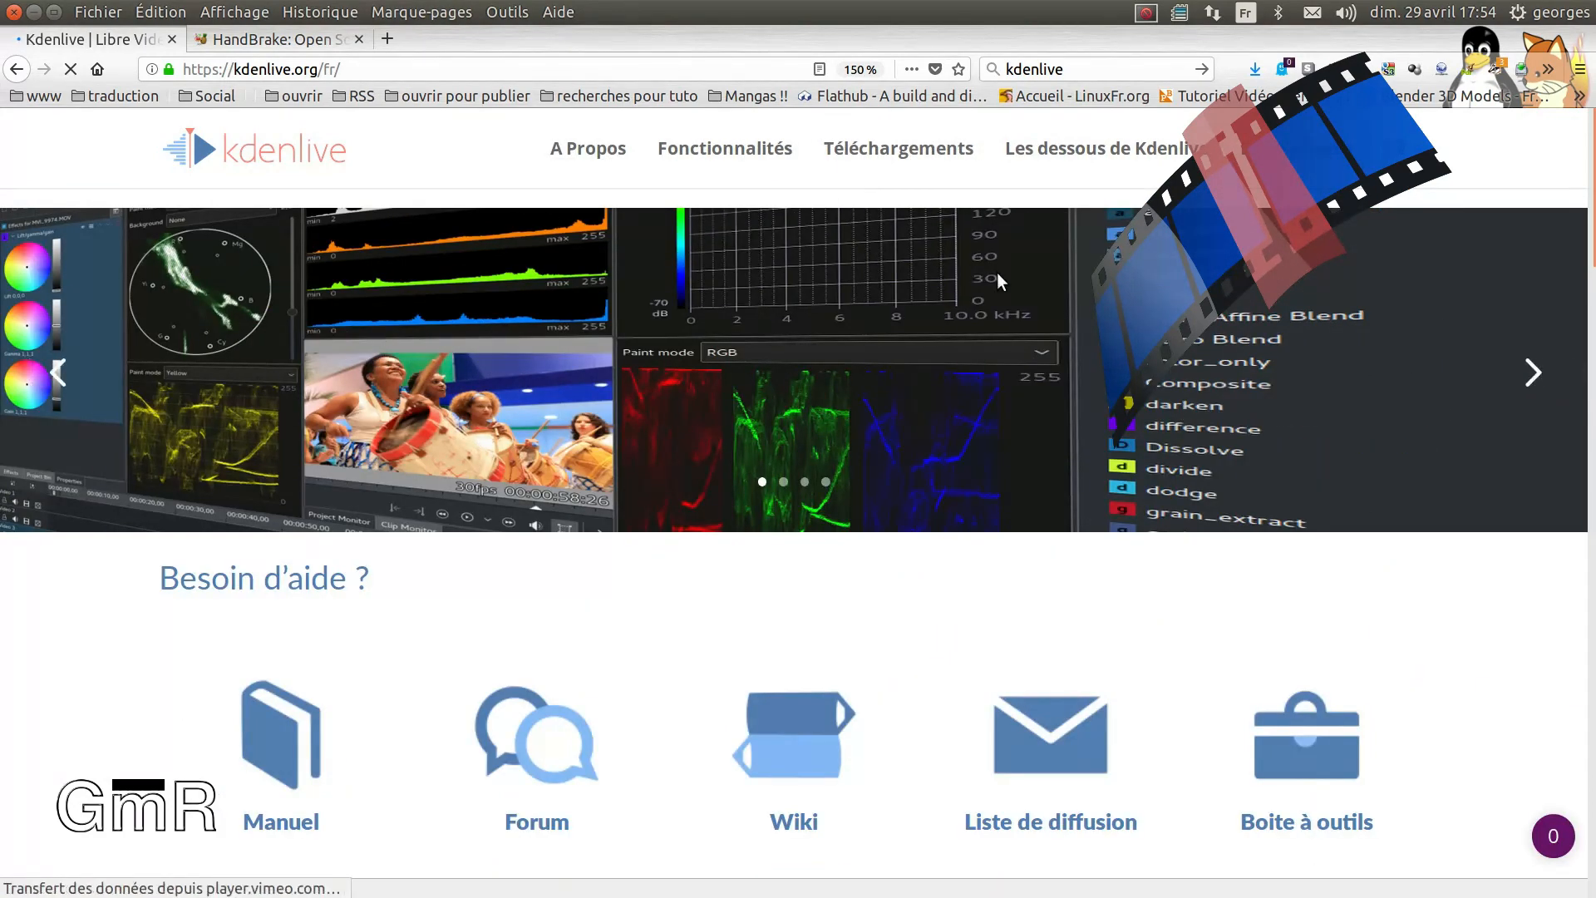
# - Look through the help links and the Quoi de neuf ? articles on the French Kdenlive home page
pyautogui.scroll(-5, 717, 742)
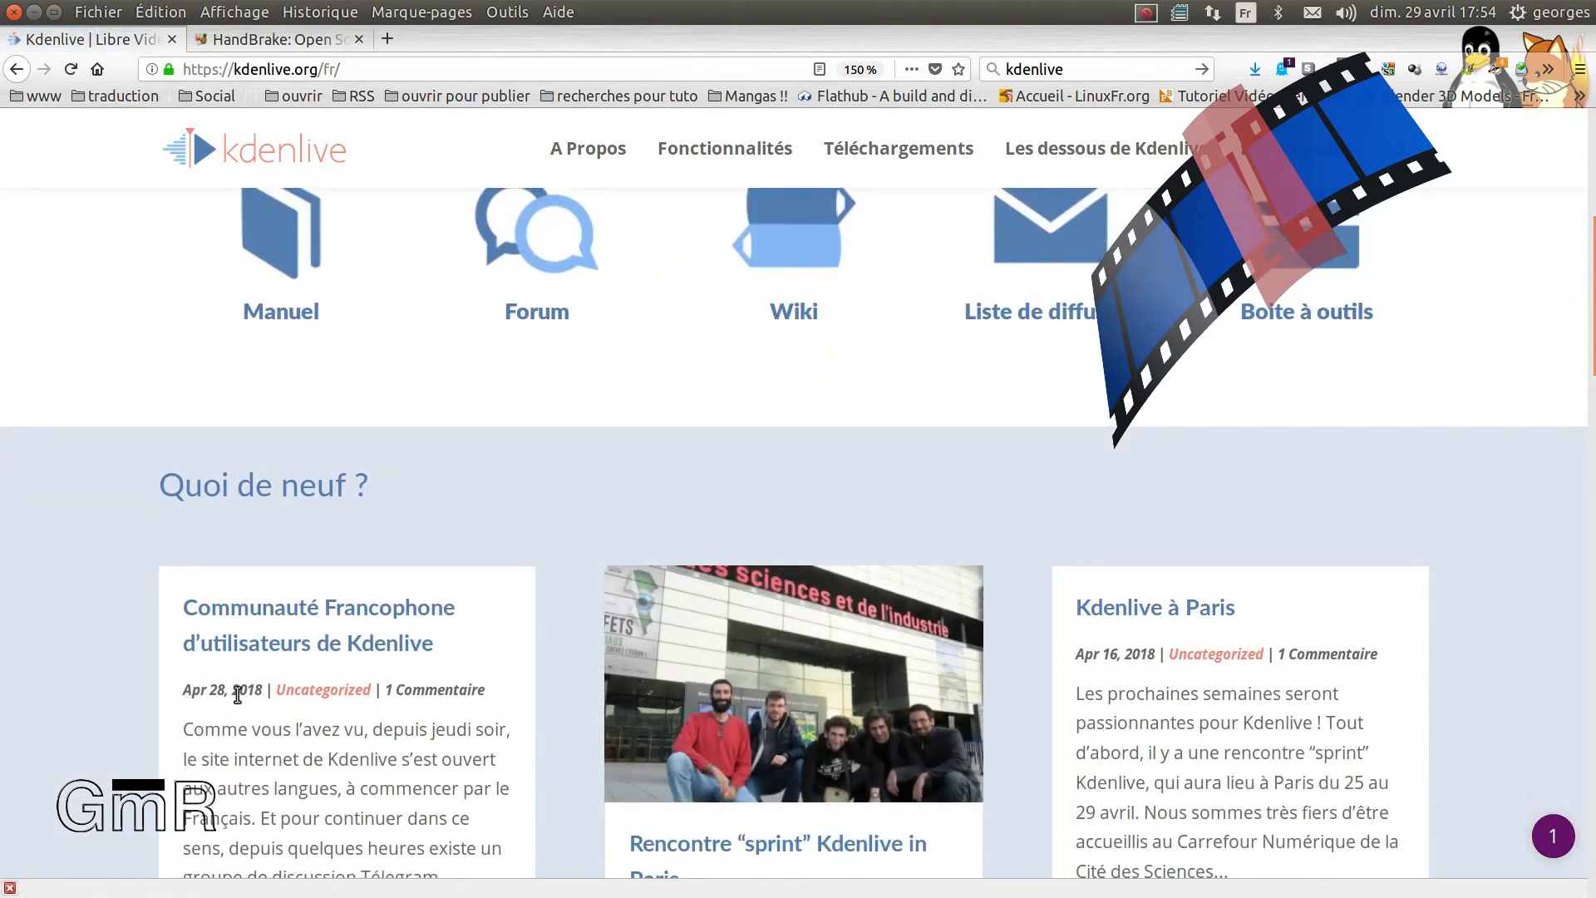
pyautogui.scroll(-2, 587, 696)
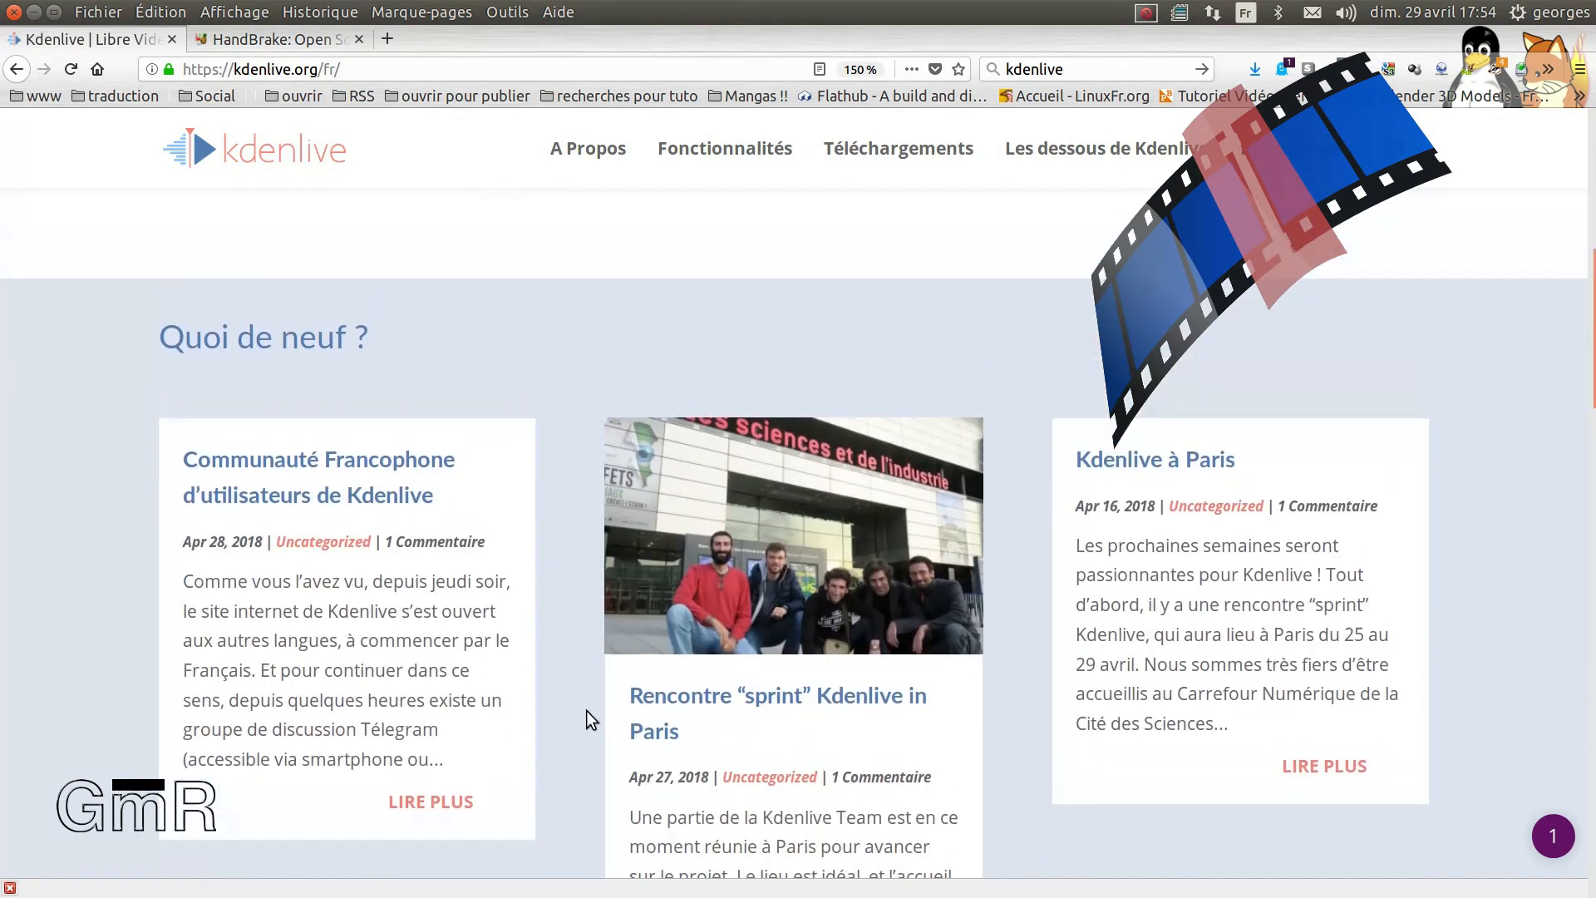
pyautogui.scroll(8, 586, 710)
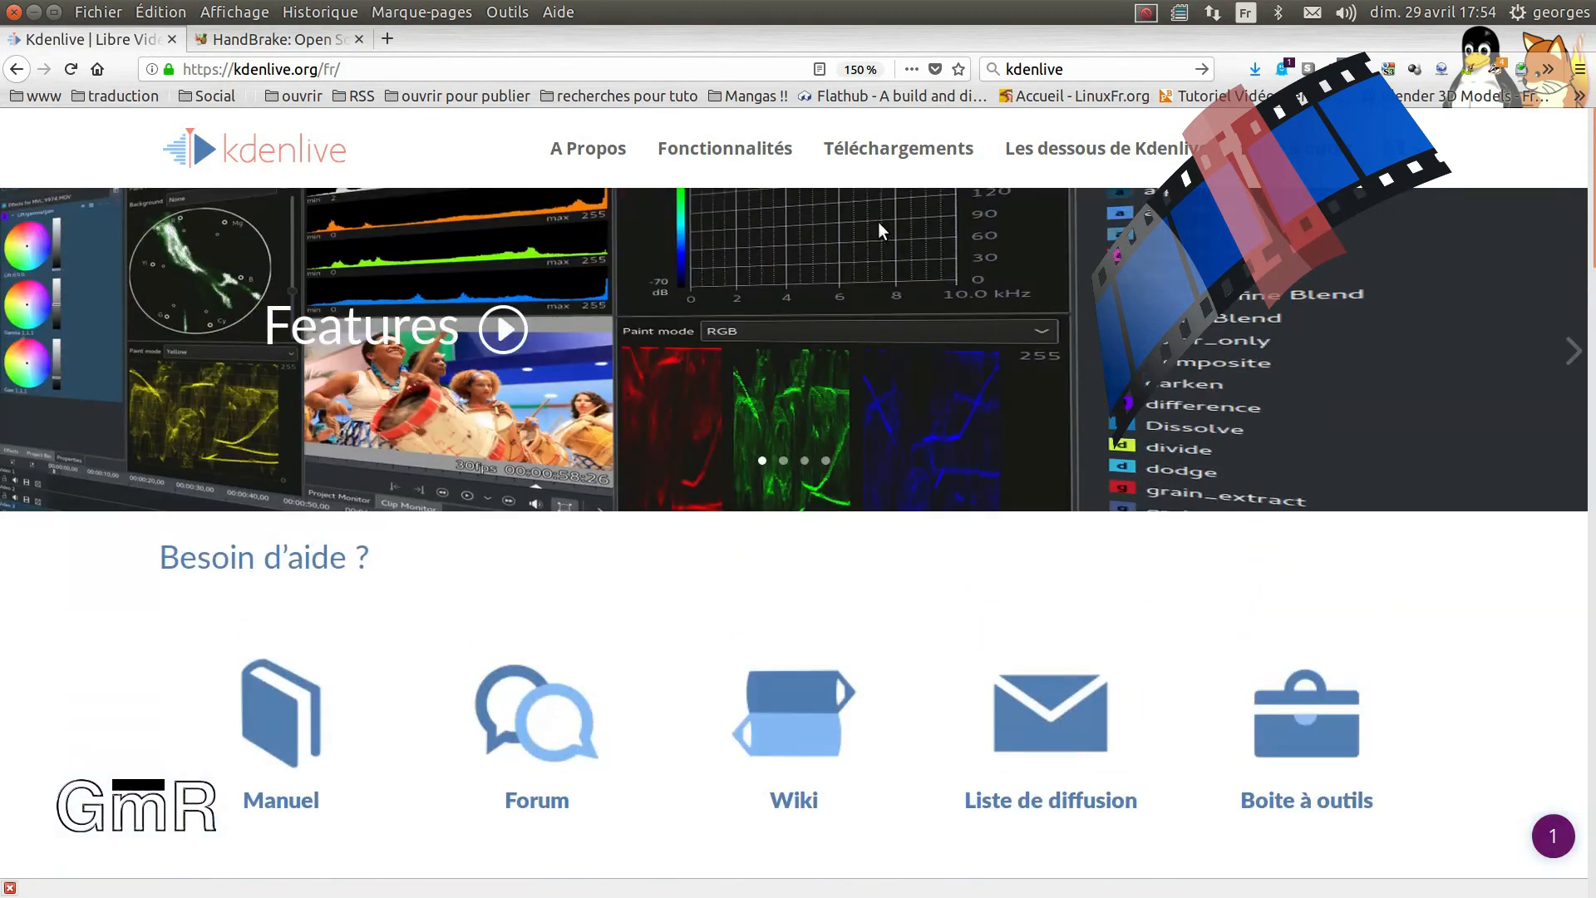
# - Open the site's Téléchargements page and expand the Appimage entry under Versions portables
pyautogui.click(871, 150)
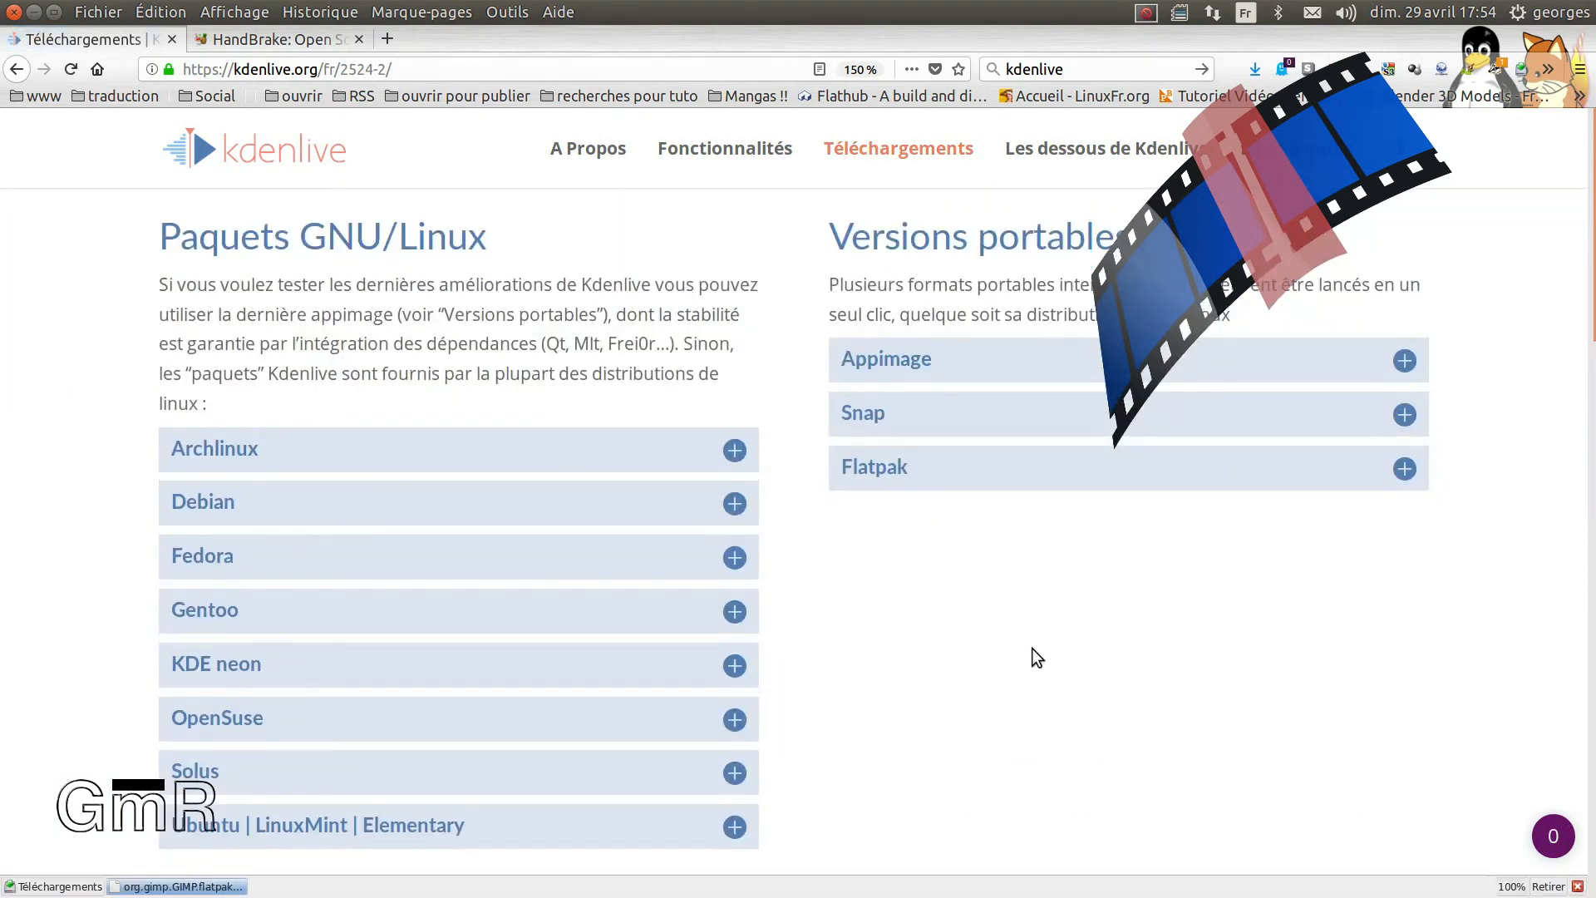
pyautogui.scroll(-1, 997, 541)
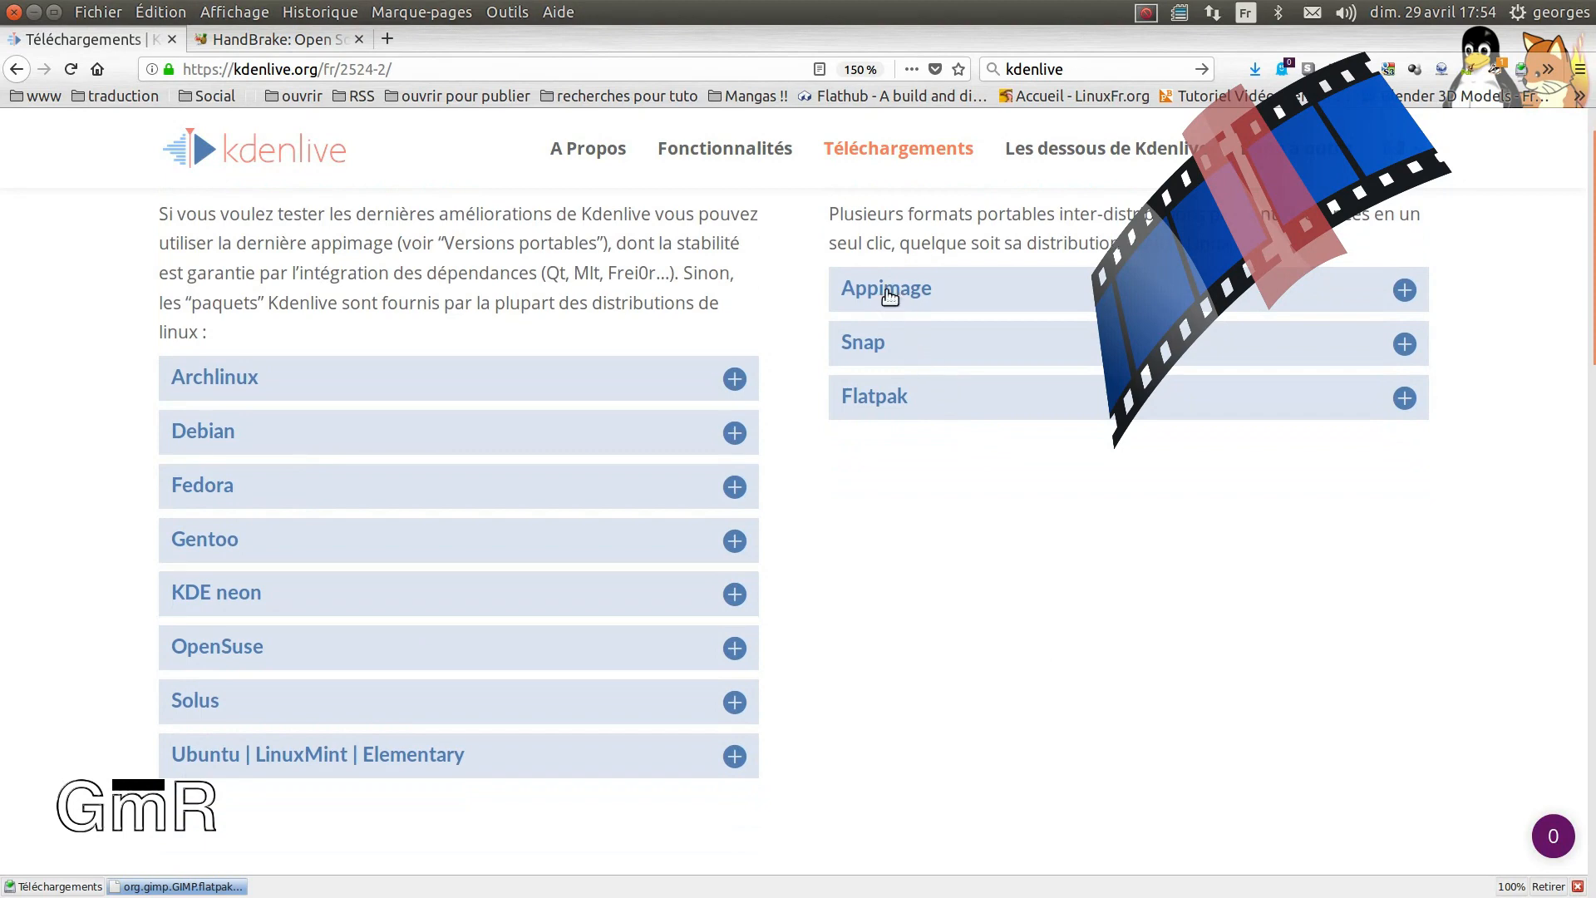
pyautogui.click(889, 295)
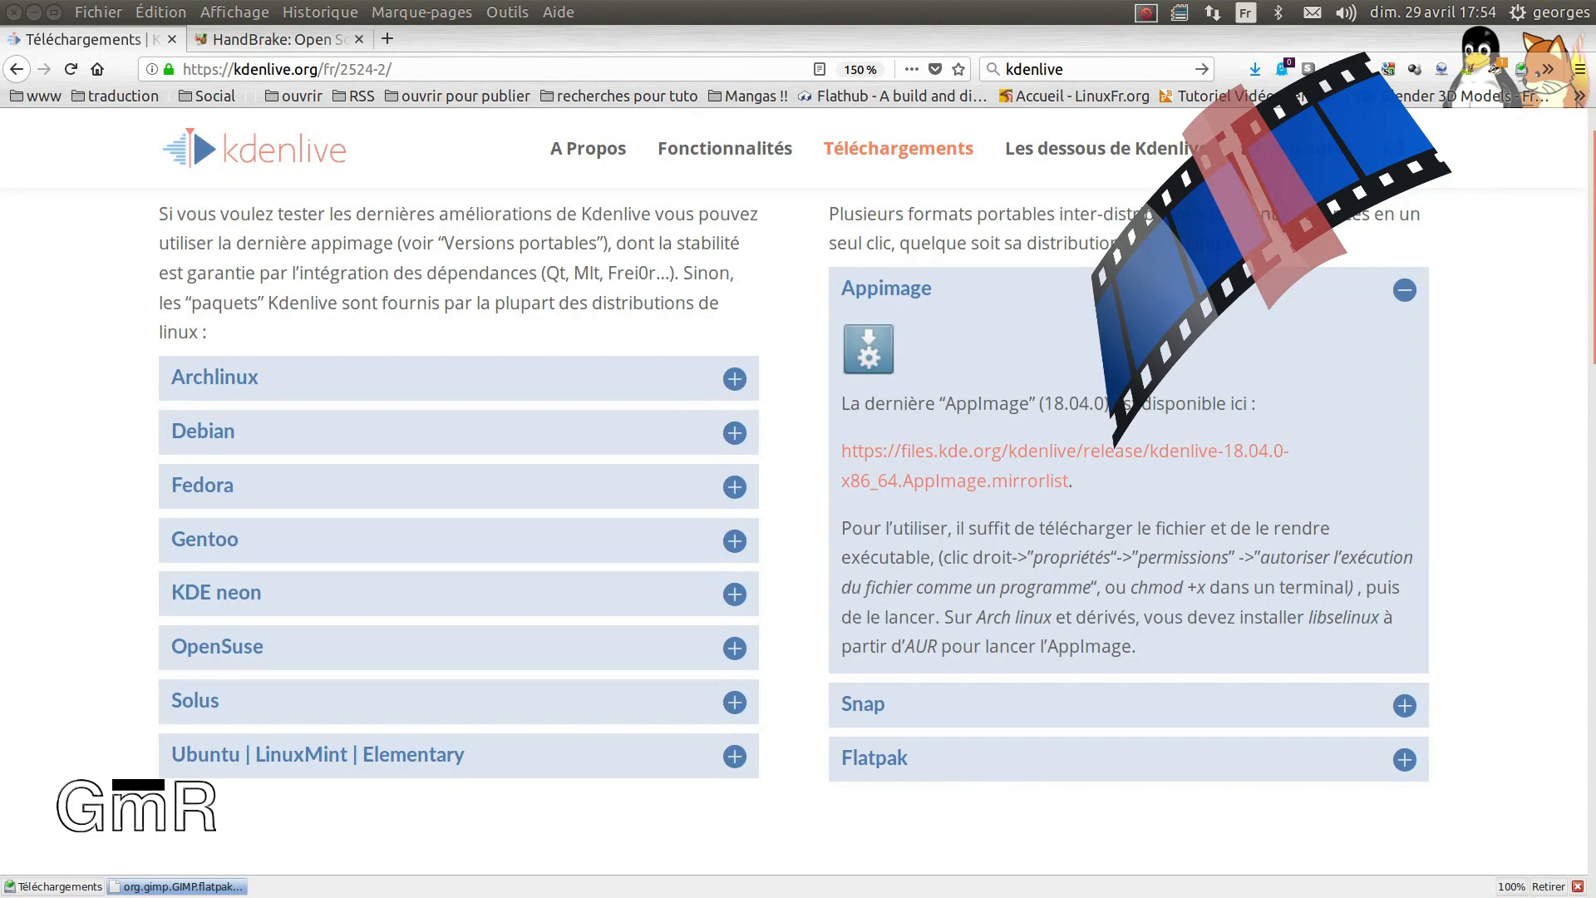
# - Switch to Kdenlive and look through the favourite effects, selecting the custom groups Texte_difi_trasparent and trt_son
pyautogui.moveTo(1, 467); pyautogui.dragTo(640, 2)
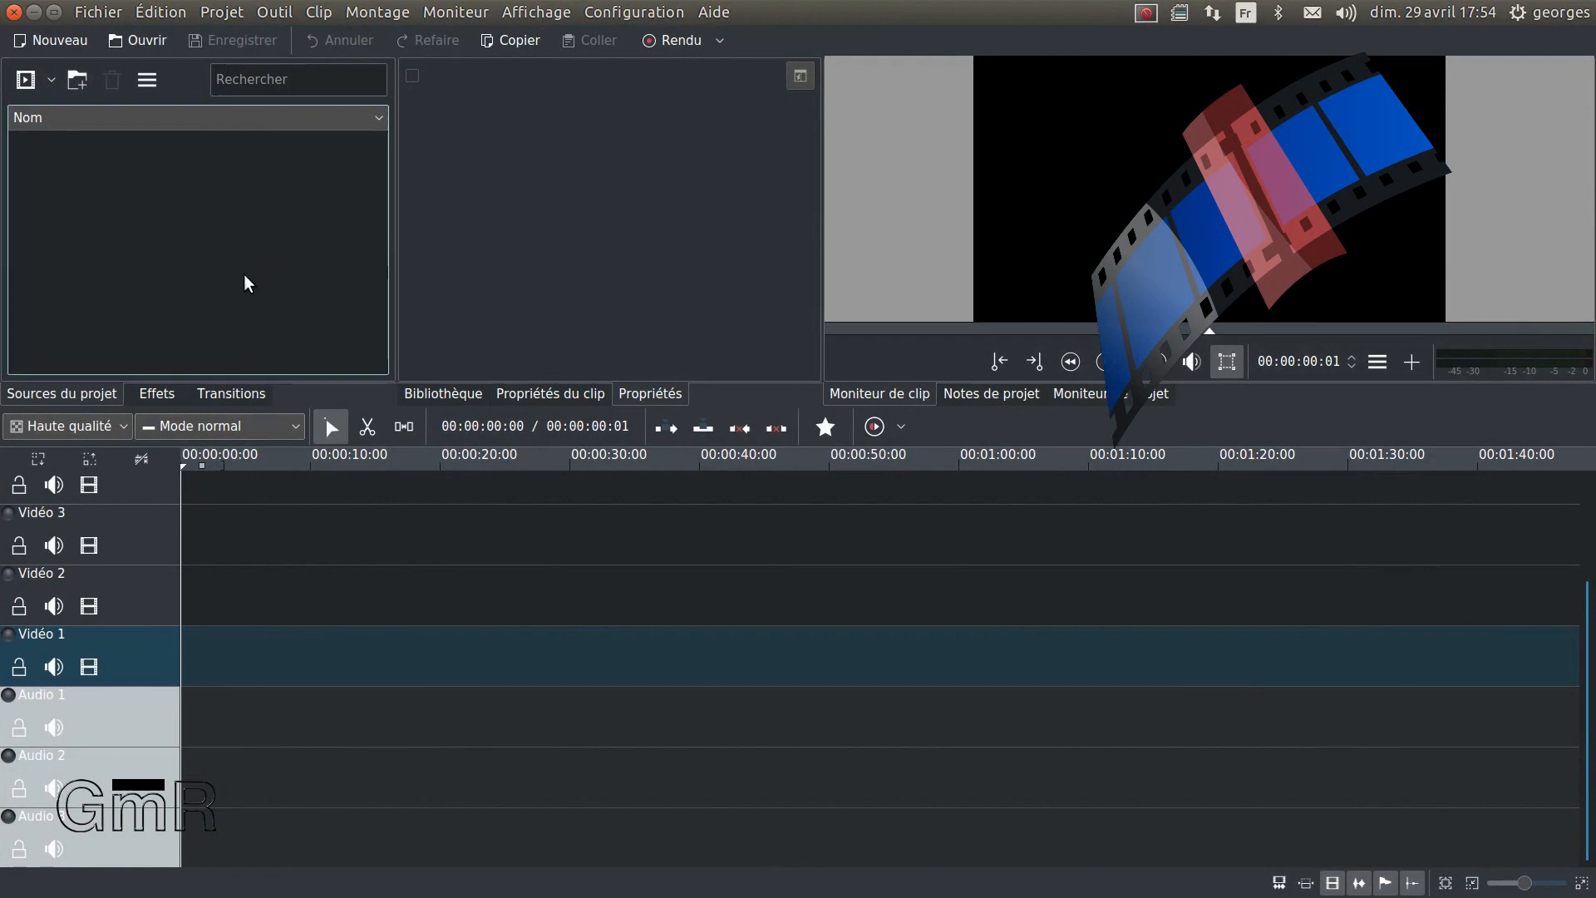
pyautogui.click(158, 393)
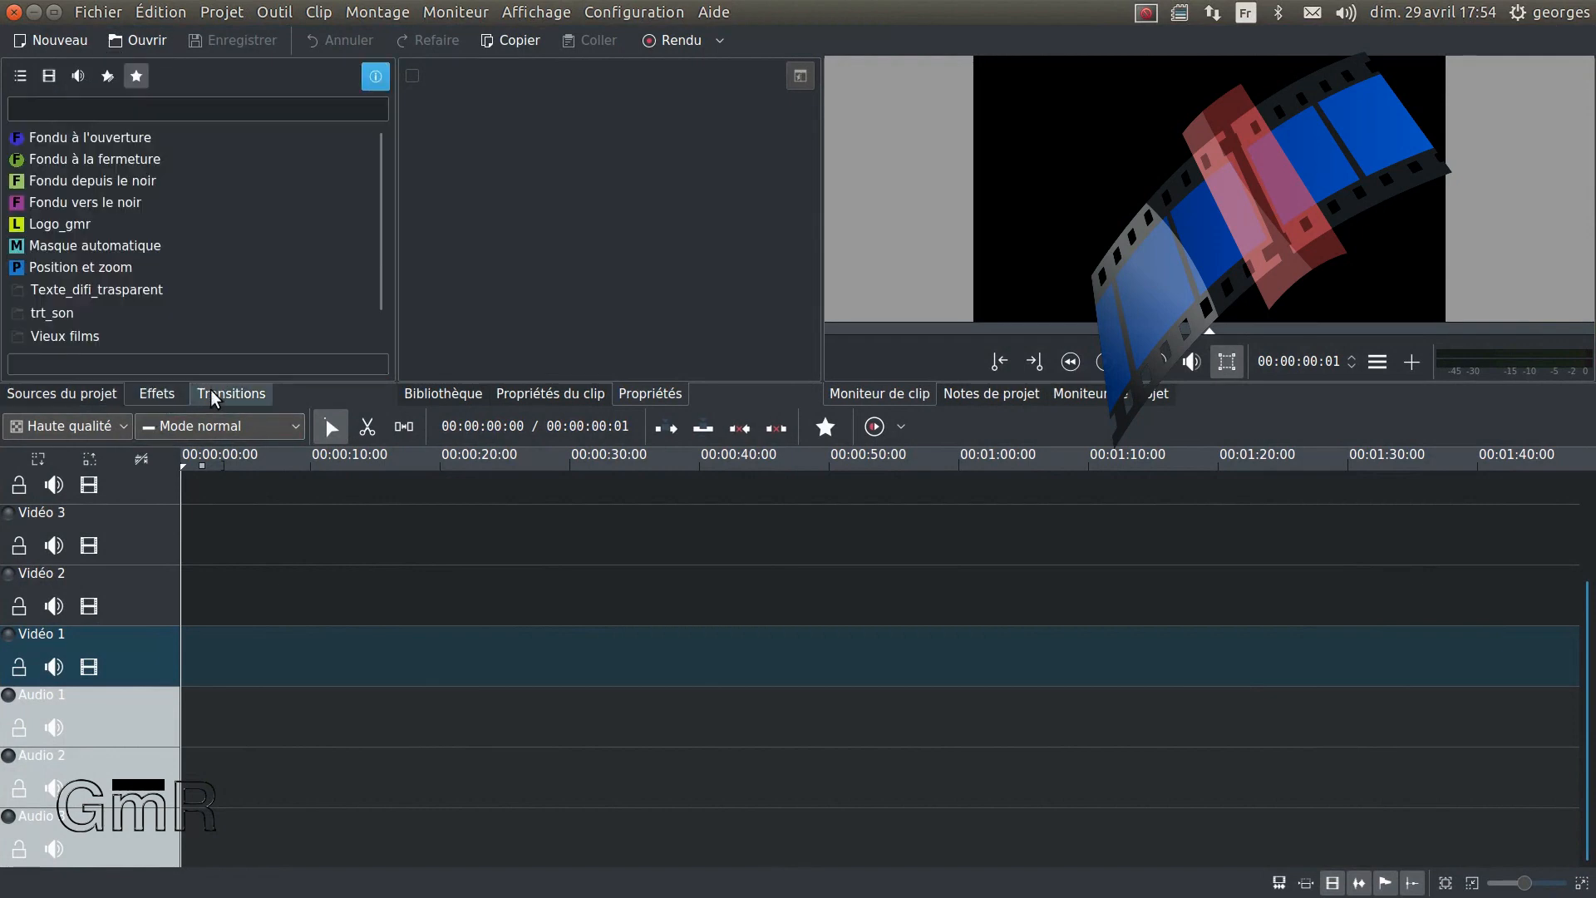
pyautogui.click(211, 390)
pyautogui.click(158, 391)
pyautogui.scroll(-1, 98, 250)
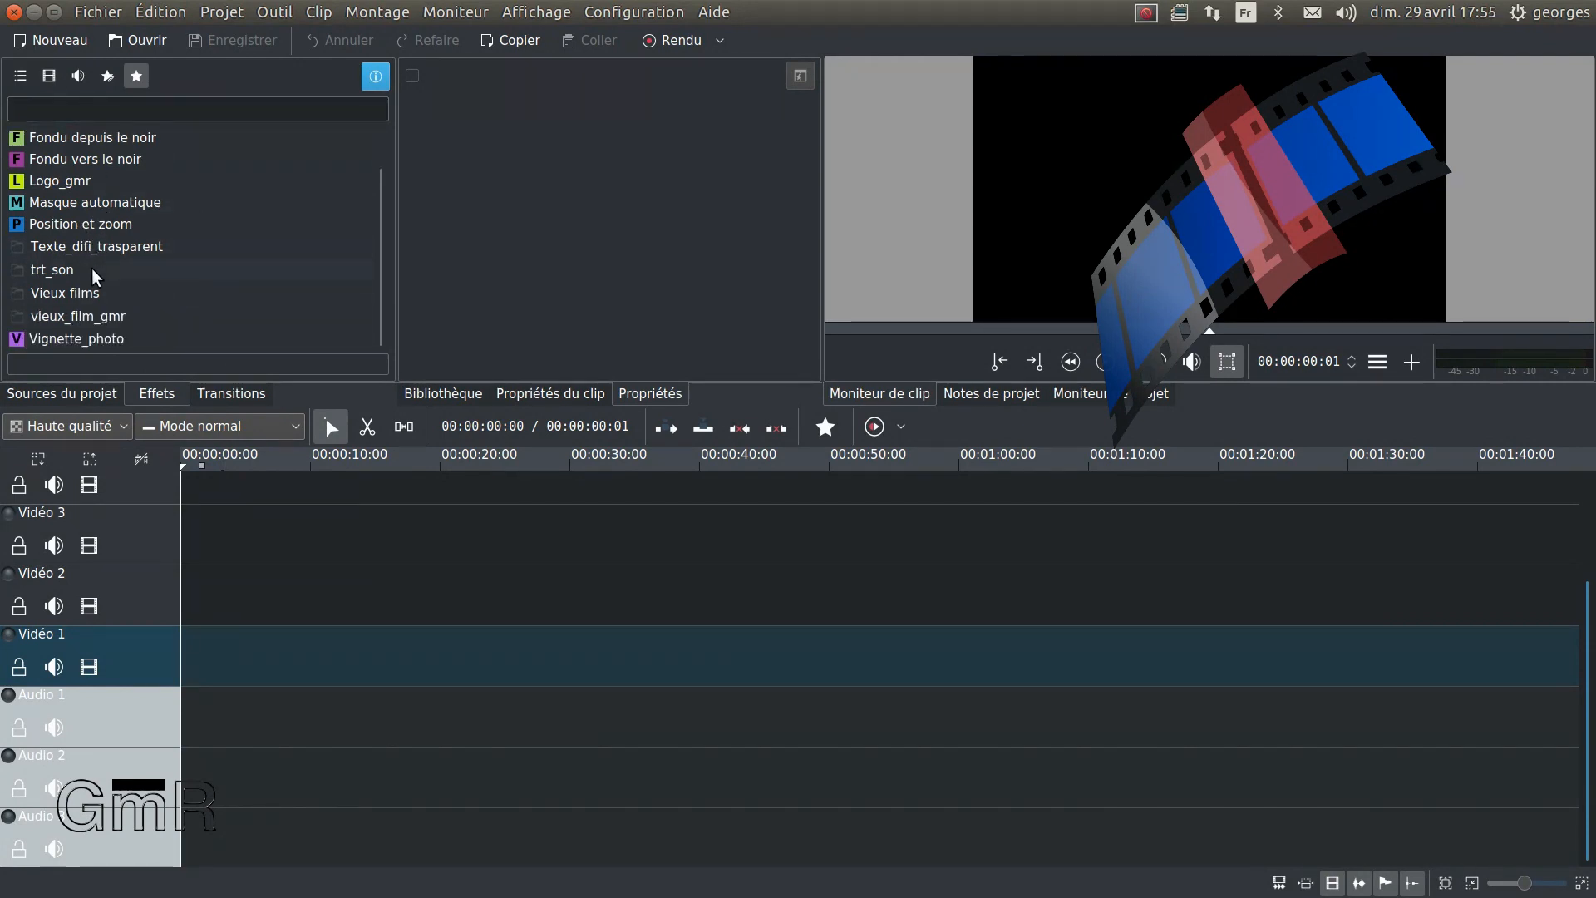
pyautogui.scroll(1, 90, 263)
pyautogui.scroll(-1, 67, 241)
pyautogui.click(44, 254)
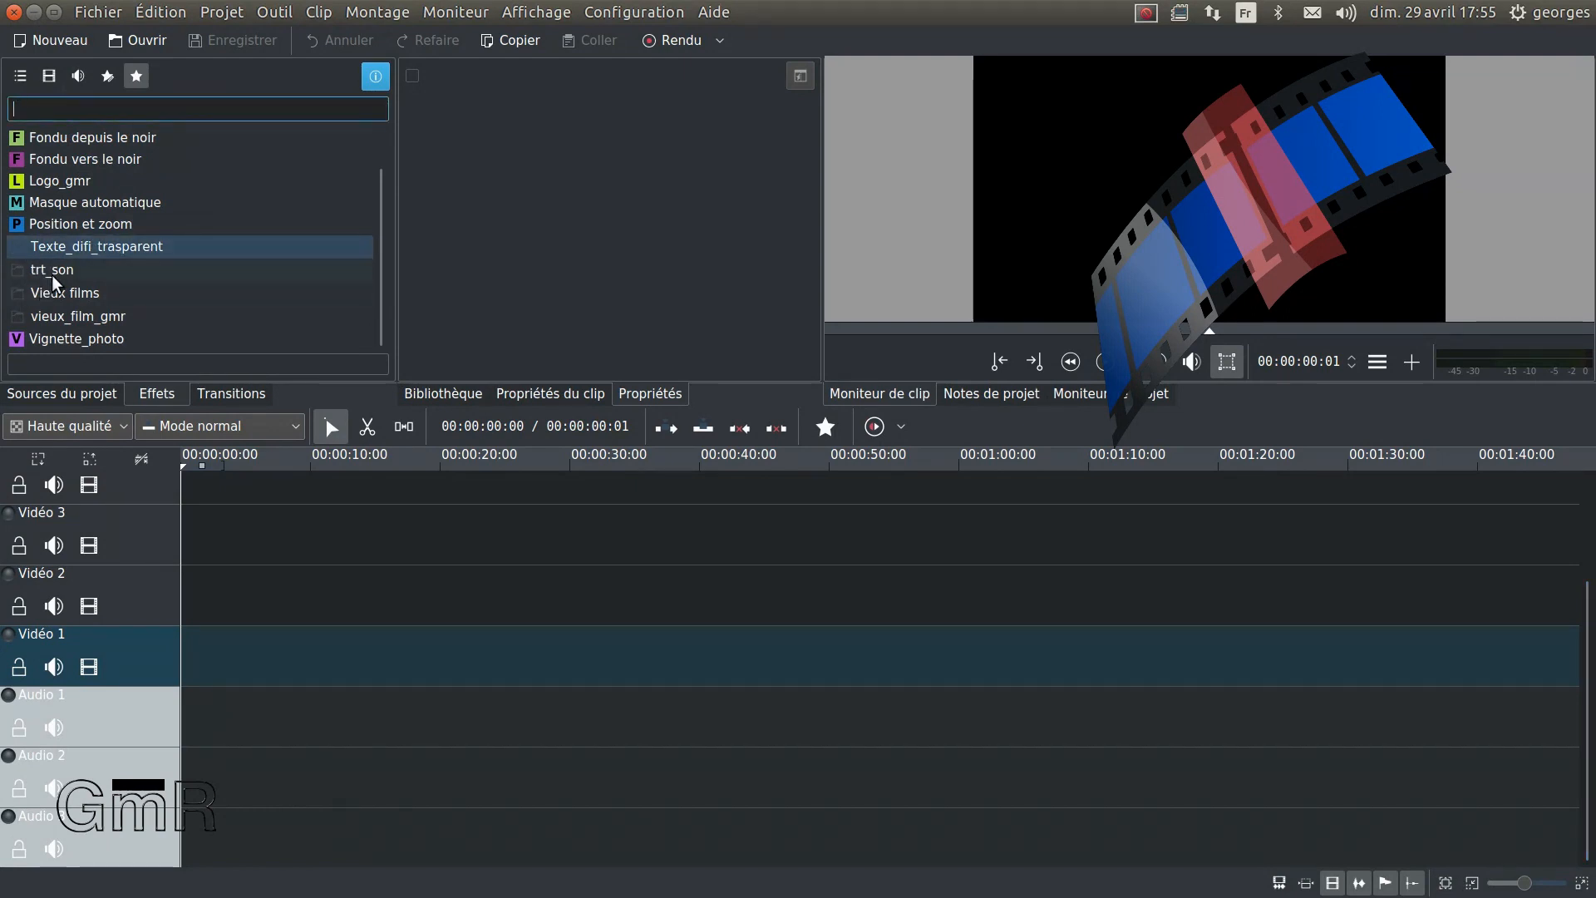
pyautogui.click(52, 274)
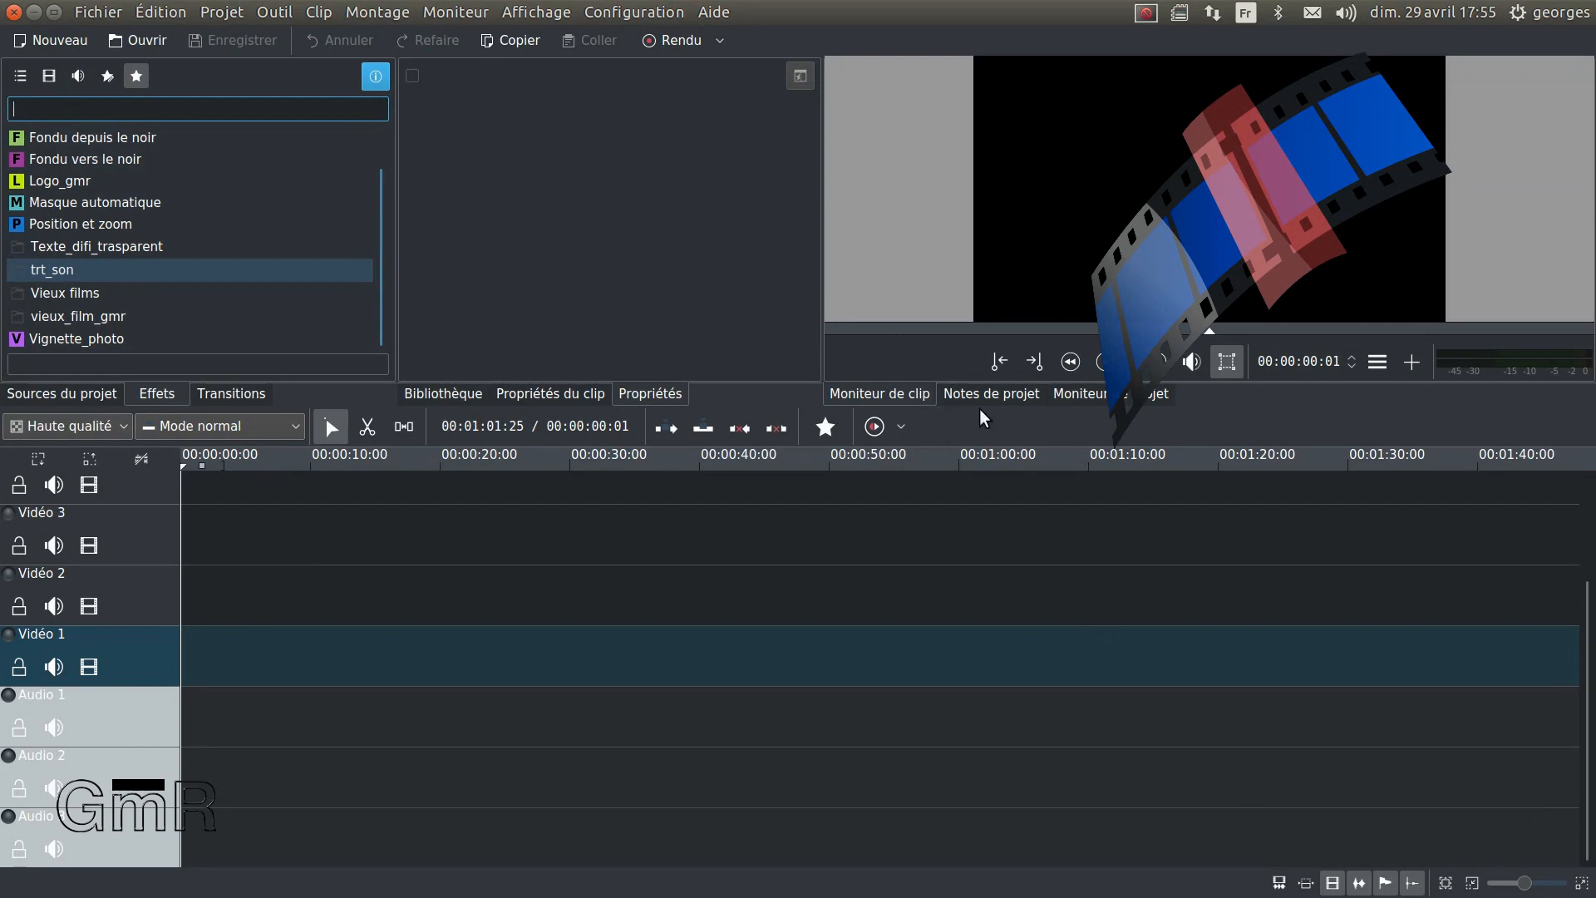
# - Enlarge the area above the timeline and look through the configuration, display and project commands, including Convertir and Mode d'affichage
pyautogui.moveTo(980, 408); pyautogui.dragTo(981, 516)
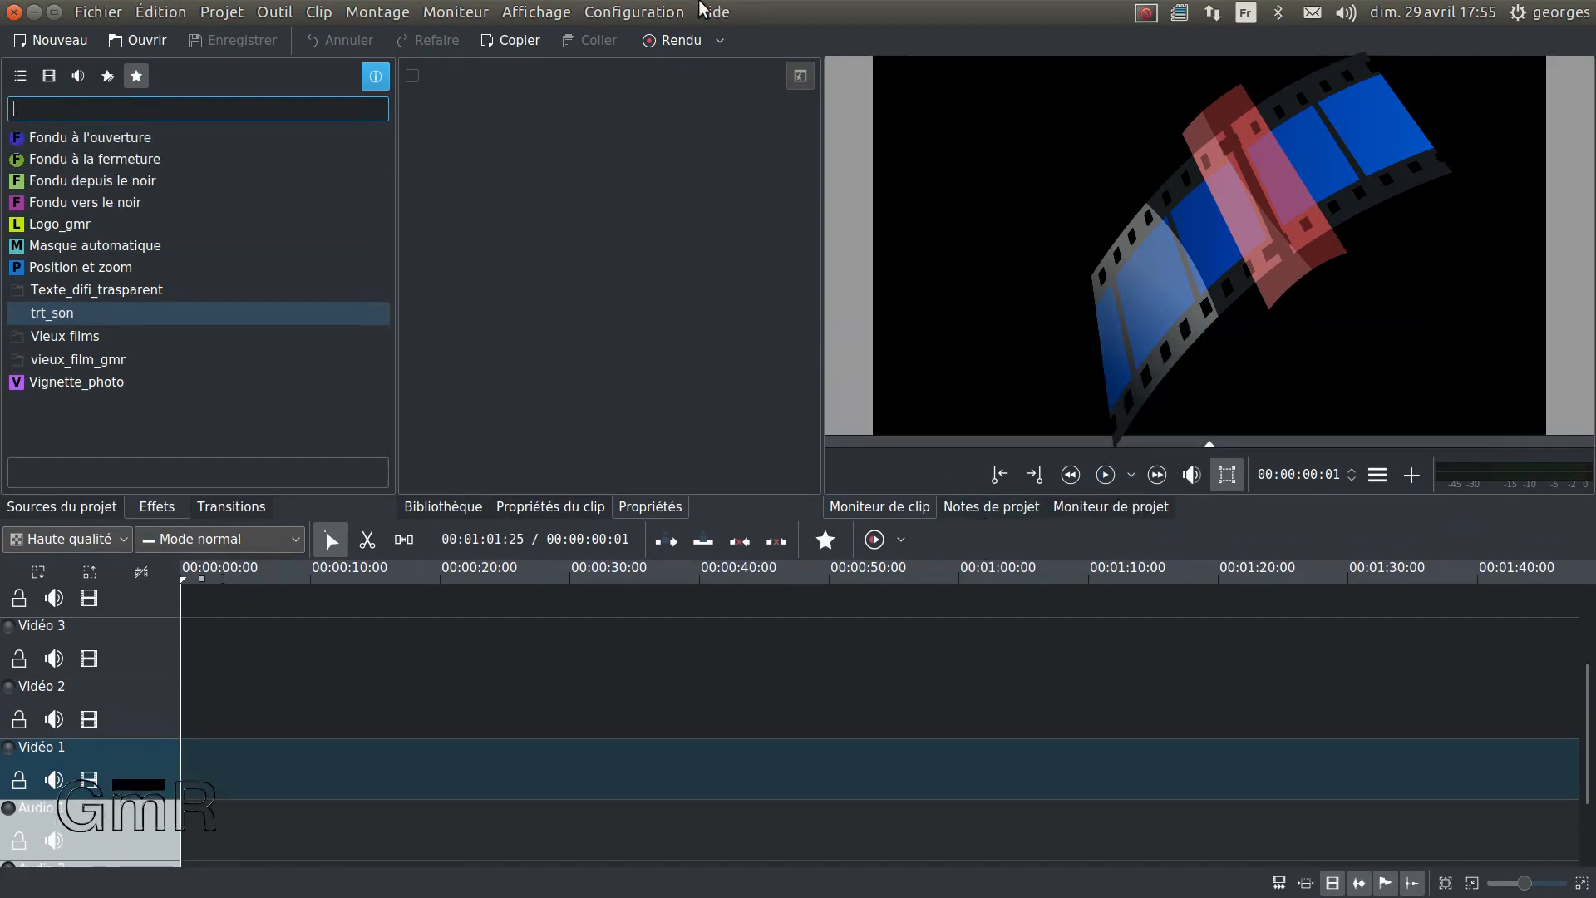
pyautogui.click(633, 12)
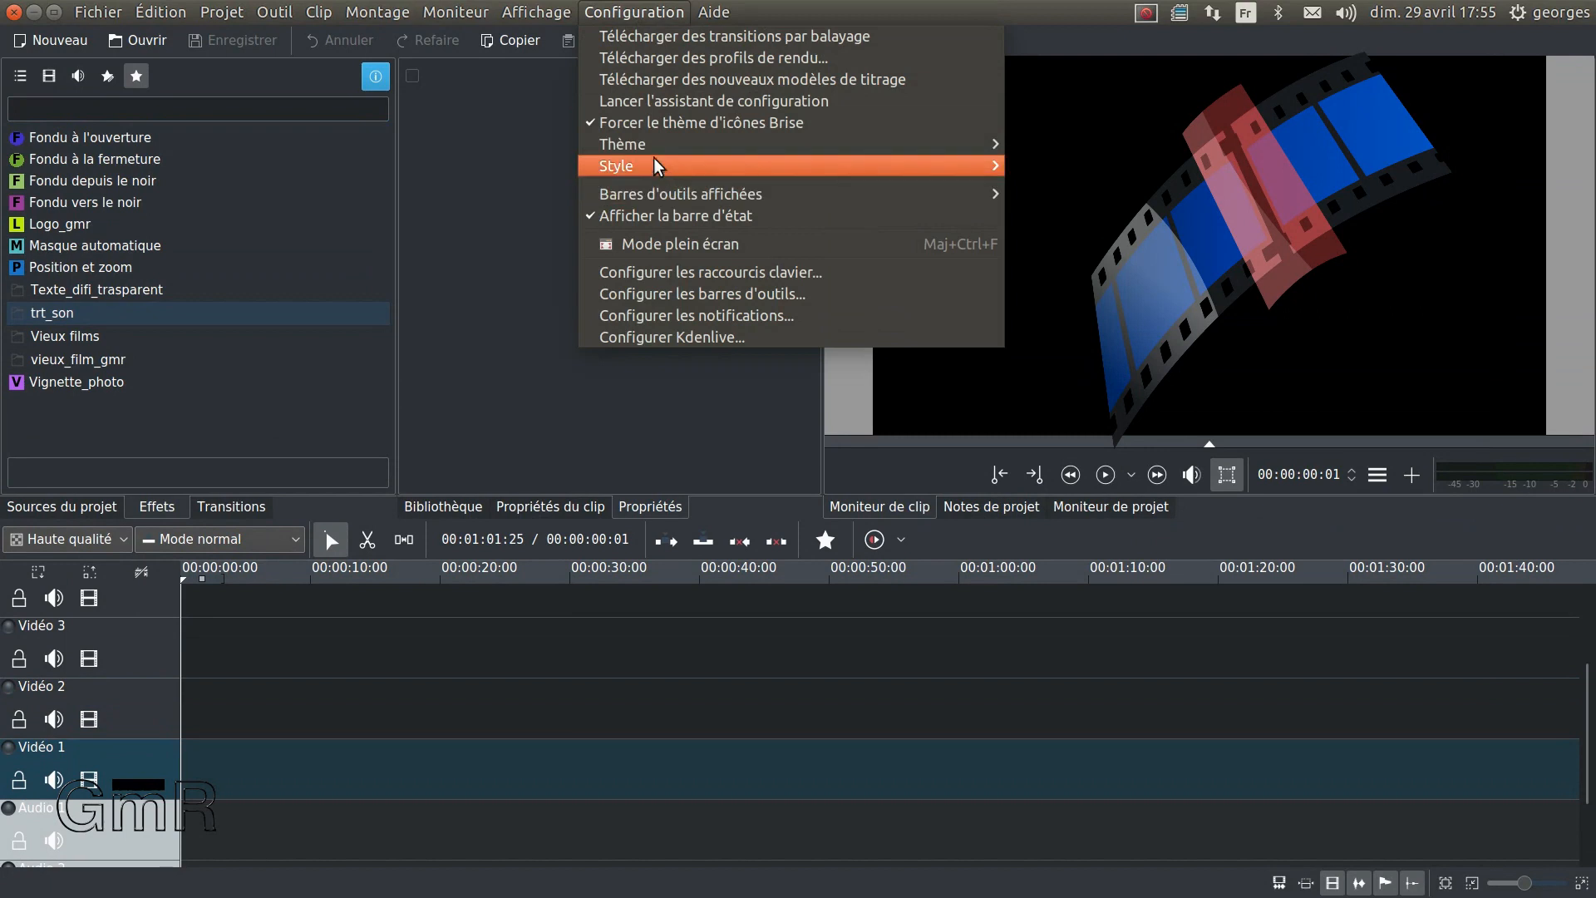
pyautogui.moveTo(553, 10)
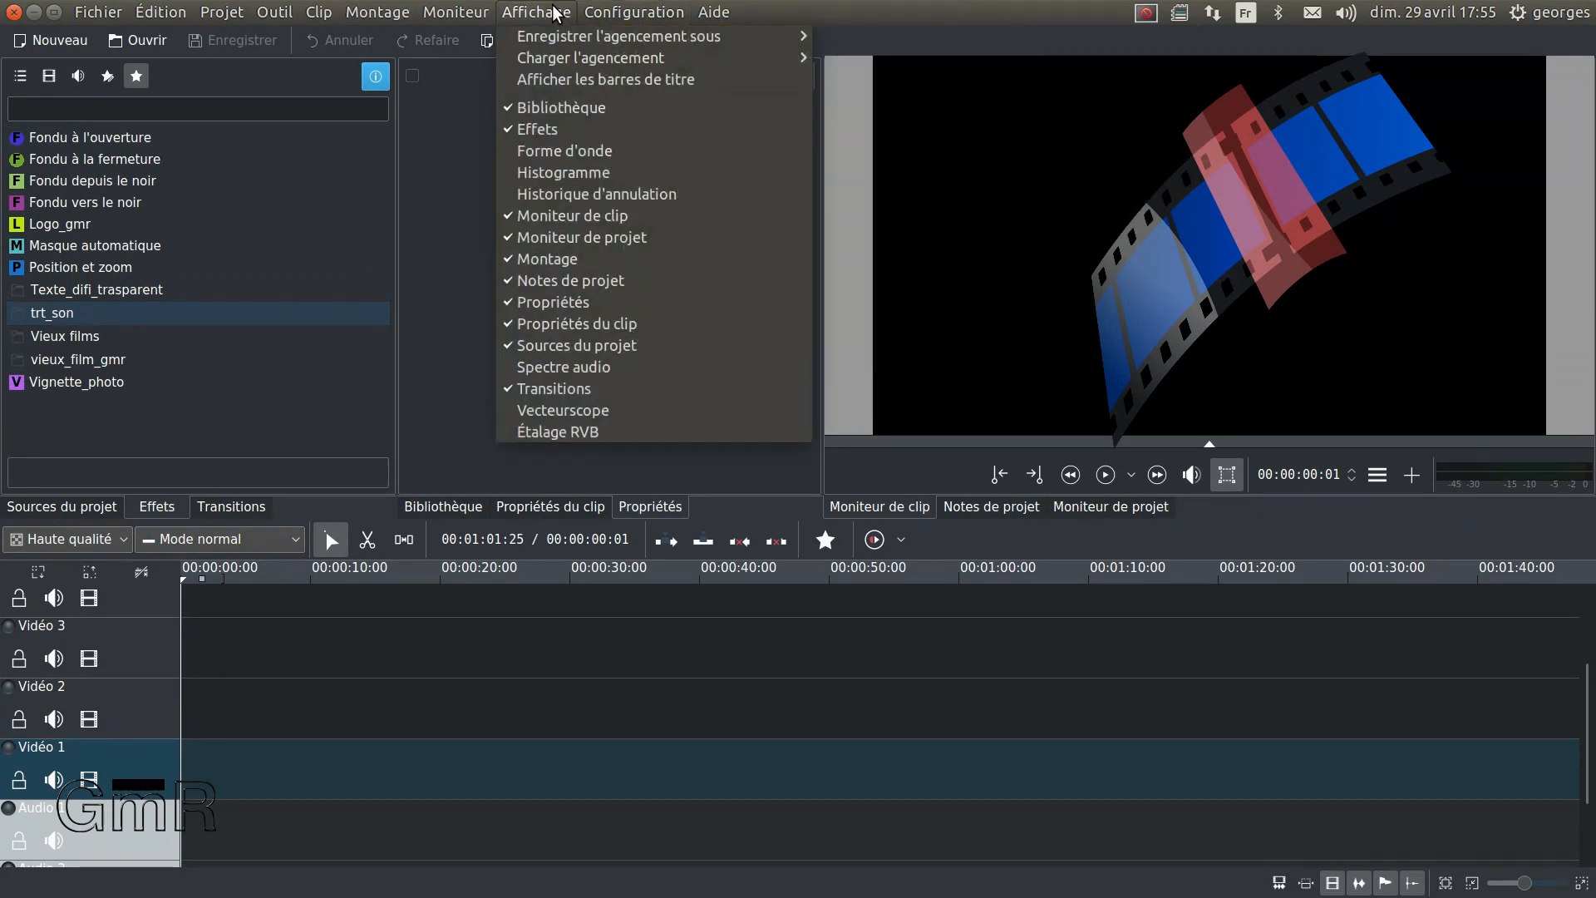
pyautogui.moveTo(225, 10)
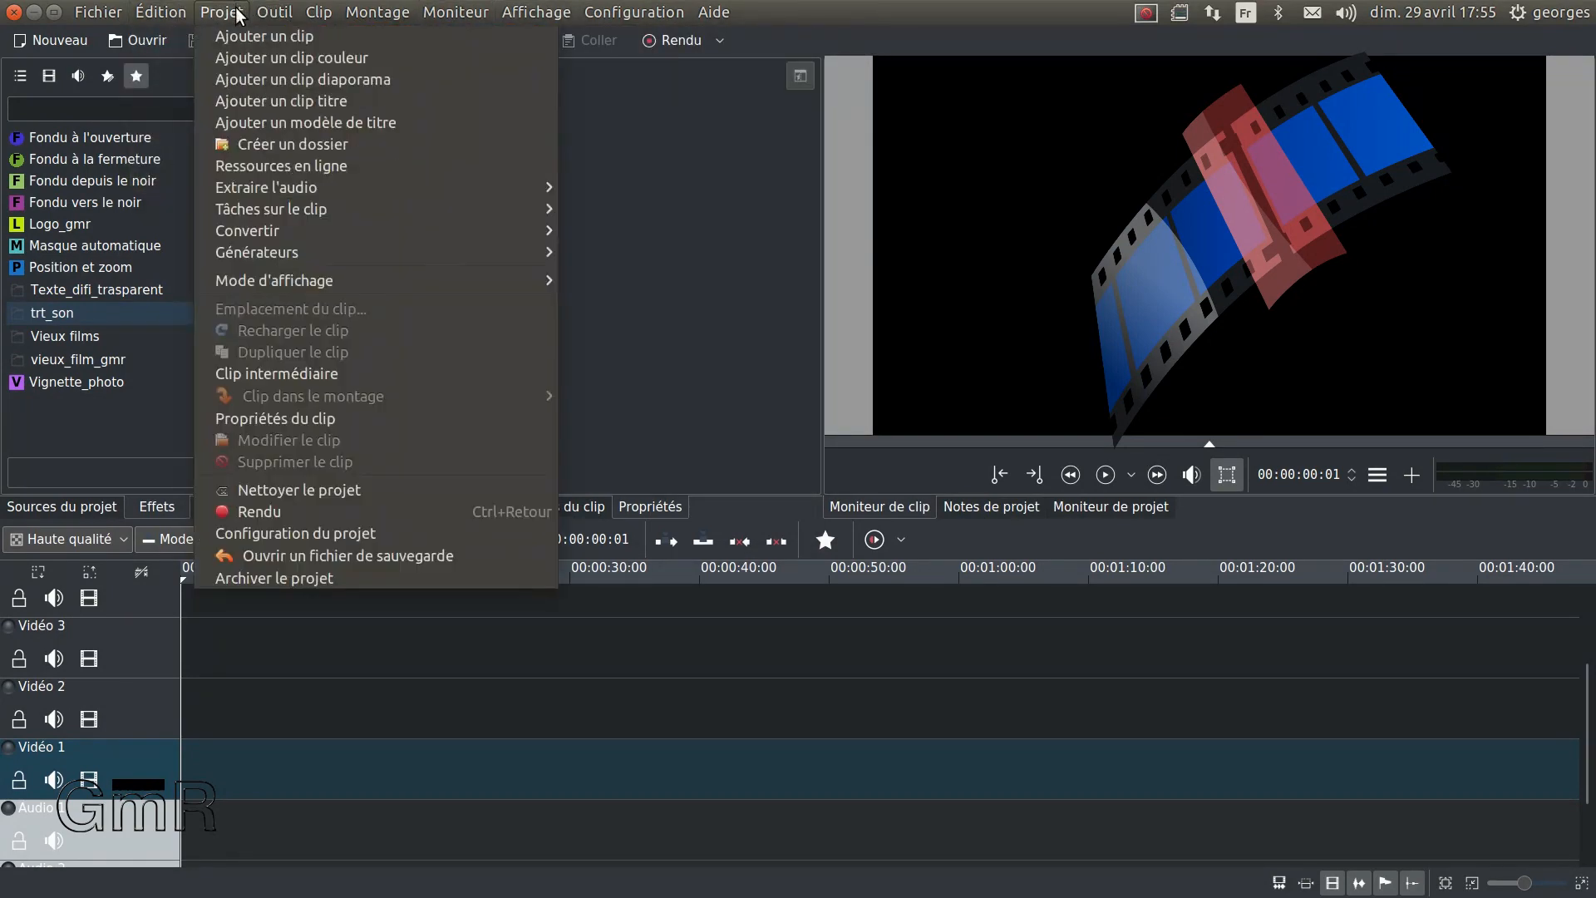
pyautogui.moveTo(262, 233)
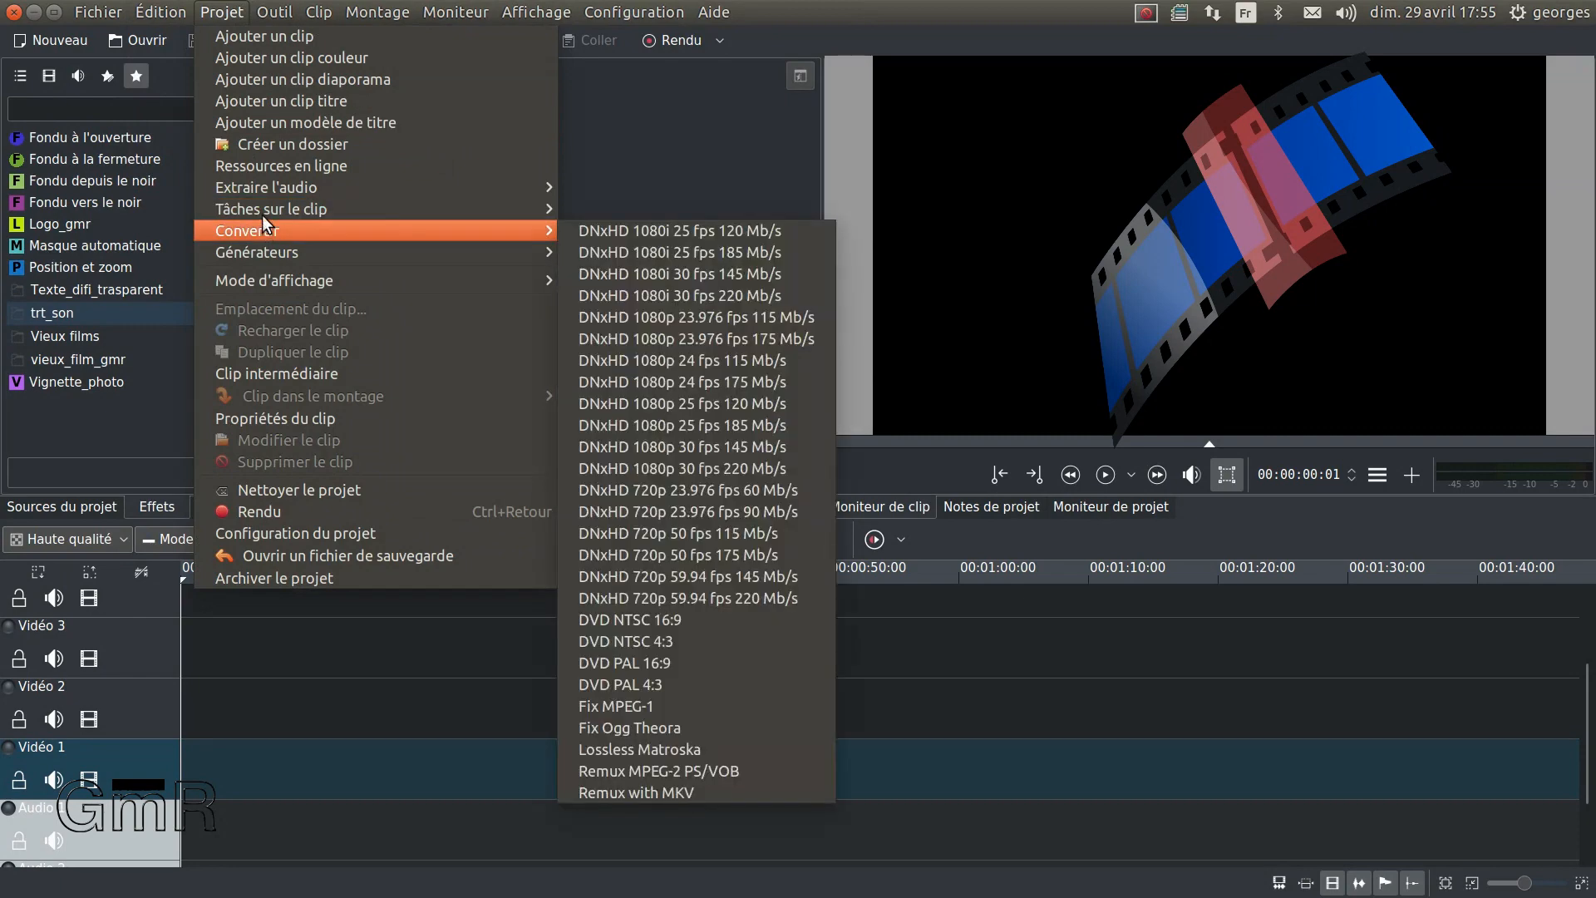
pyautogui.moveTo(257, 186)
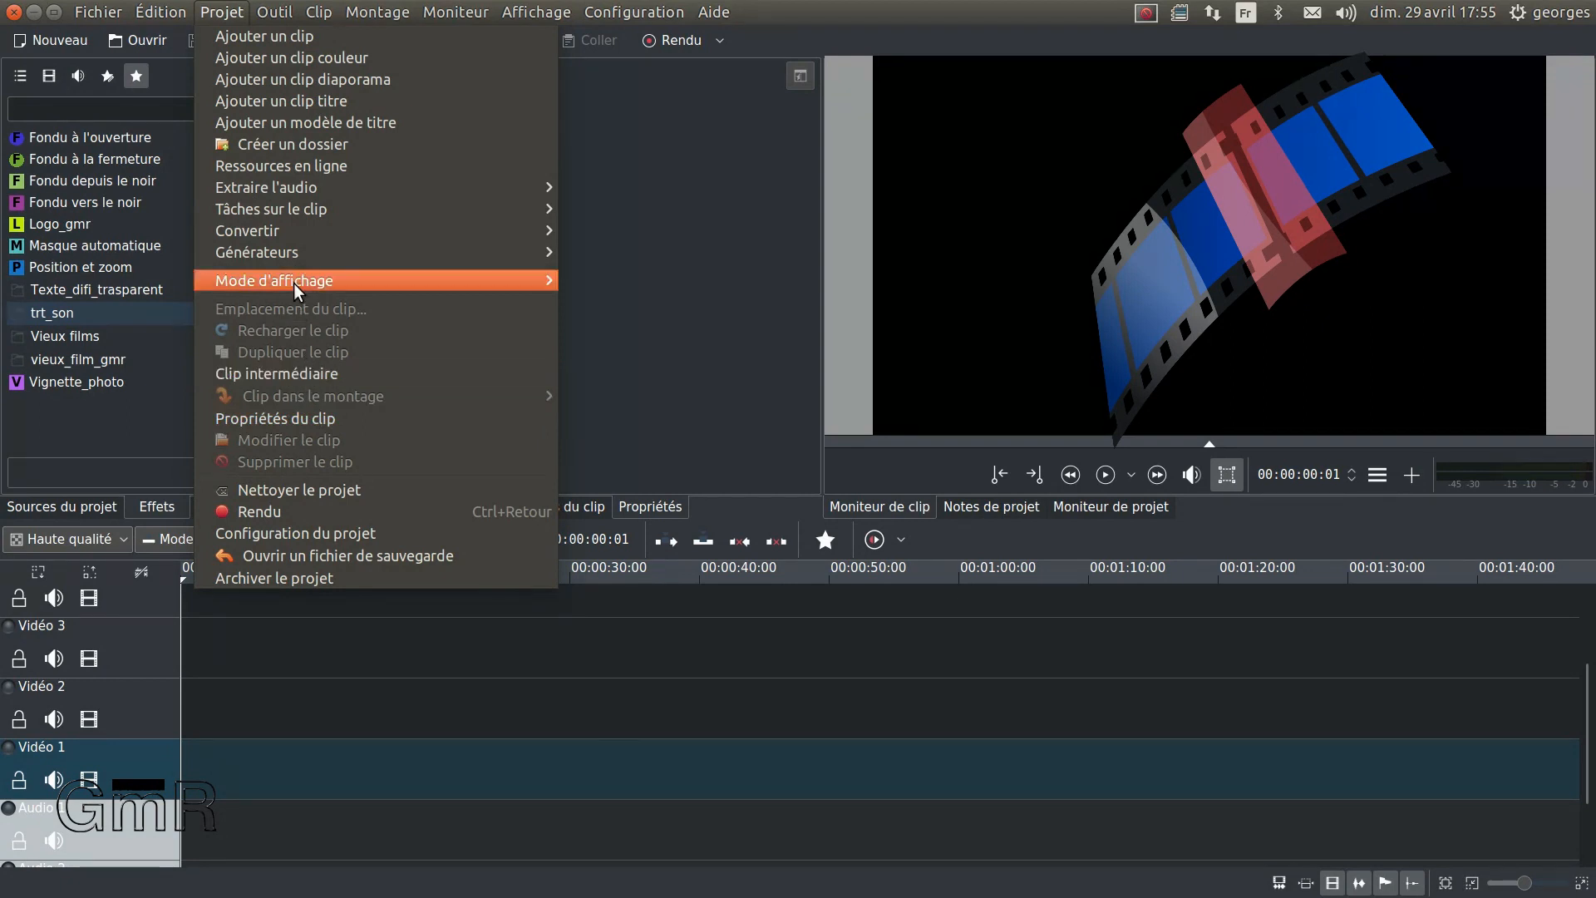
pyautogui.moveTo(292, 283)
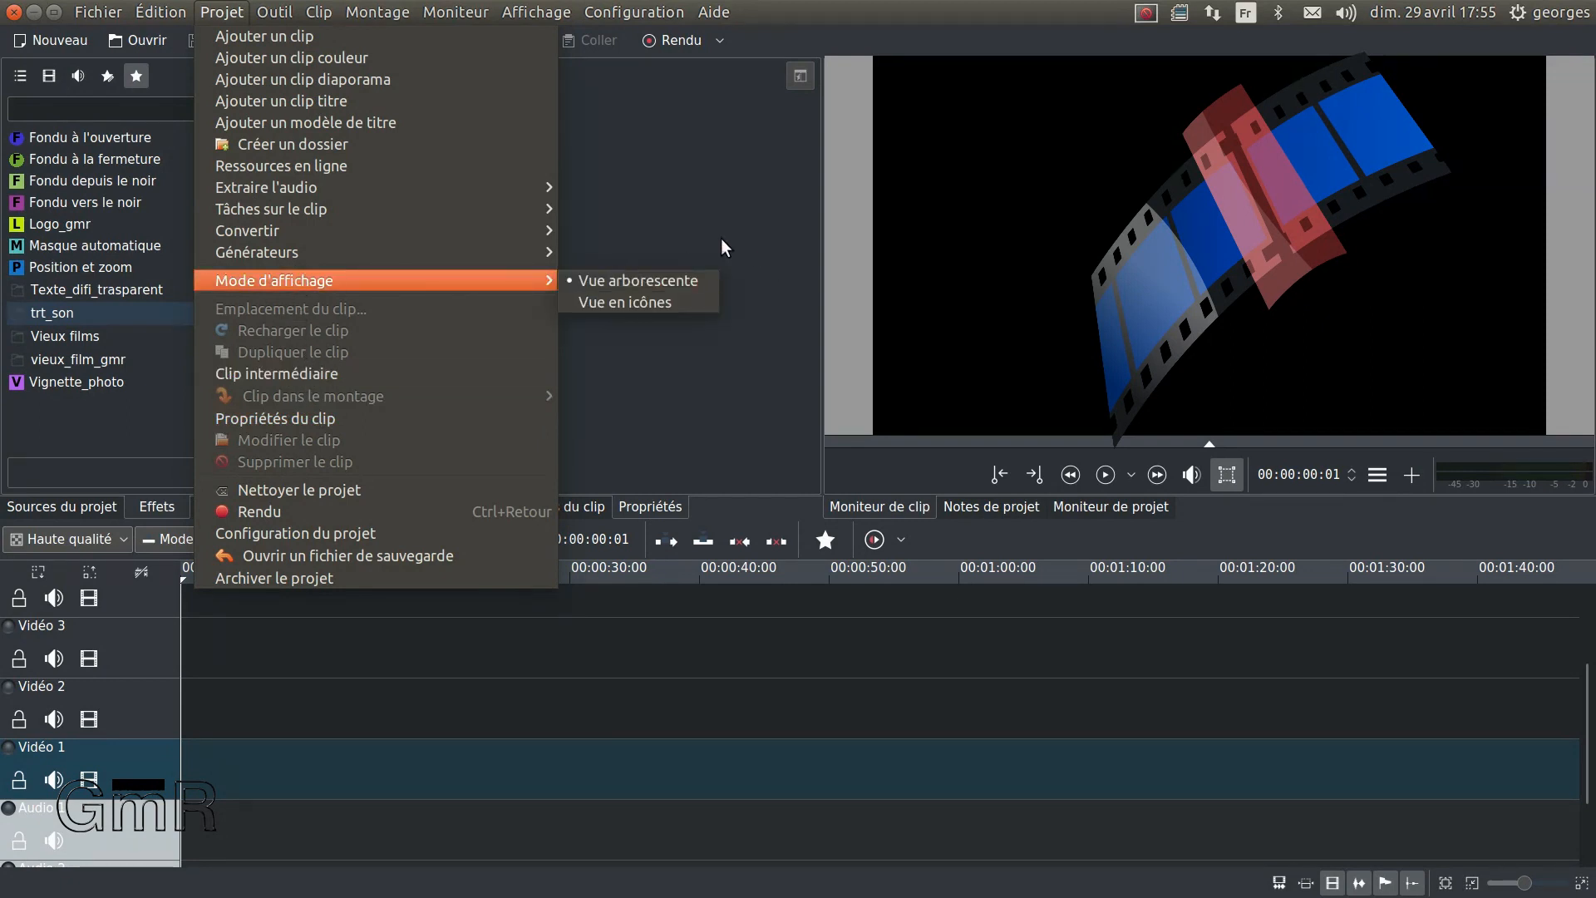
pyautogui.click(673, 168)
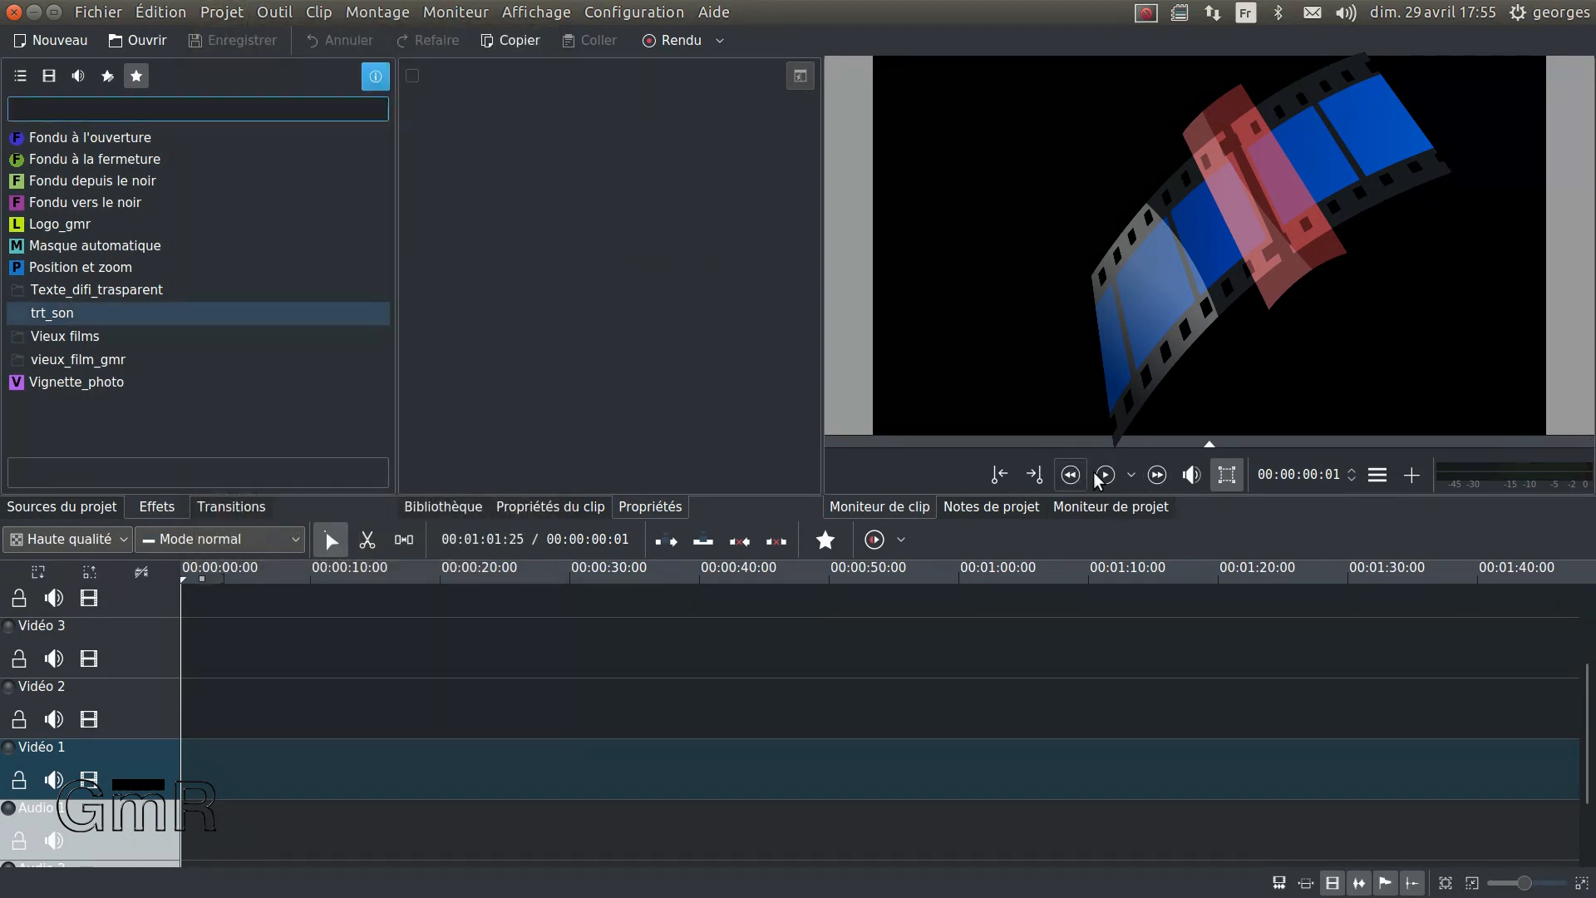
# - Show the project monitor and turn on its Vue multipiste option
pyautogui.click(1072, 515)
pyautogui.click(920, 510)
pyautogui.click(1135, 511)
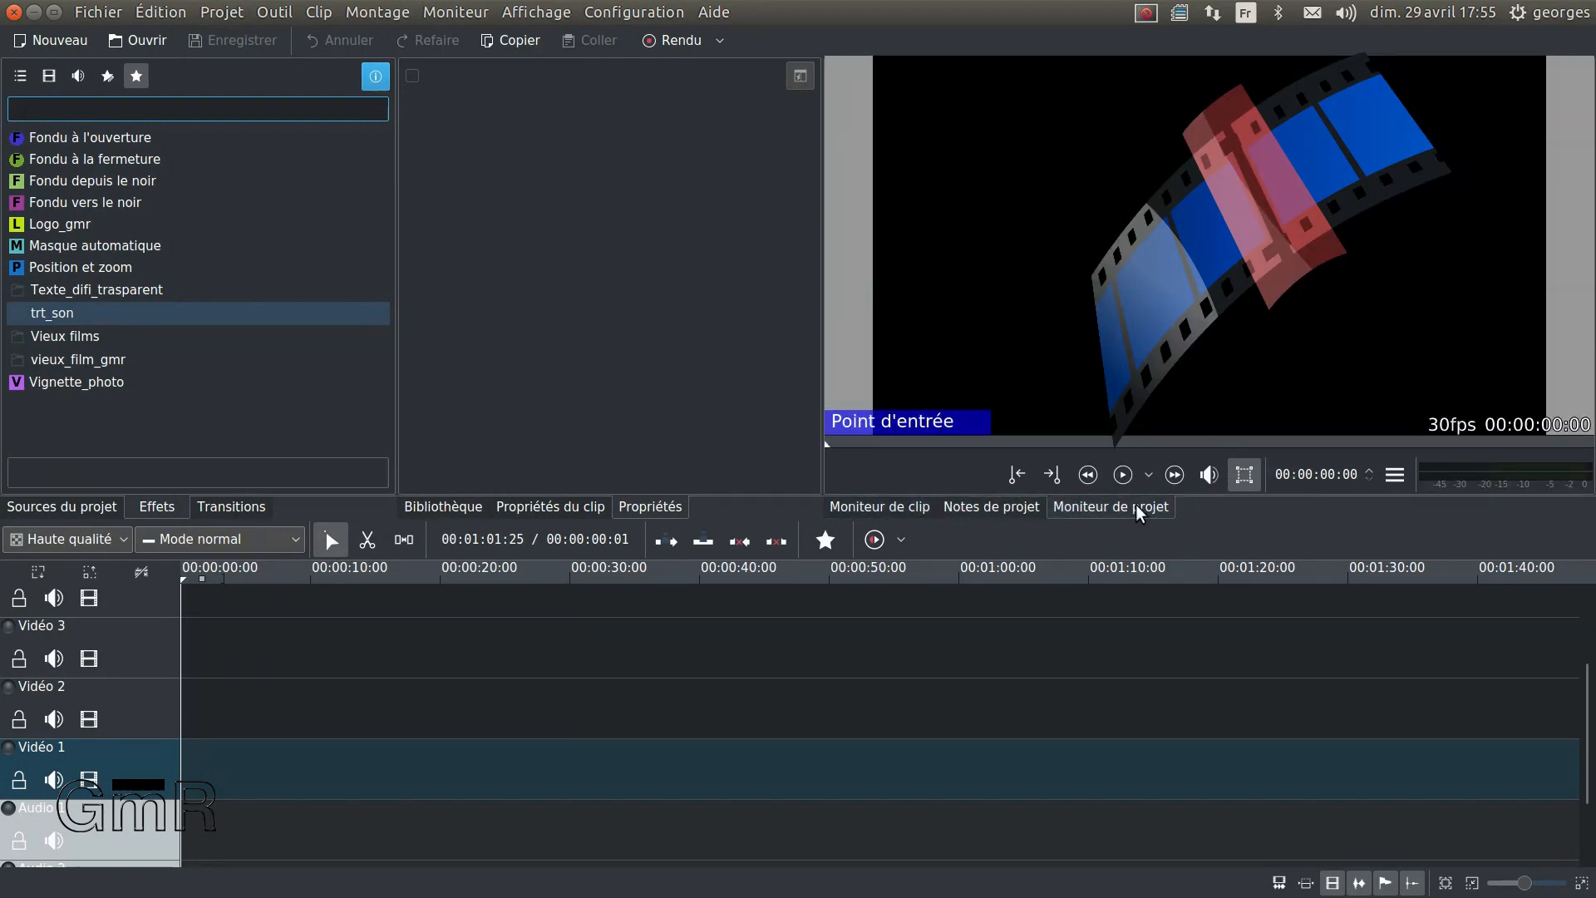
pyautogui.click(1394, 475)
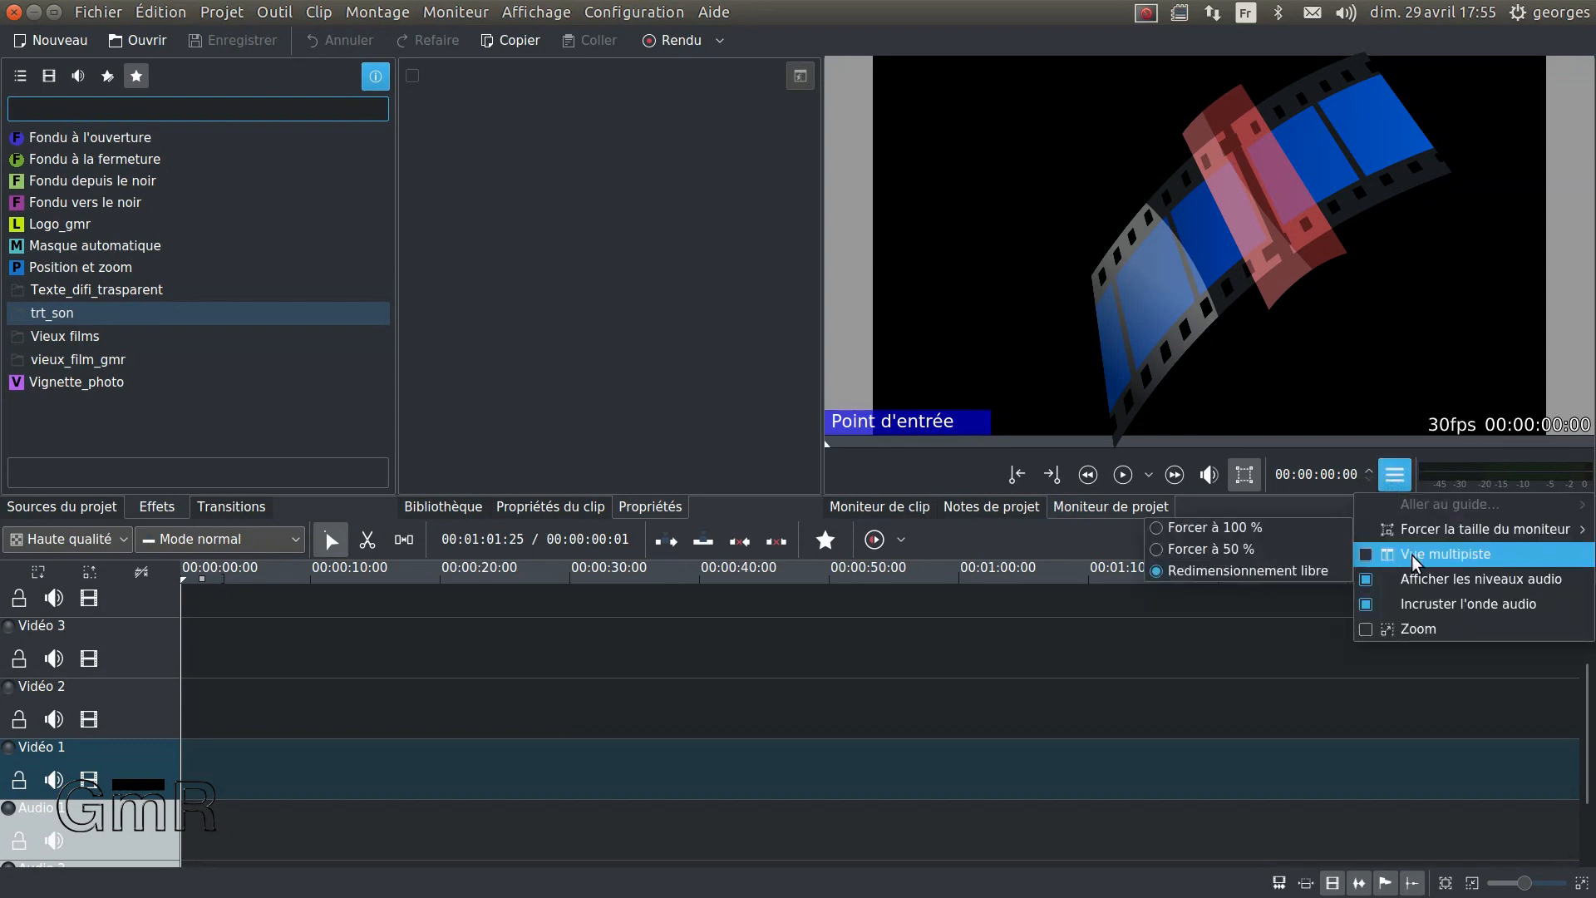
pyautogui.click(1369, 555)
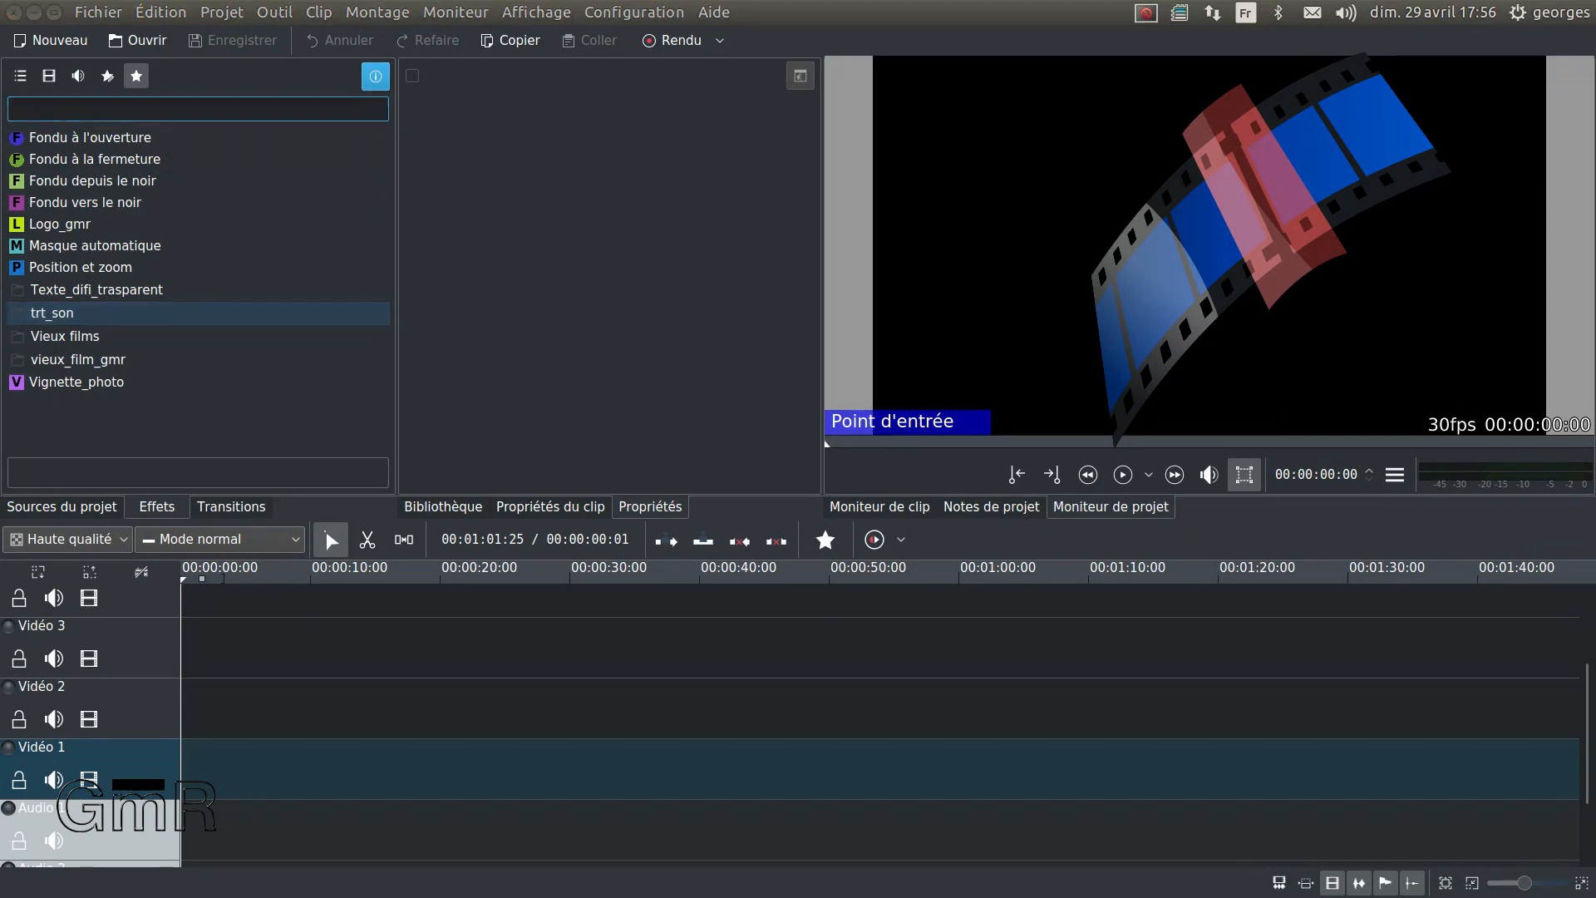
# - Import 1.mp4 and the three GIMP tutorial clips into the project sources, accepting the custom 1920x1080, 29.97fps profile
pyautogui.click(96, 508)
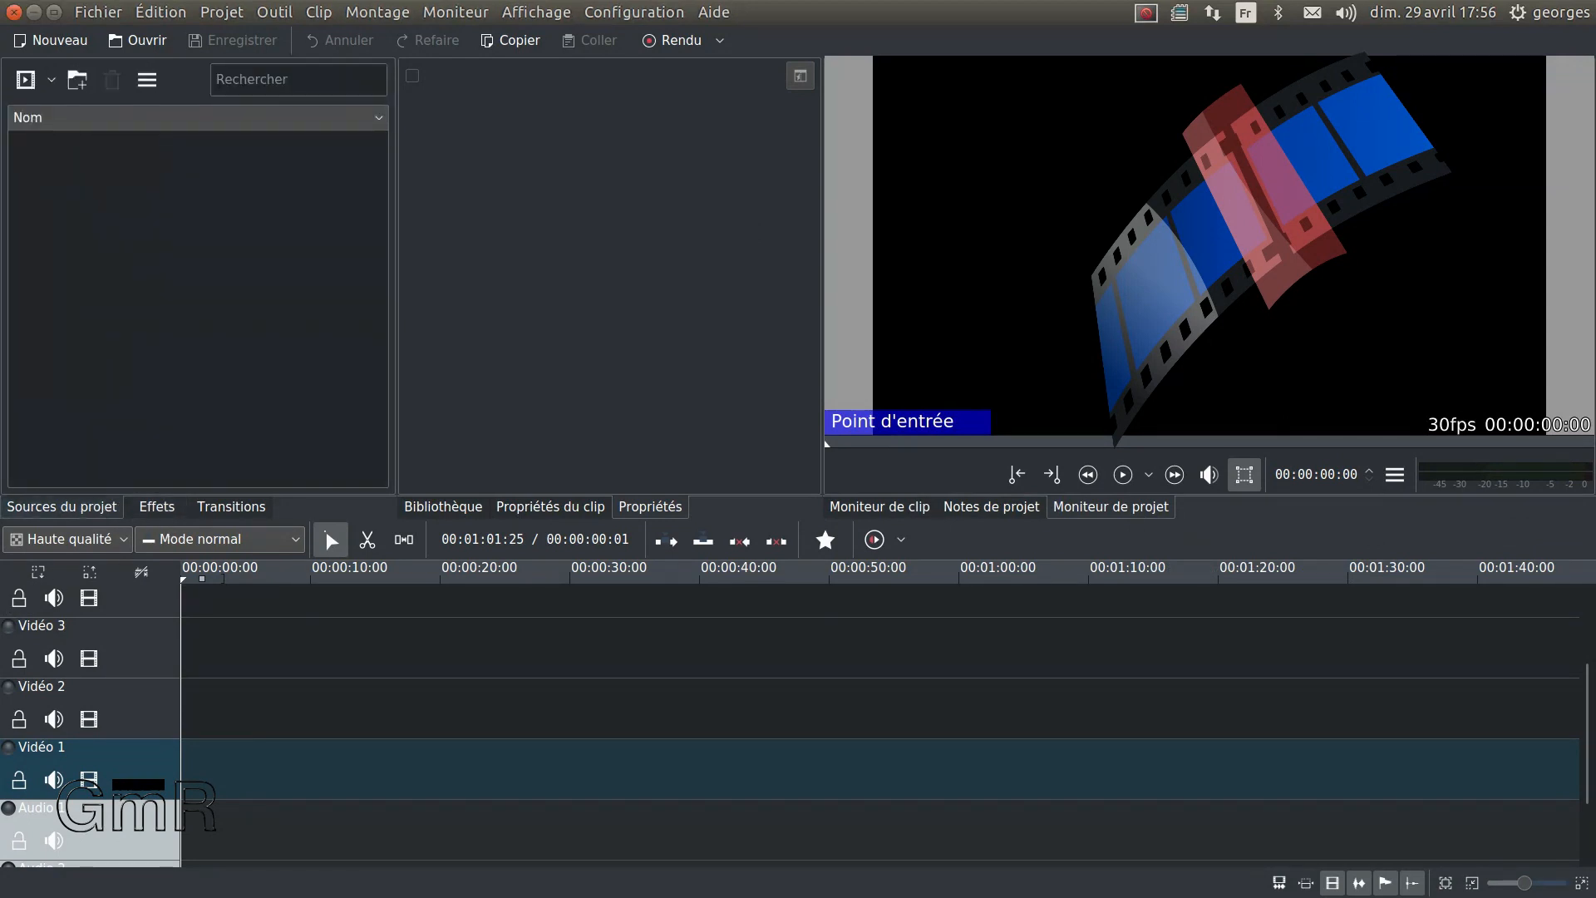
pyautogui.moveTo(0, 229); pyautogui.dragTo(223, 219)
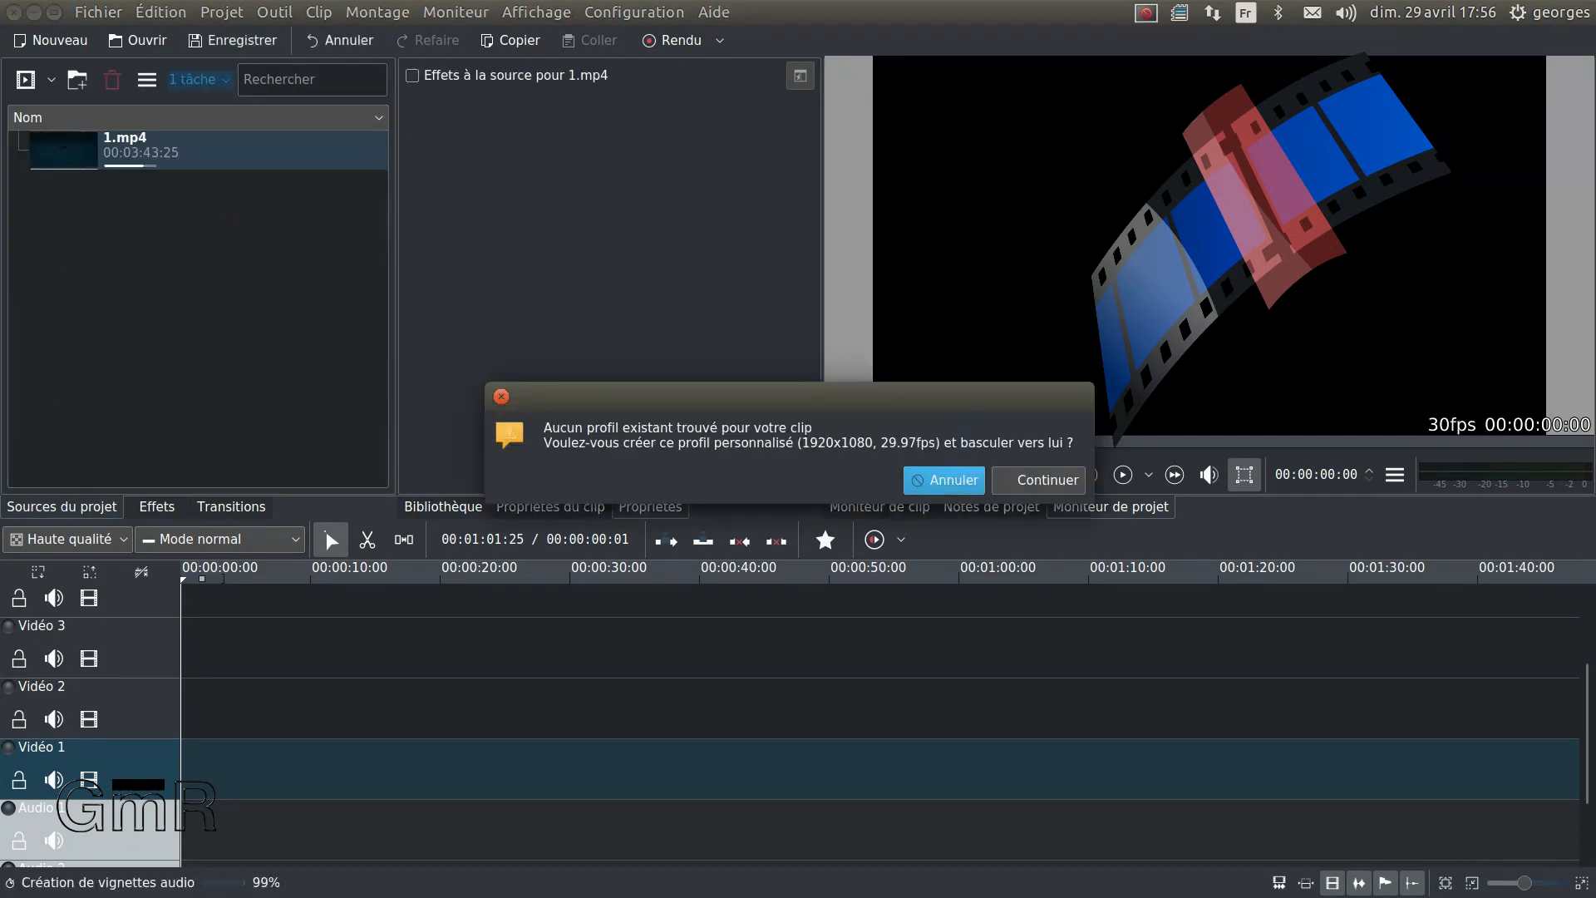
pyautogui.click(1021, 479)
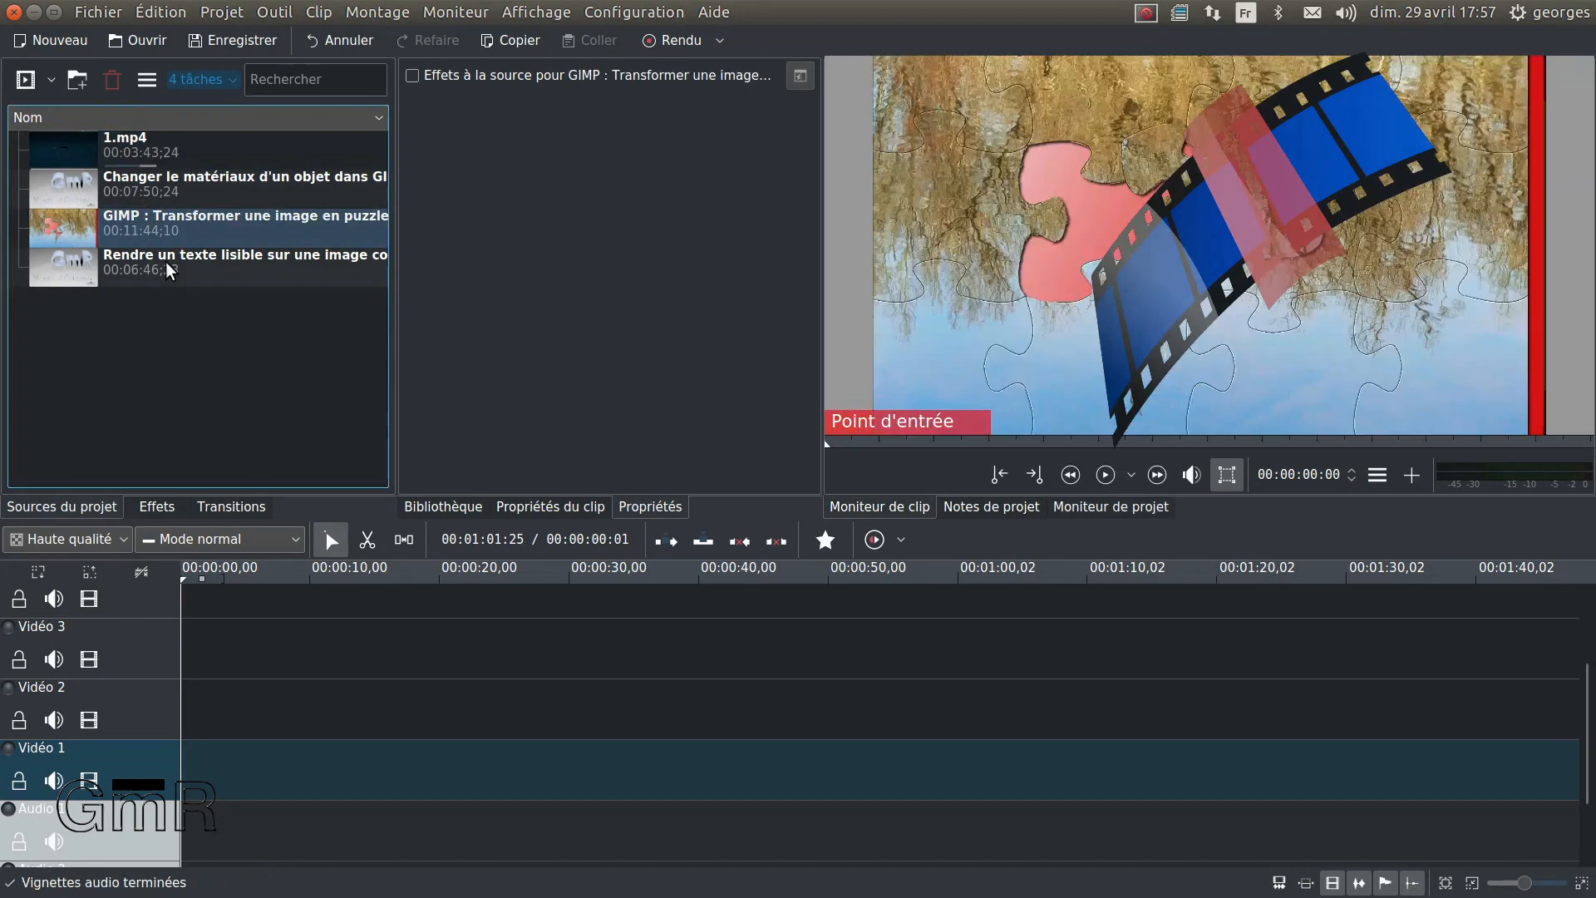
# - Place the "Rendre un texte lisible" clip on Vidéo 1 and the "Transformer une image en puzzle" clip on Vidéo 2, both at the timeline's start
pyautogui.click(167, 265)
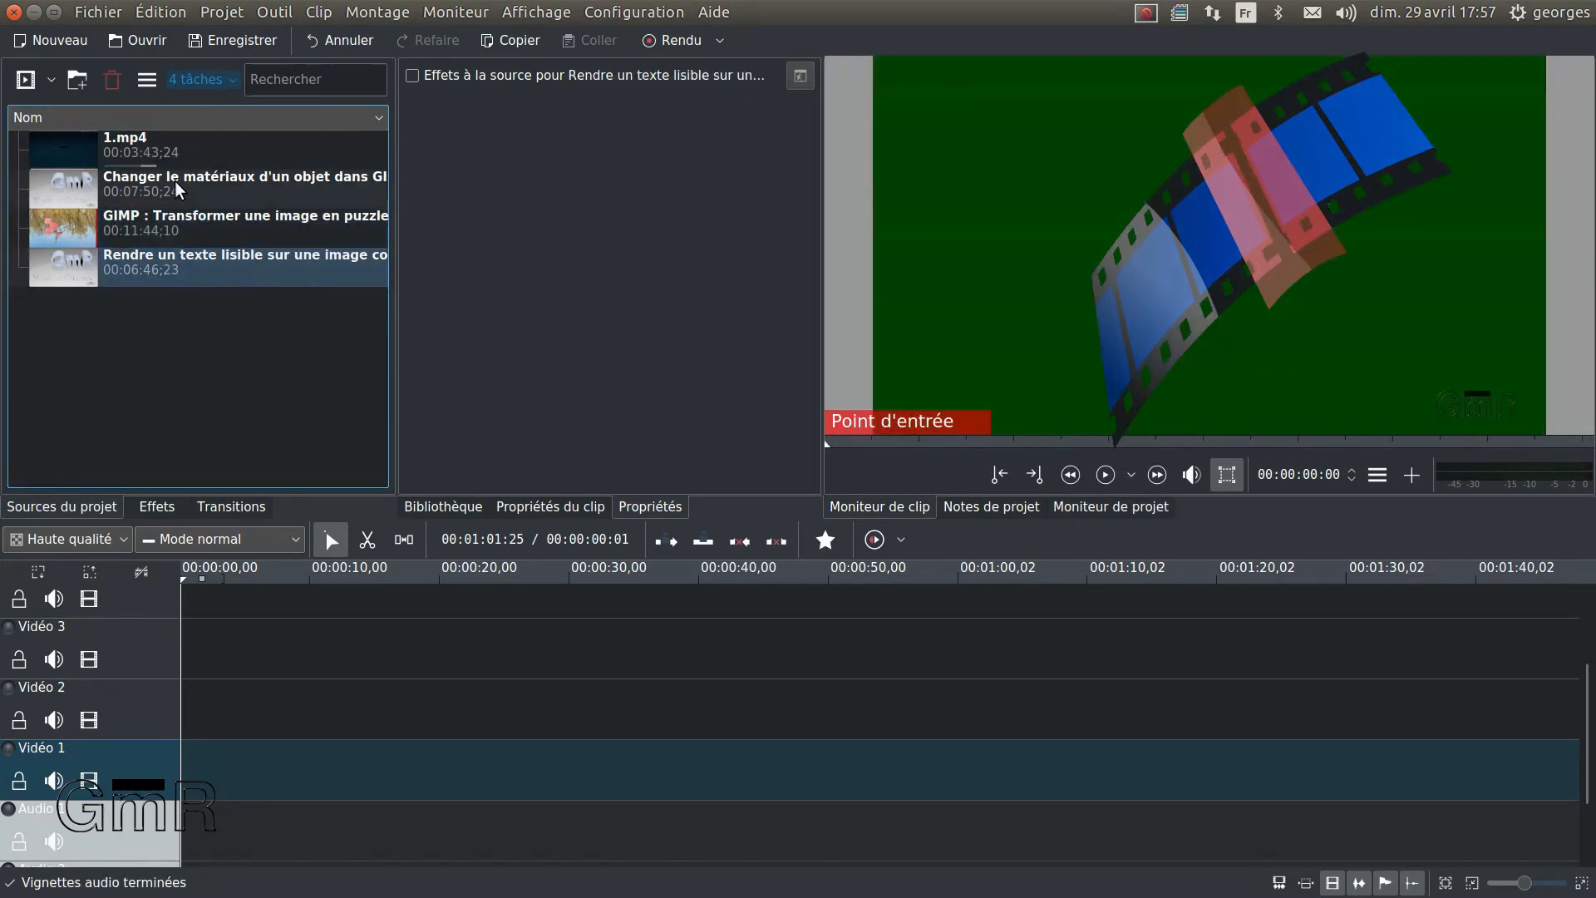
pyautogui.click(177, 190)
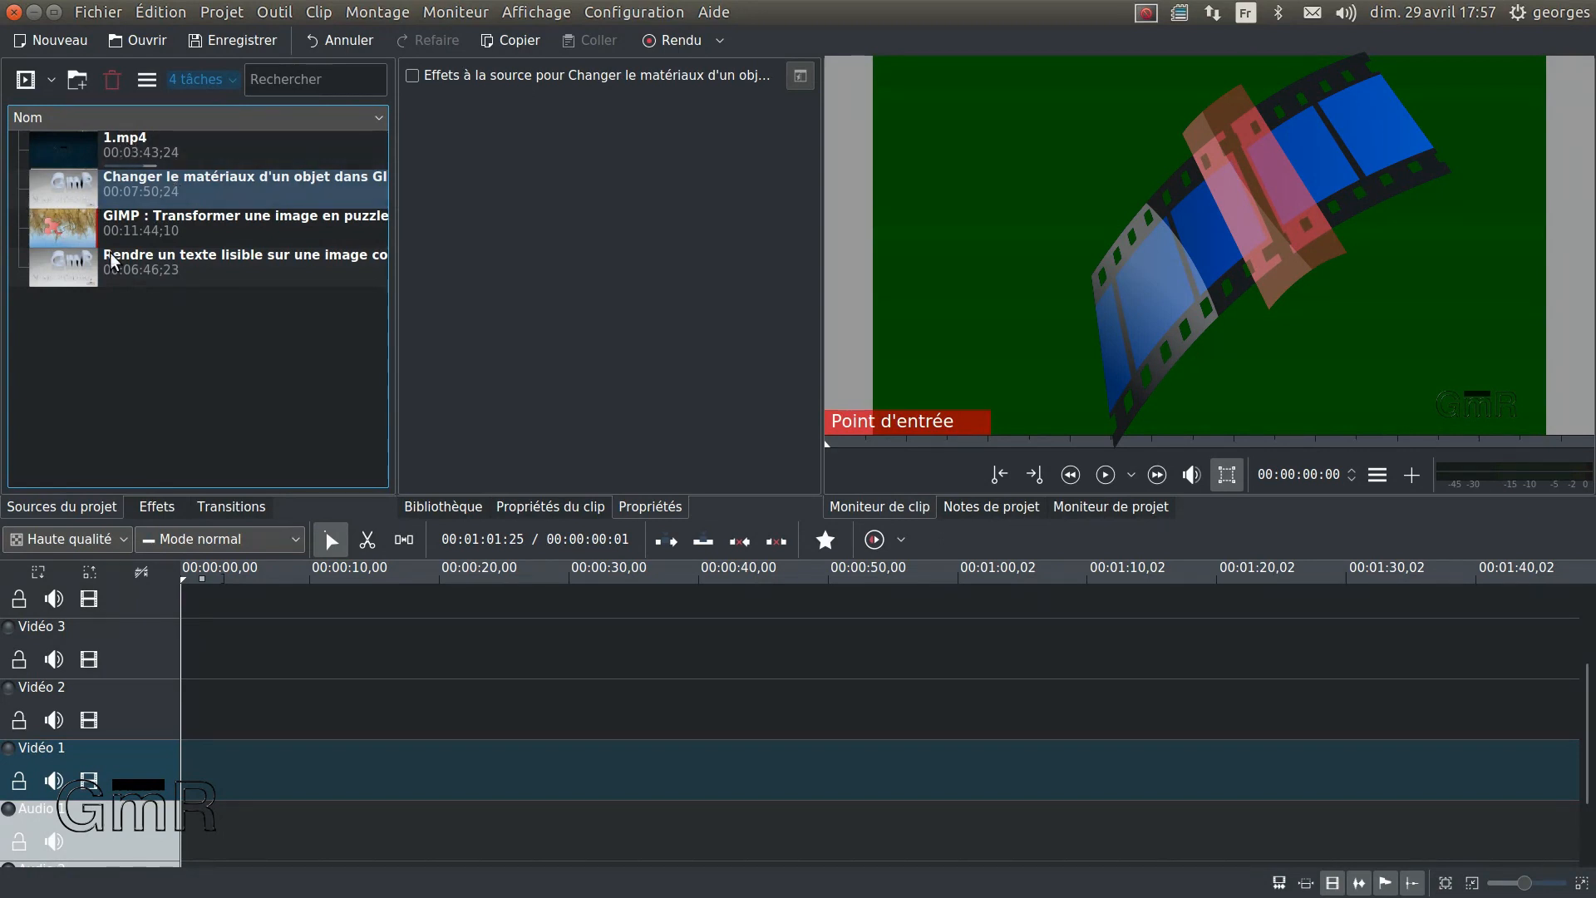
pyautogui.moveTo(73, 266); pyautogui.dragTo(184, 742)
pyautogui.moveTo(163, 225); pyautogui.dragTo(183, 720)
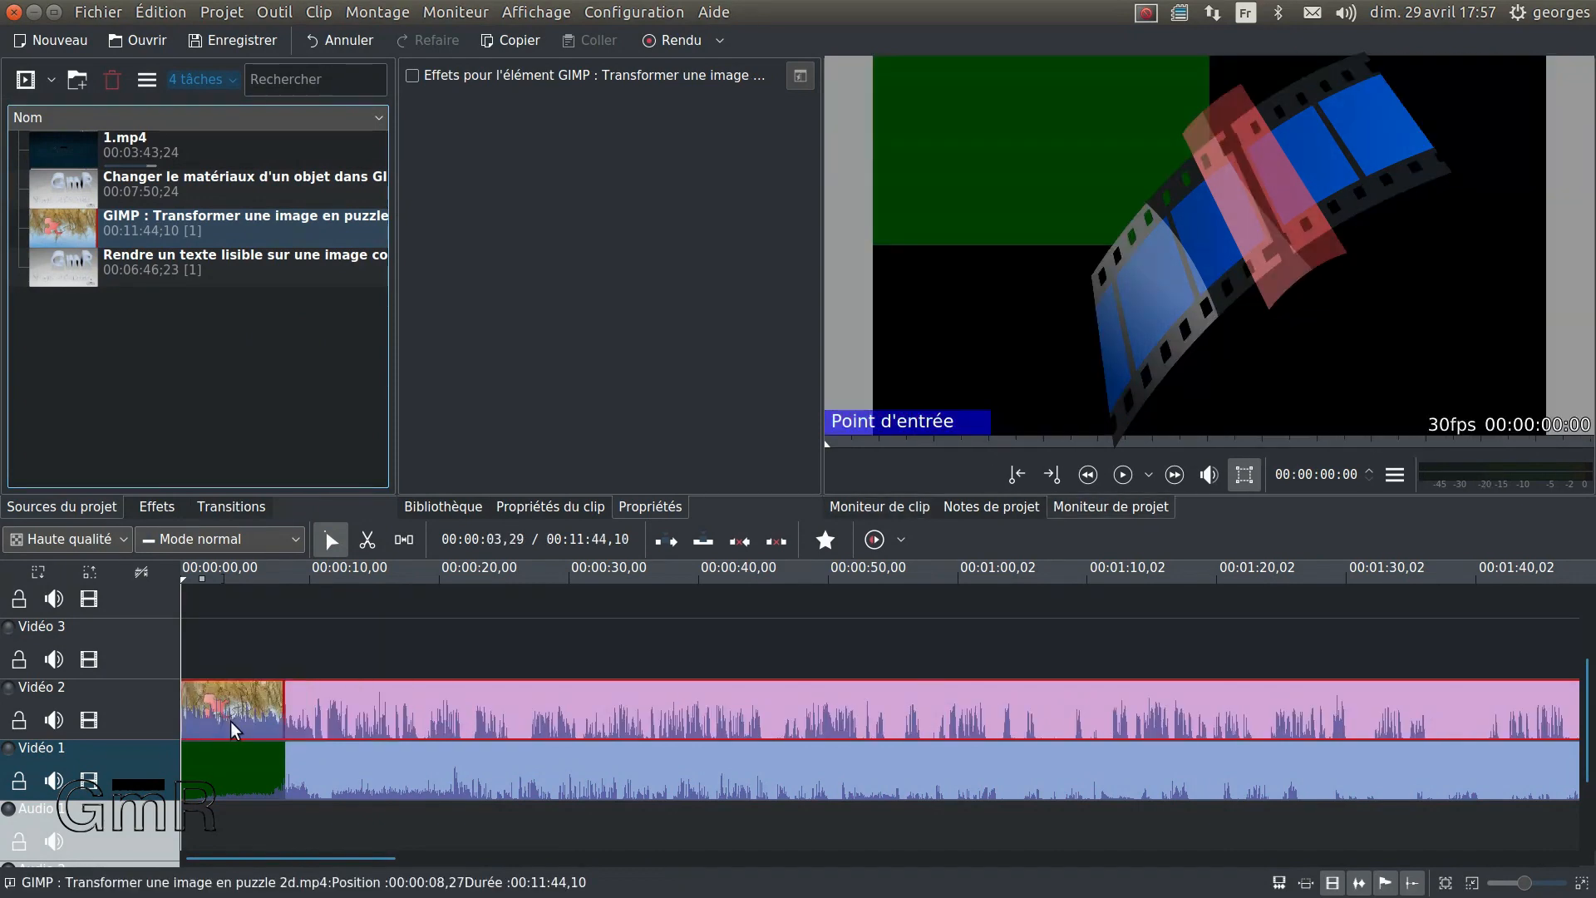
# - Place the "Changer le matériaux d'un objet dans GIMP" clip on Vidéo 3, aligned to the timeline's start
pyautogui.click(131, 190)
pyautogui.moveTo(131, 190); pyautogui.dragTo(348, 663)
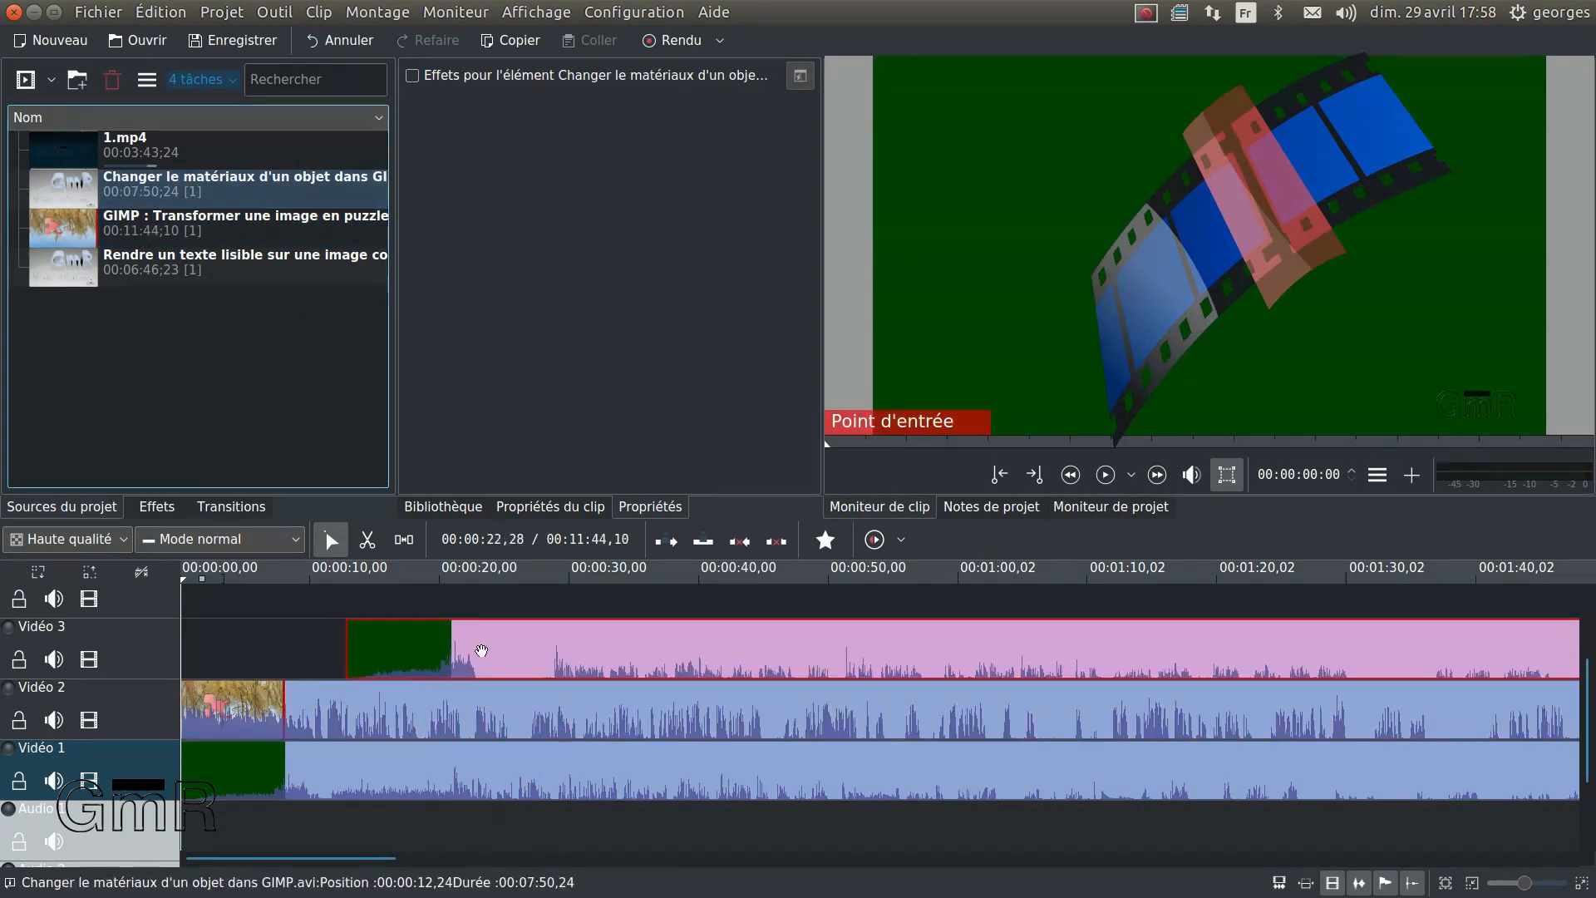
pyautogui.moveTo(463, 652); pyautogui.dragTo(214, 634)
# - Place 1.mp4 on the track above Vidéo 3, aligned to the timeline's start
pyautogui.click(77, 147)
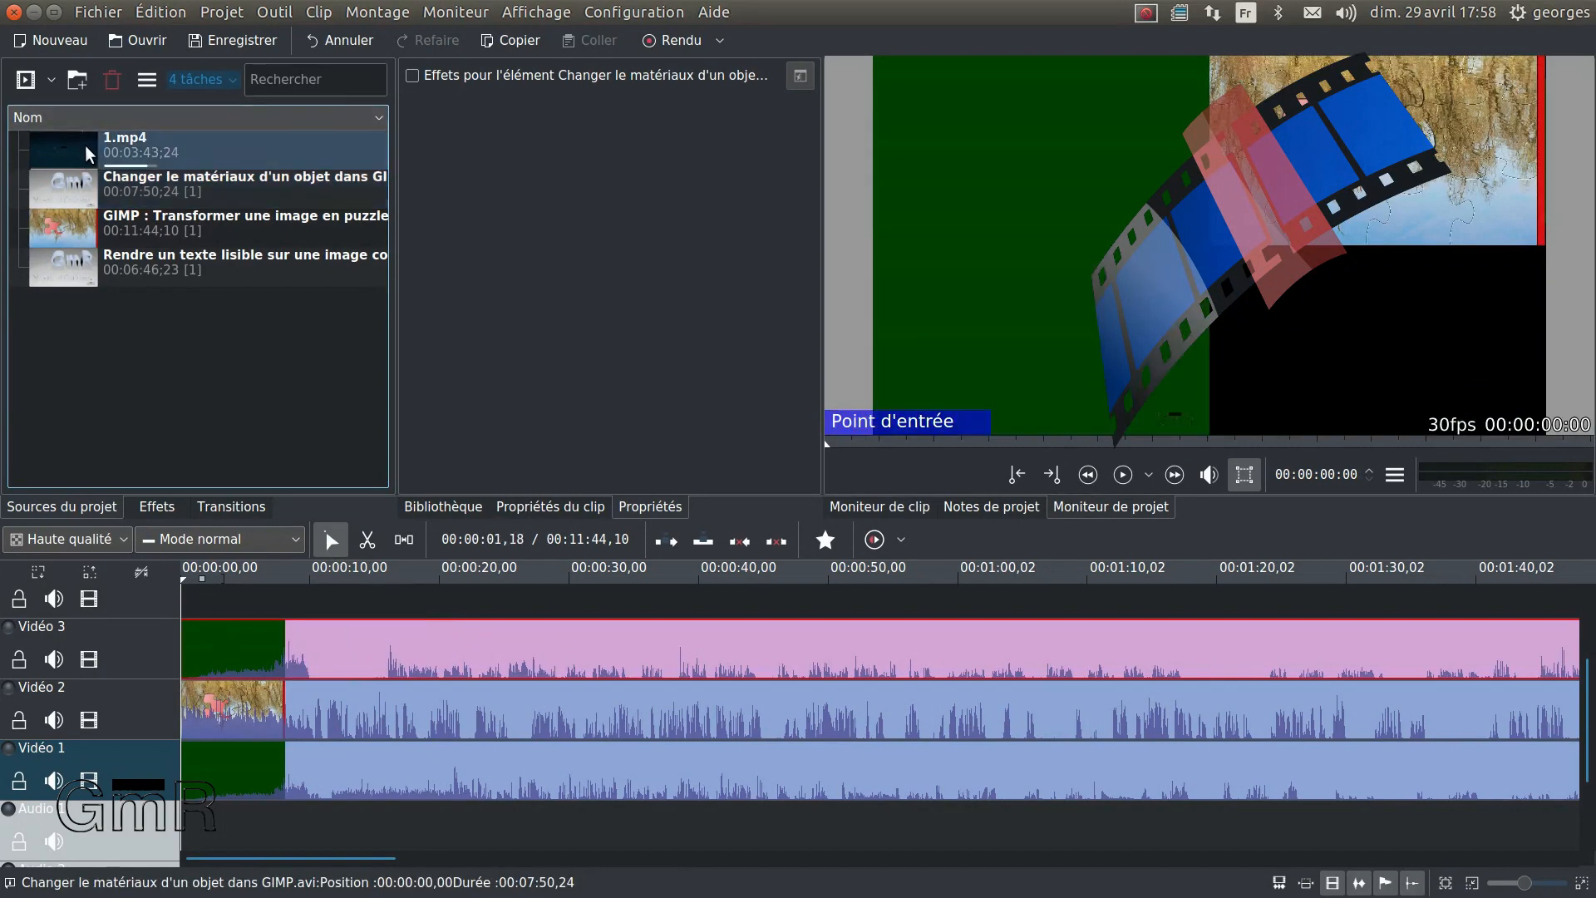
pyautogui.moveTo(76, 147); pyautogui.dragTo(326, 605)
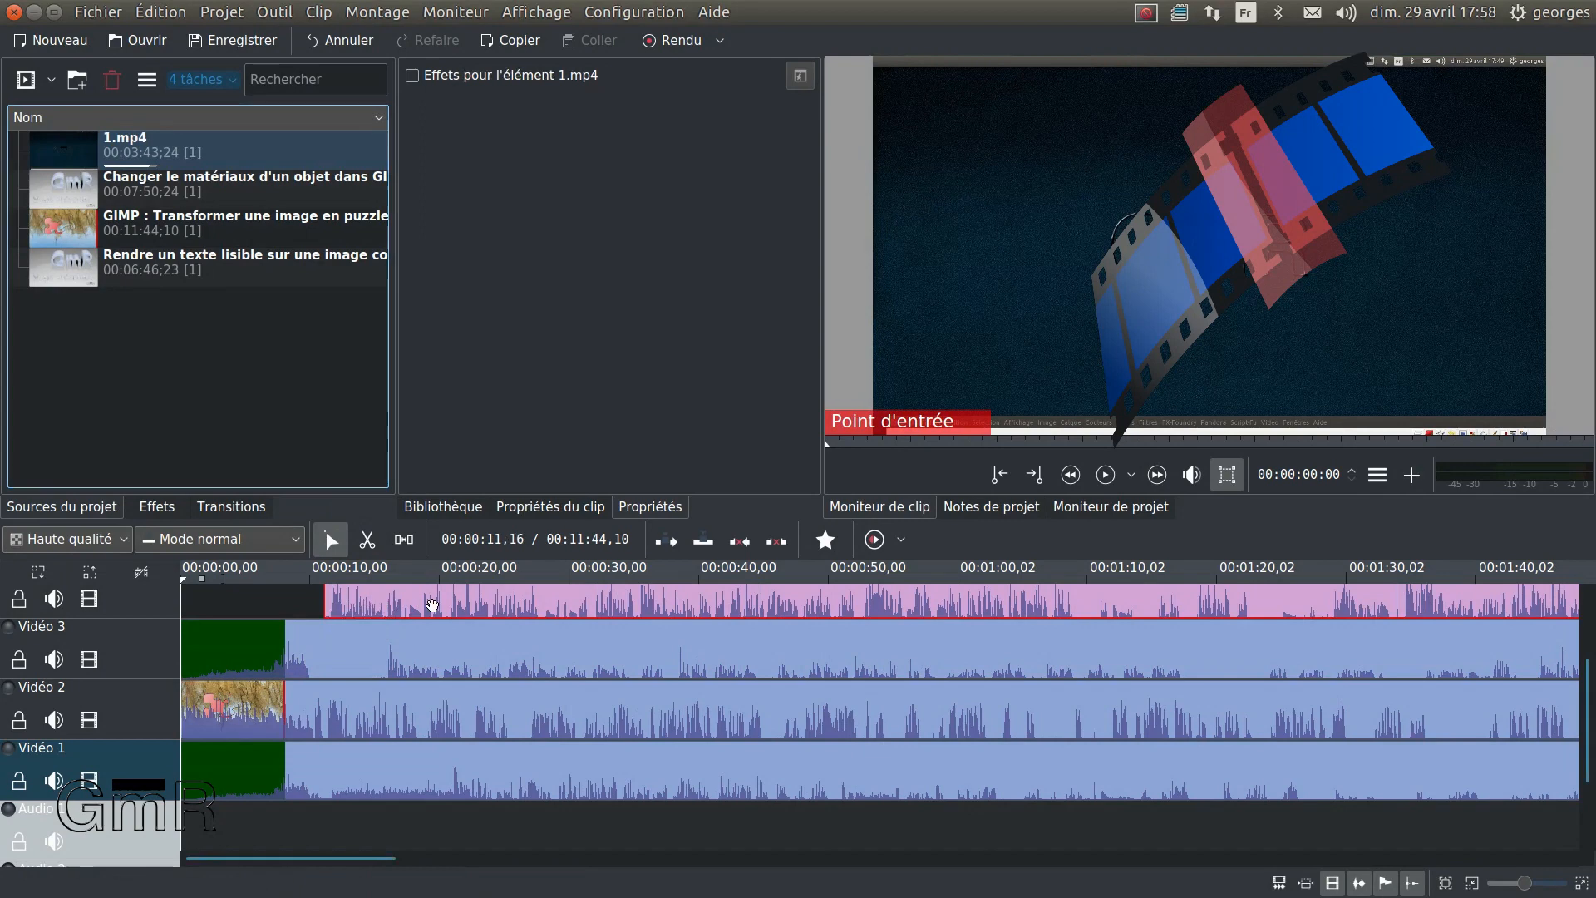
pyautogui.moveTo(327, 605); pyautogui.dragTo(184, 604)
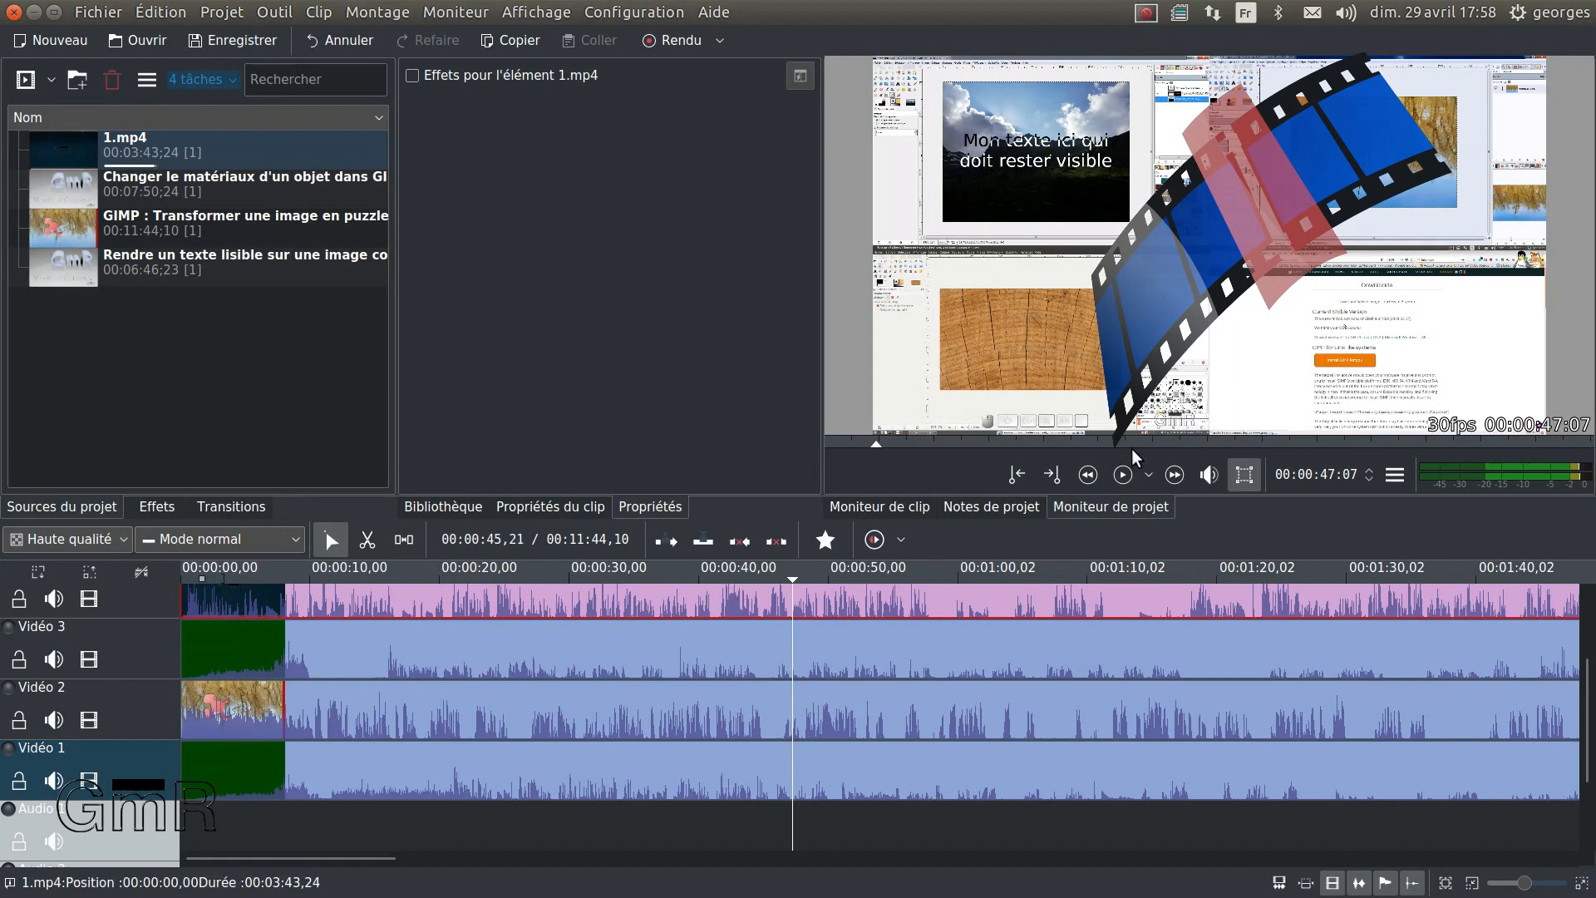
# - Try to show the clip monitor, and select the clip on Vidéo 3 followed by the one on Vidéo 2
pyautogui.click(881, 506)
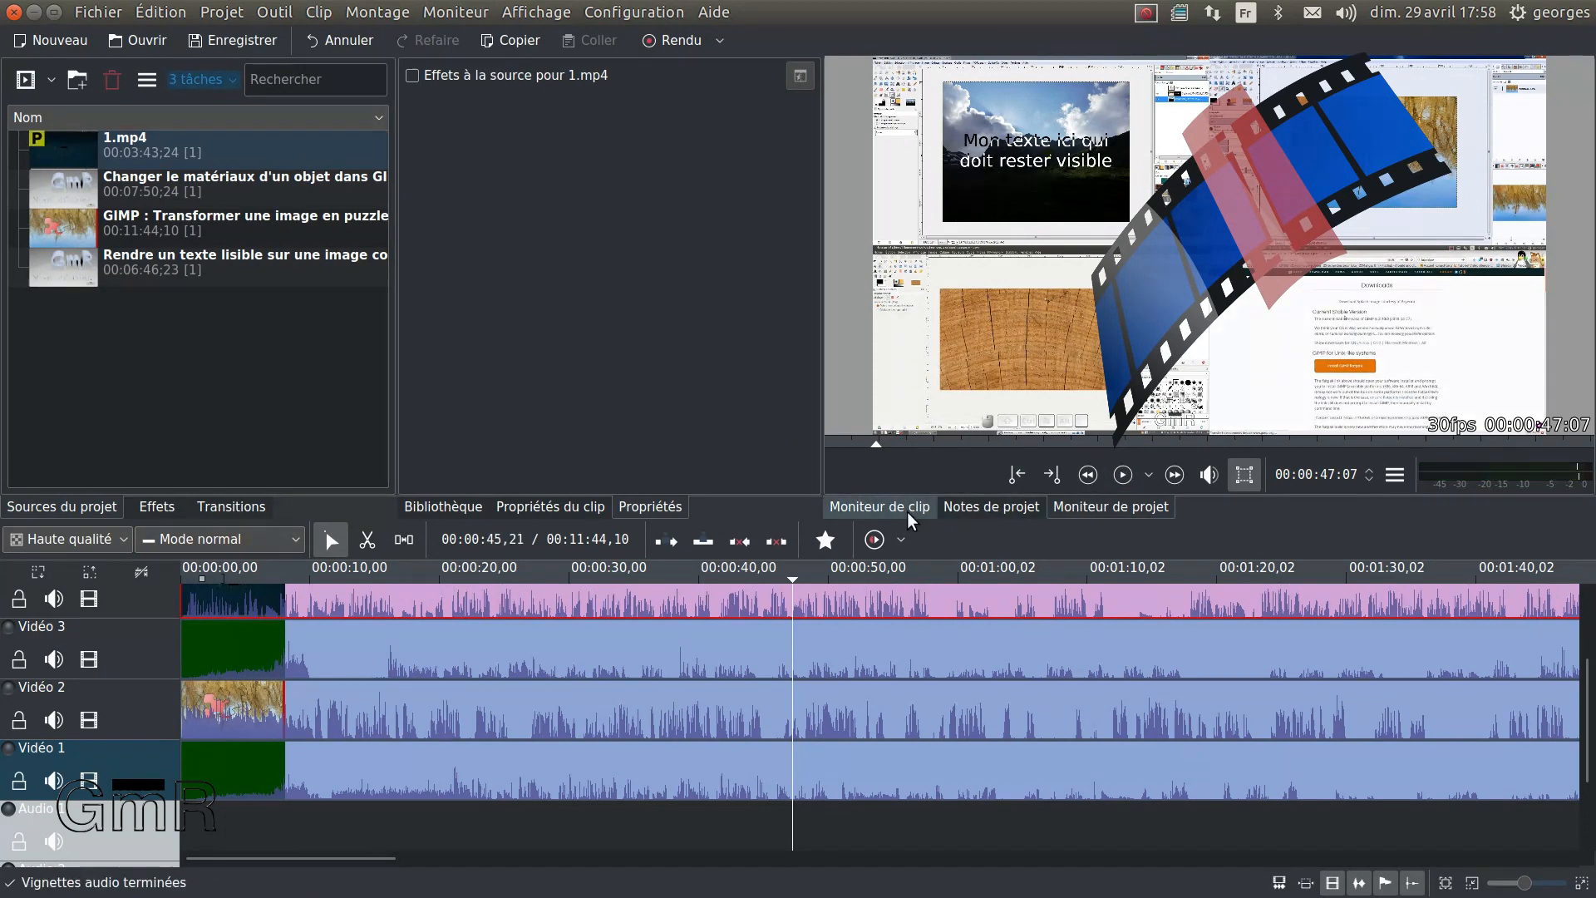
pyautogui.click(685, 662)
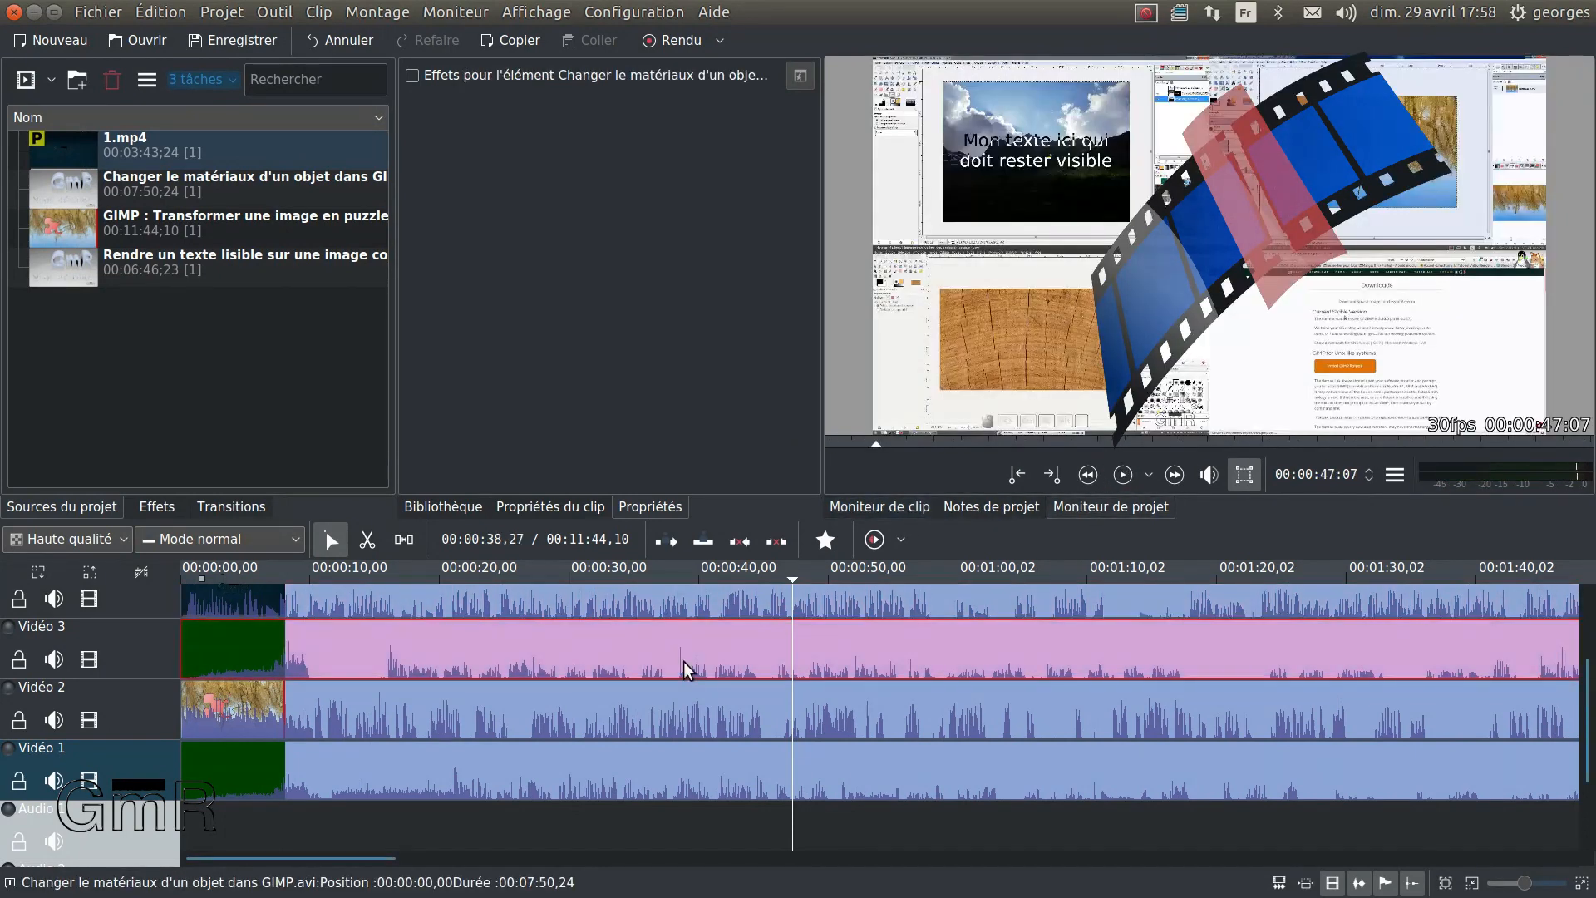
pyautogui.click(682, 729)
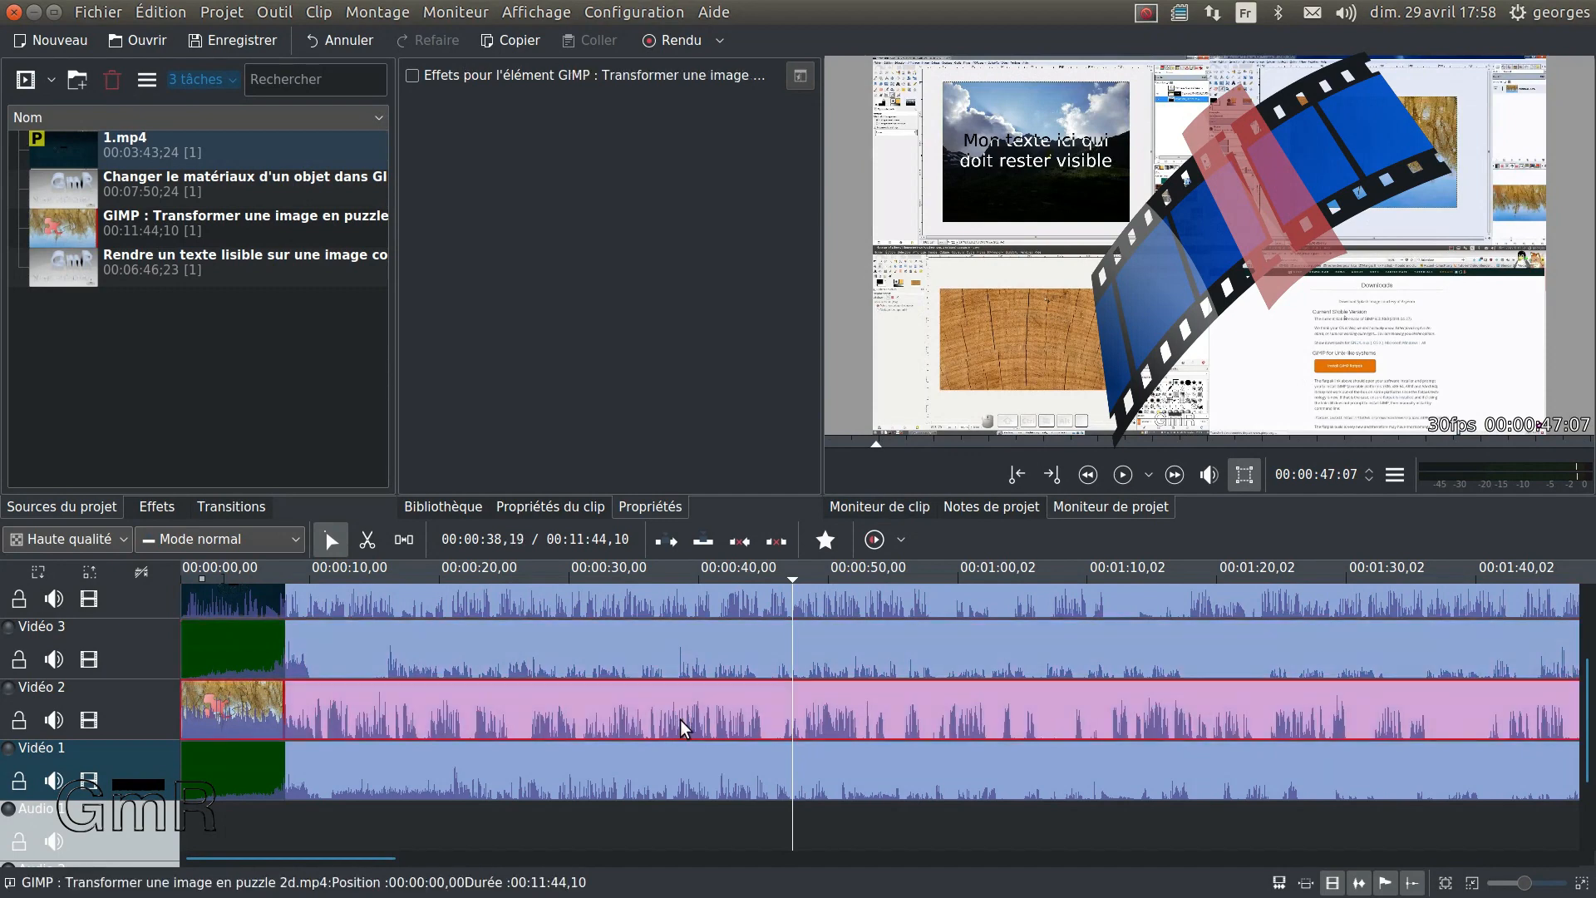
# - Show the clip monitor, look through its options, and return to the project monitor
pyautogui.click(876, 508)
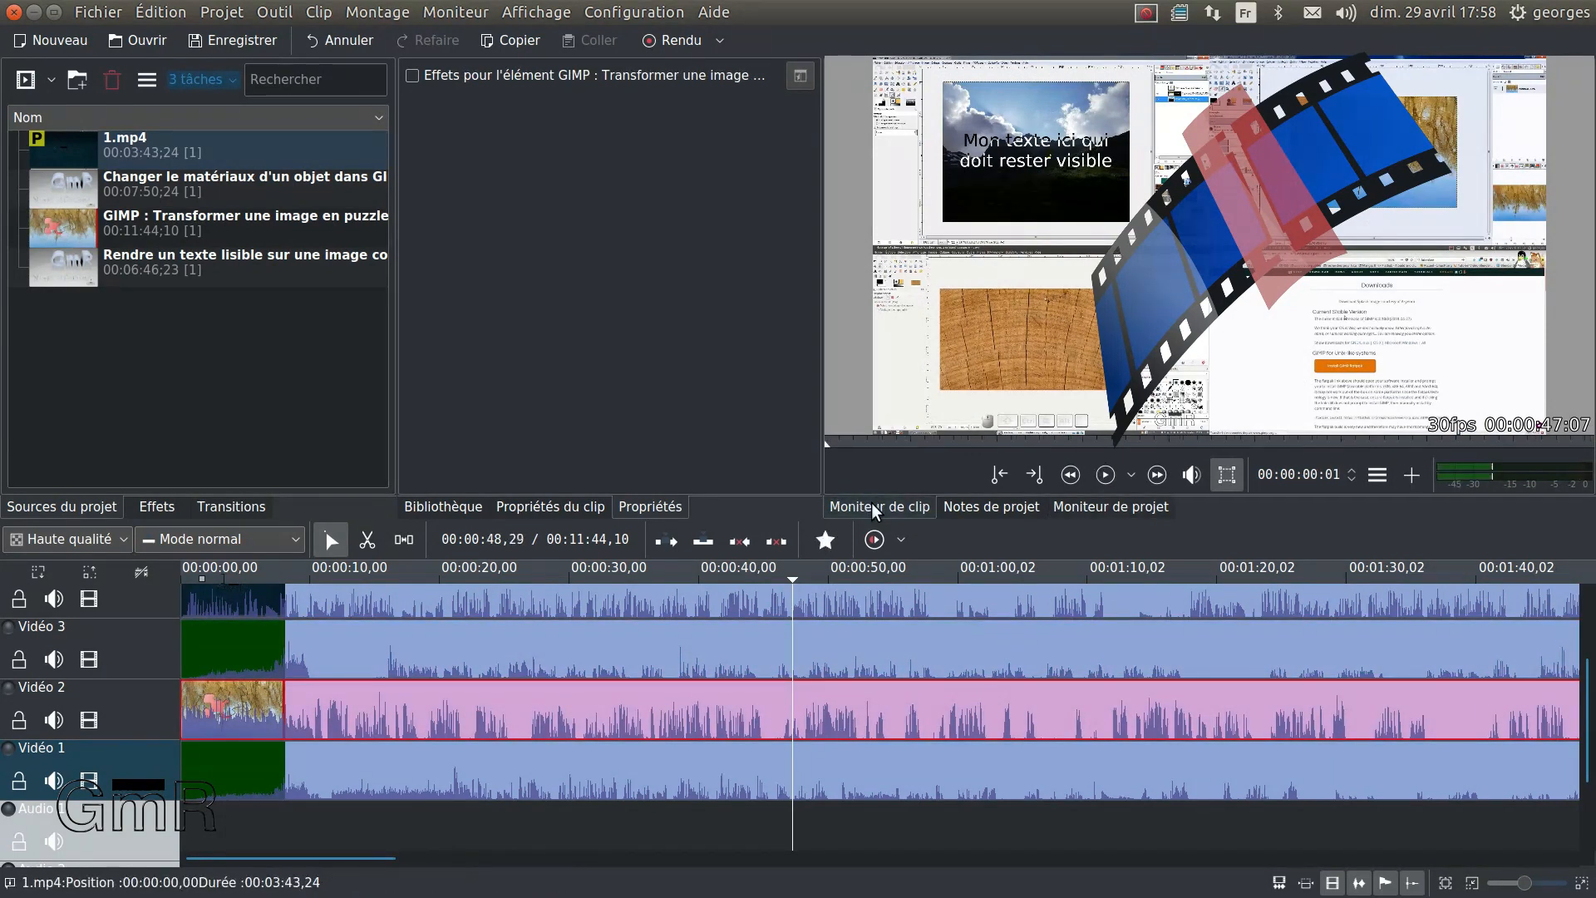
pyautogui.click(1385, 475)
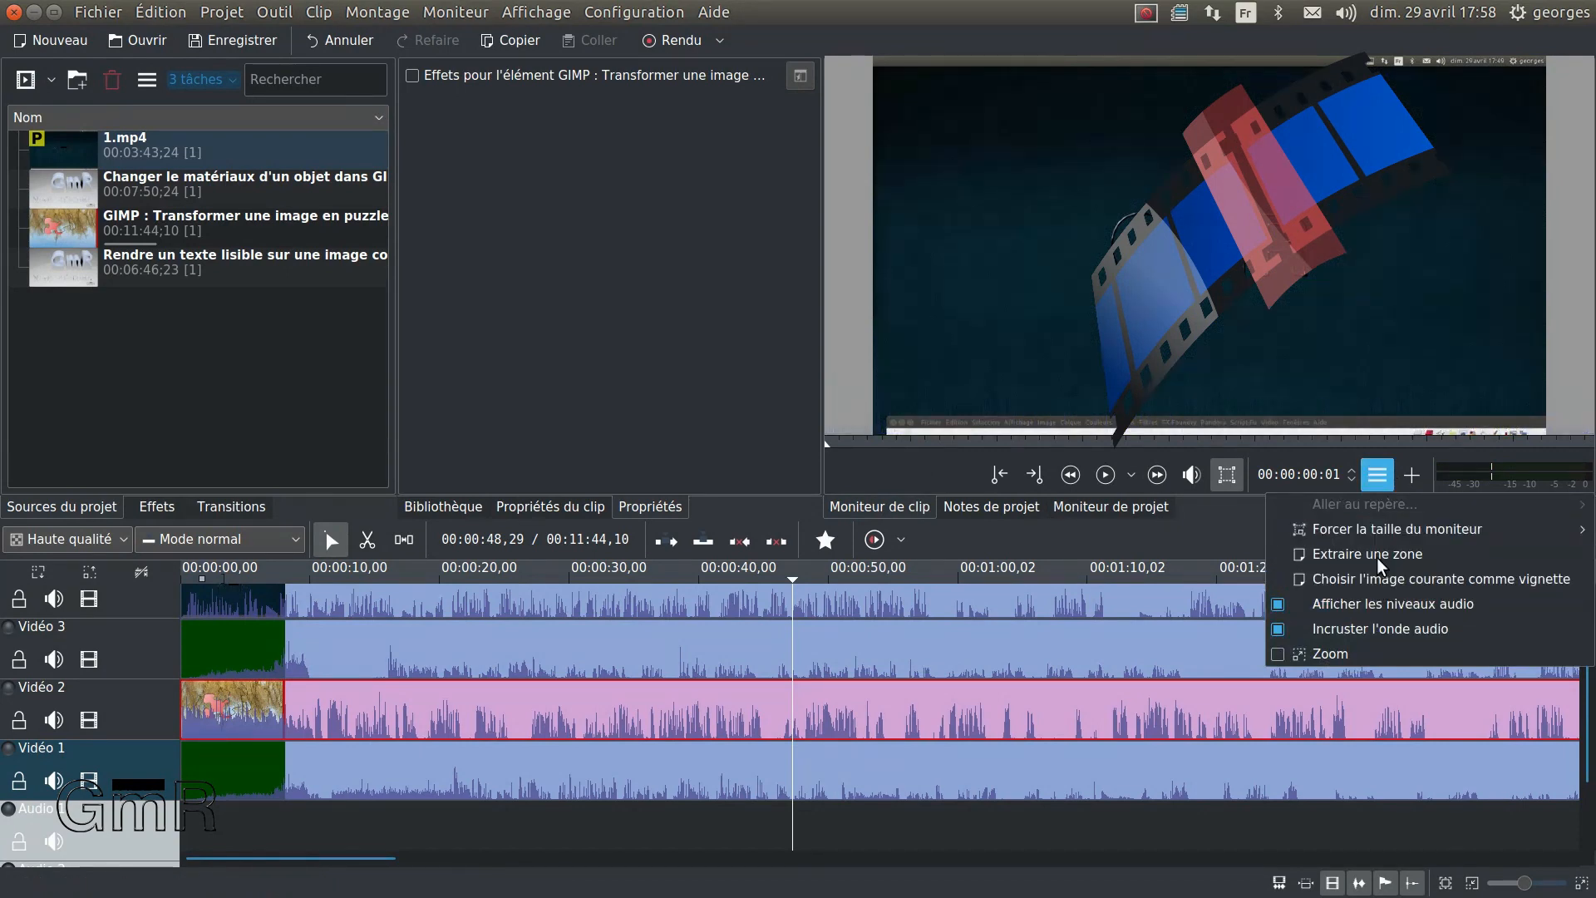
pyautogui.click(726, 390)
pyautogui.click(1098, 508)
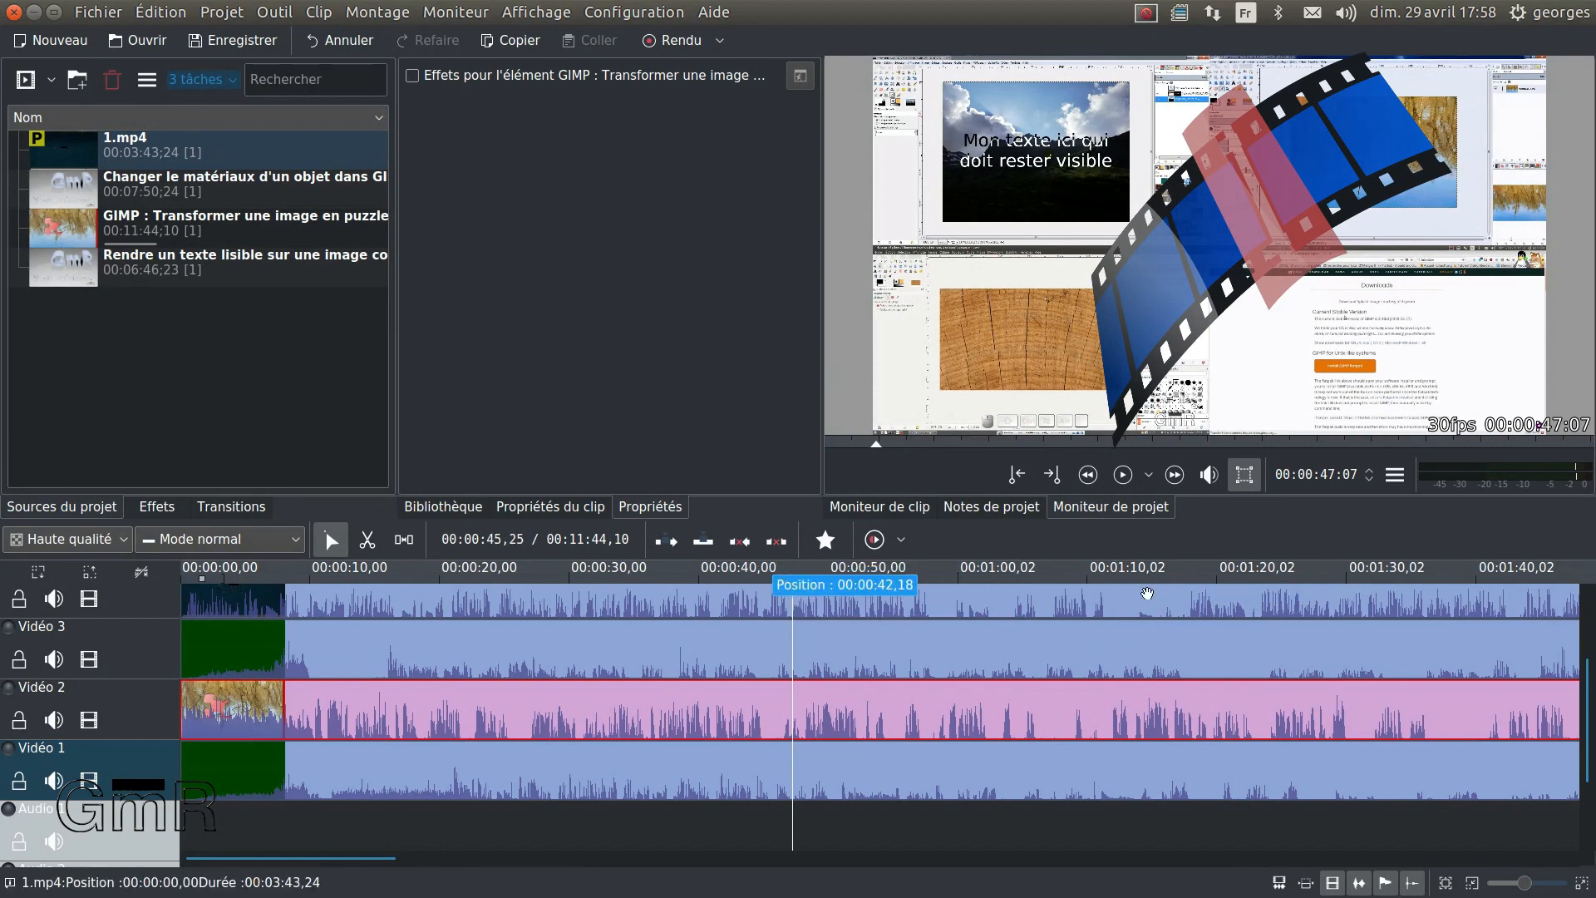
# - Bring the upper video tracks into view and play the project in the multitrack project monitor
pyautogui.moveTo(1588, 683)
pyautogui.mouseDown()
pyautogui.moveTo(1587, 631)
pyautogui.moveTo(1584, 669)
pyautogui.mouseUp()
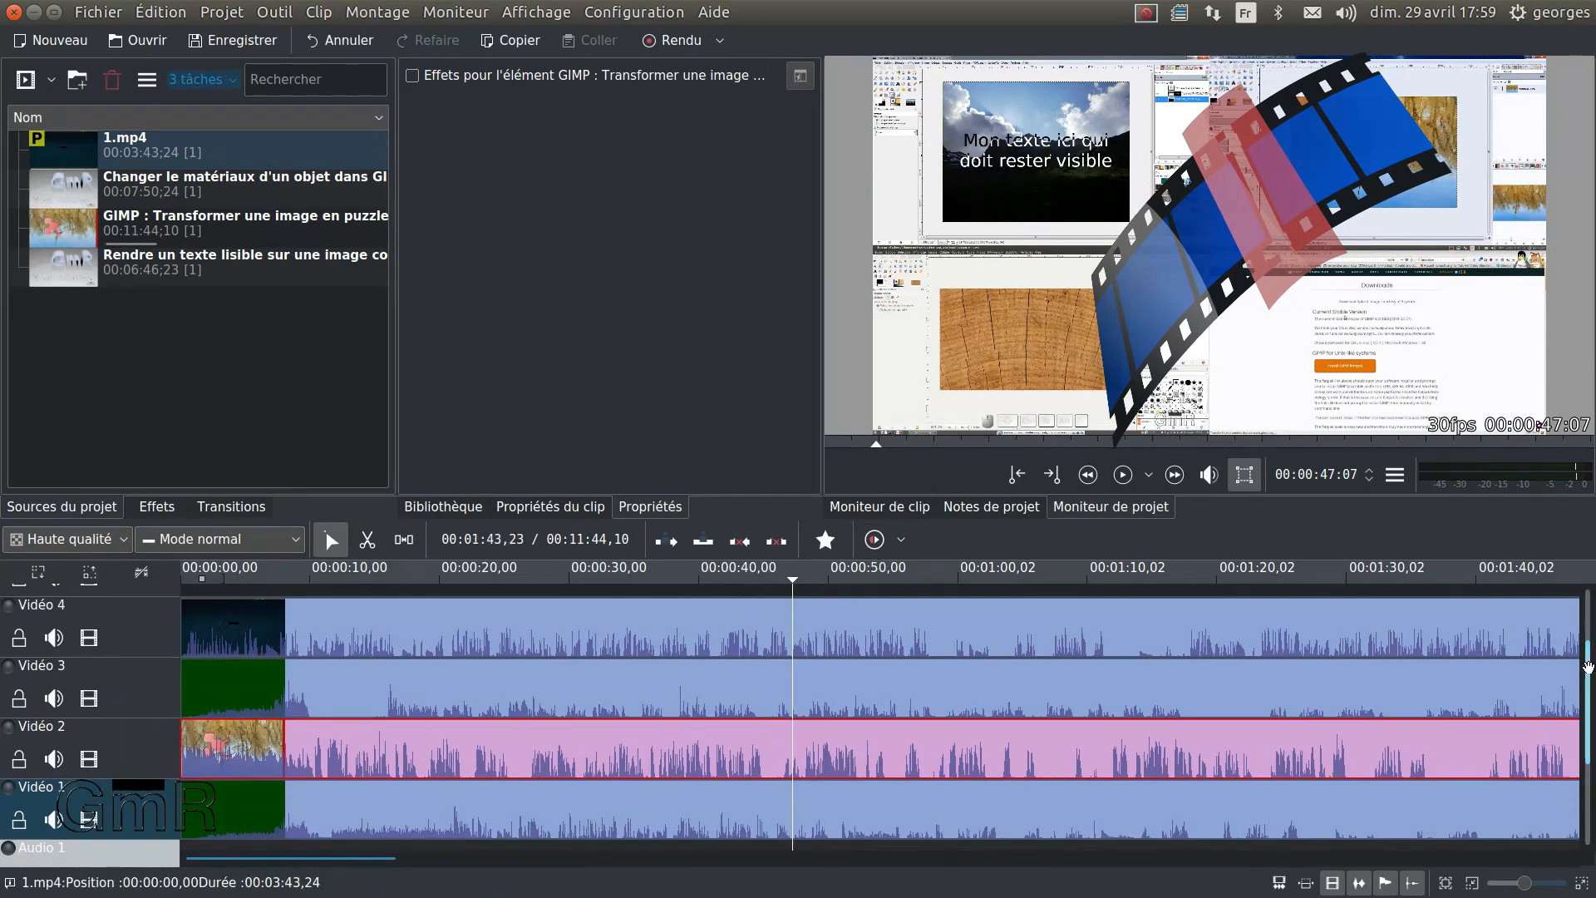
pyautogui.scroll(1, 1588, 667)
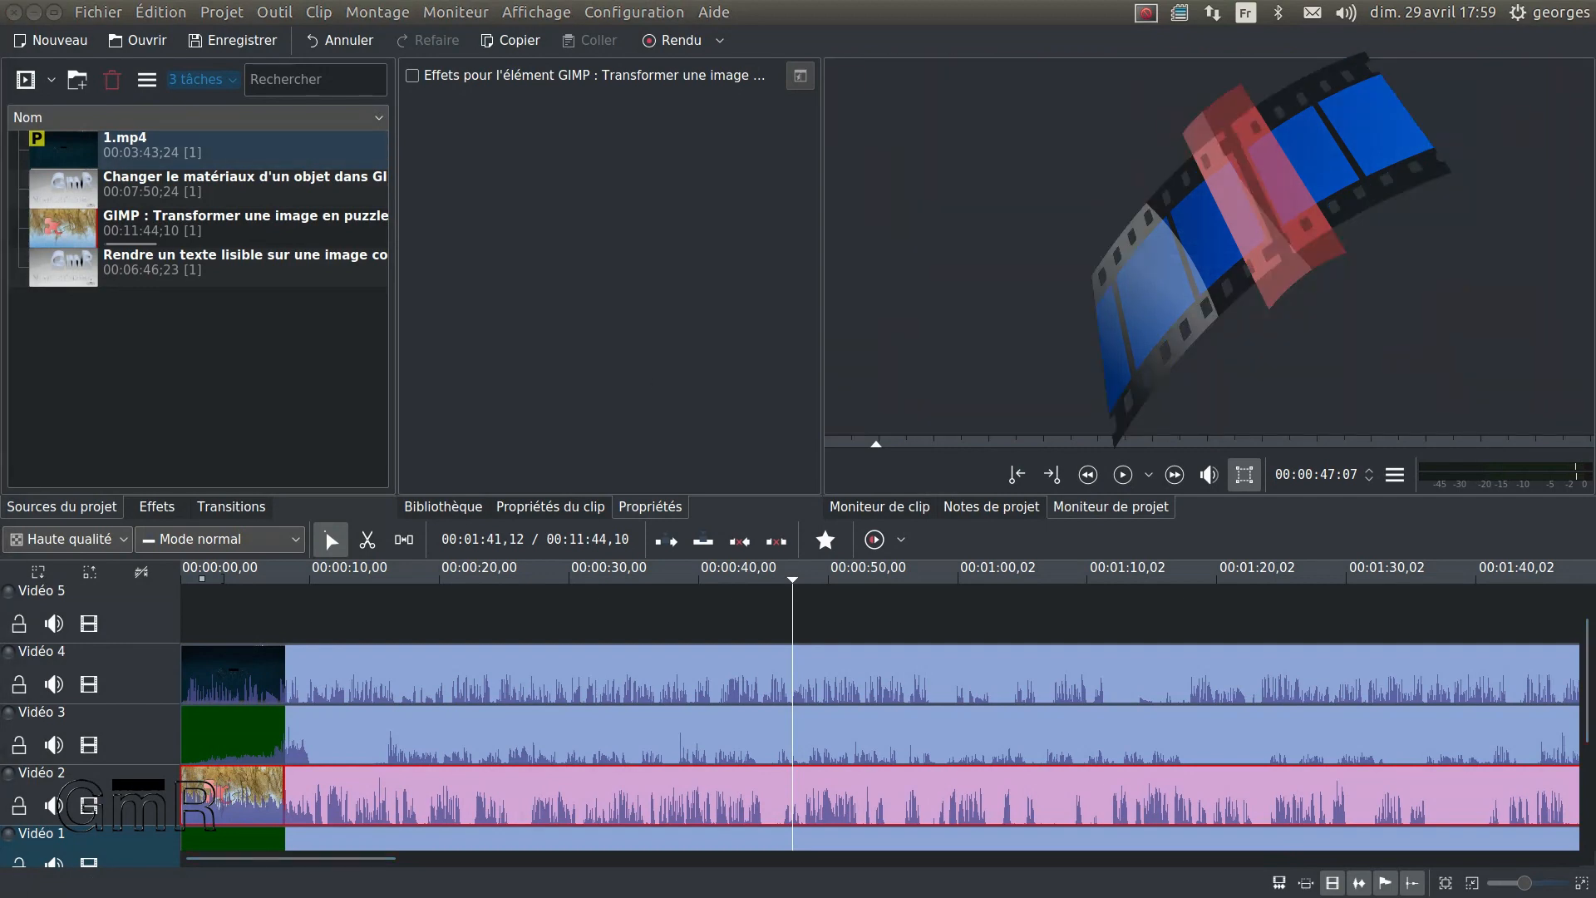
pyautogui.click(1123, 474)
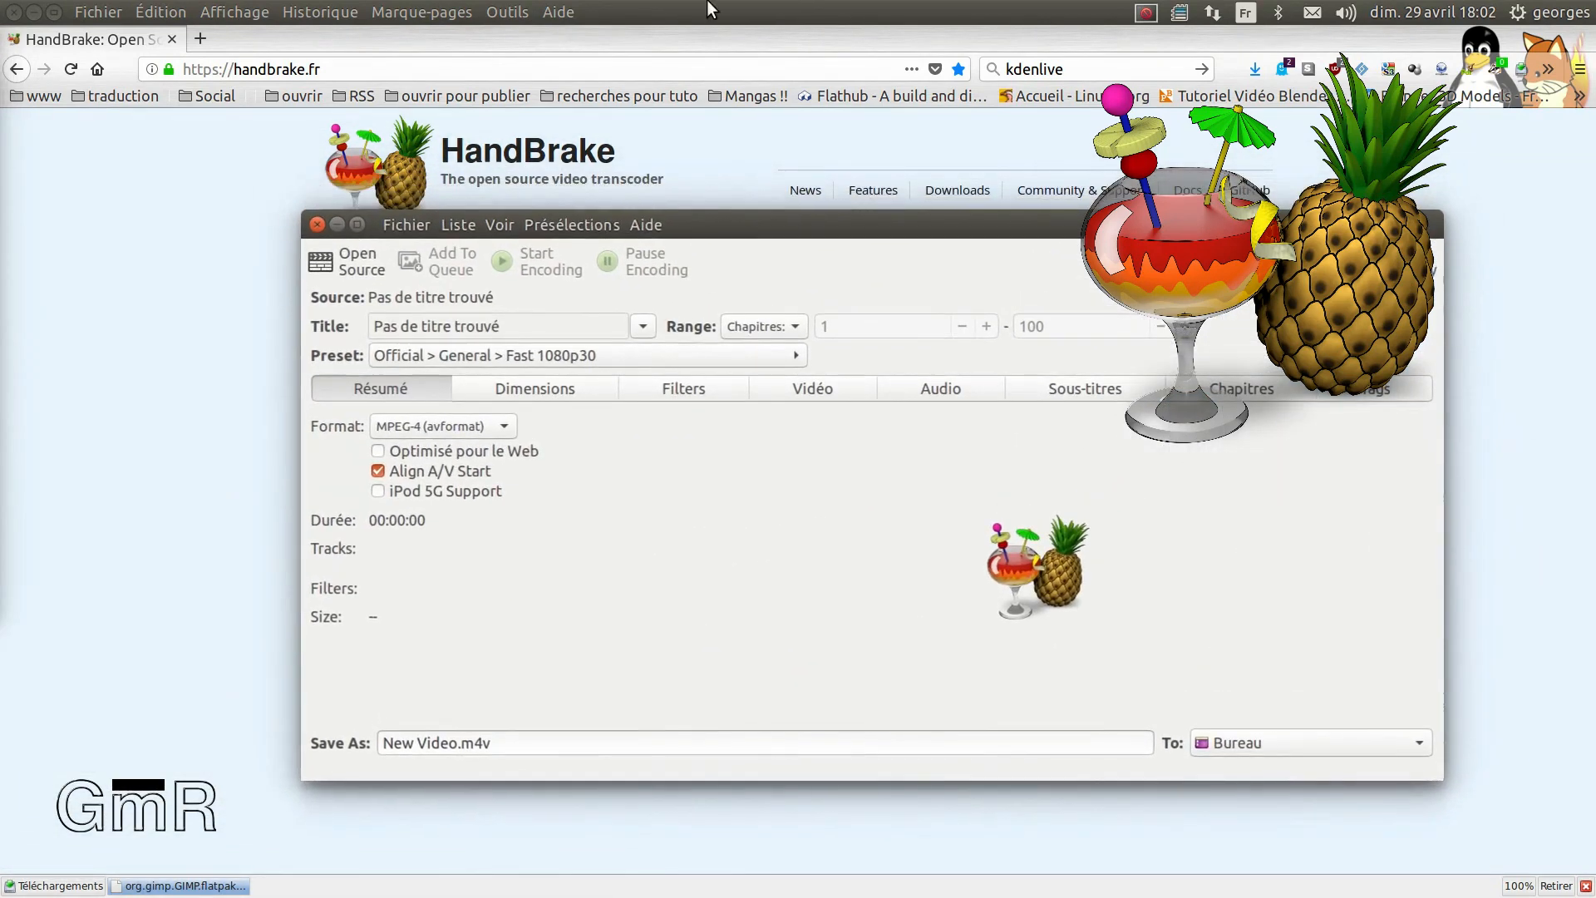
# - Close the browser window showing the HandBrake website and switch to a maximized HandBrake window
pyautogui.click(13, 12)
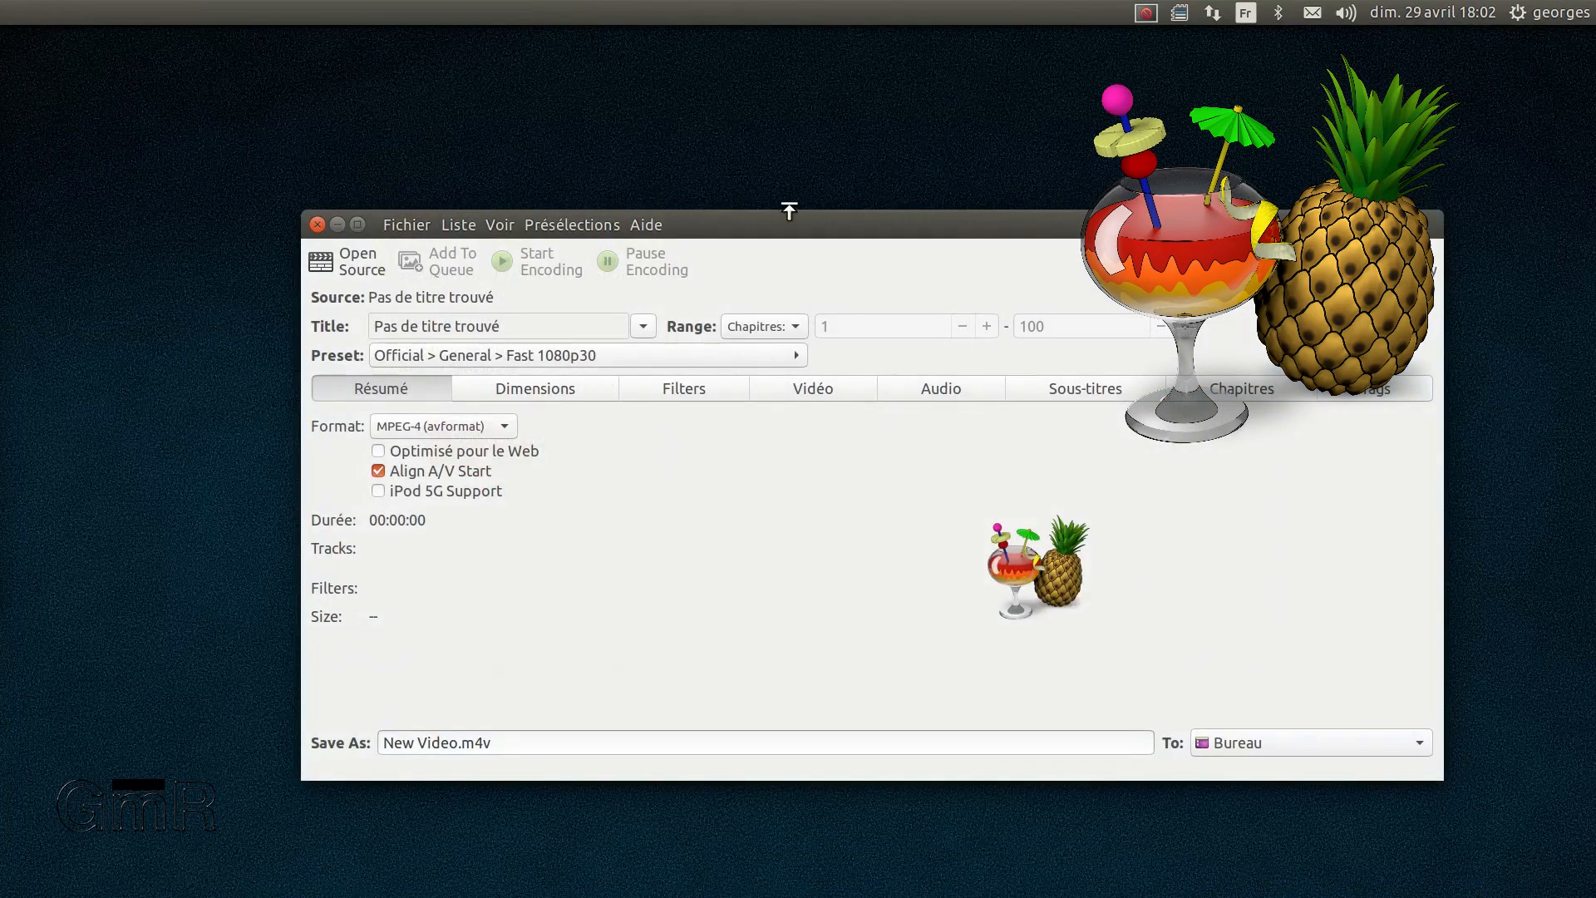
pyautogui.doubleClick(805, 219)
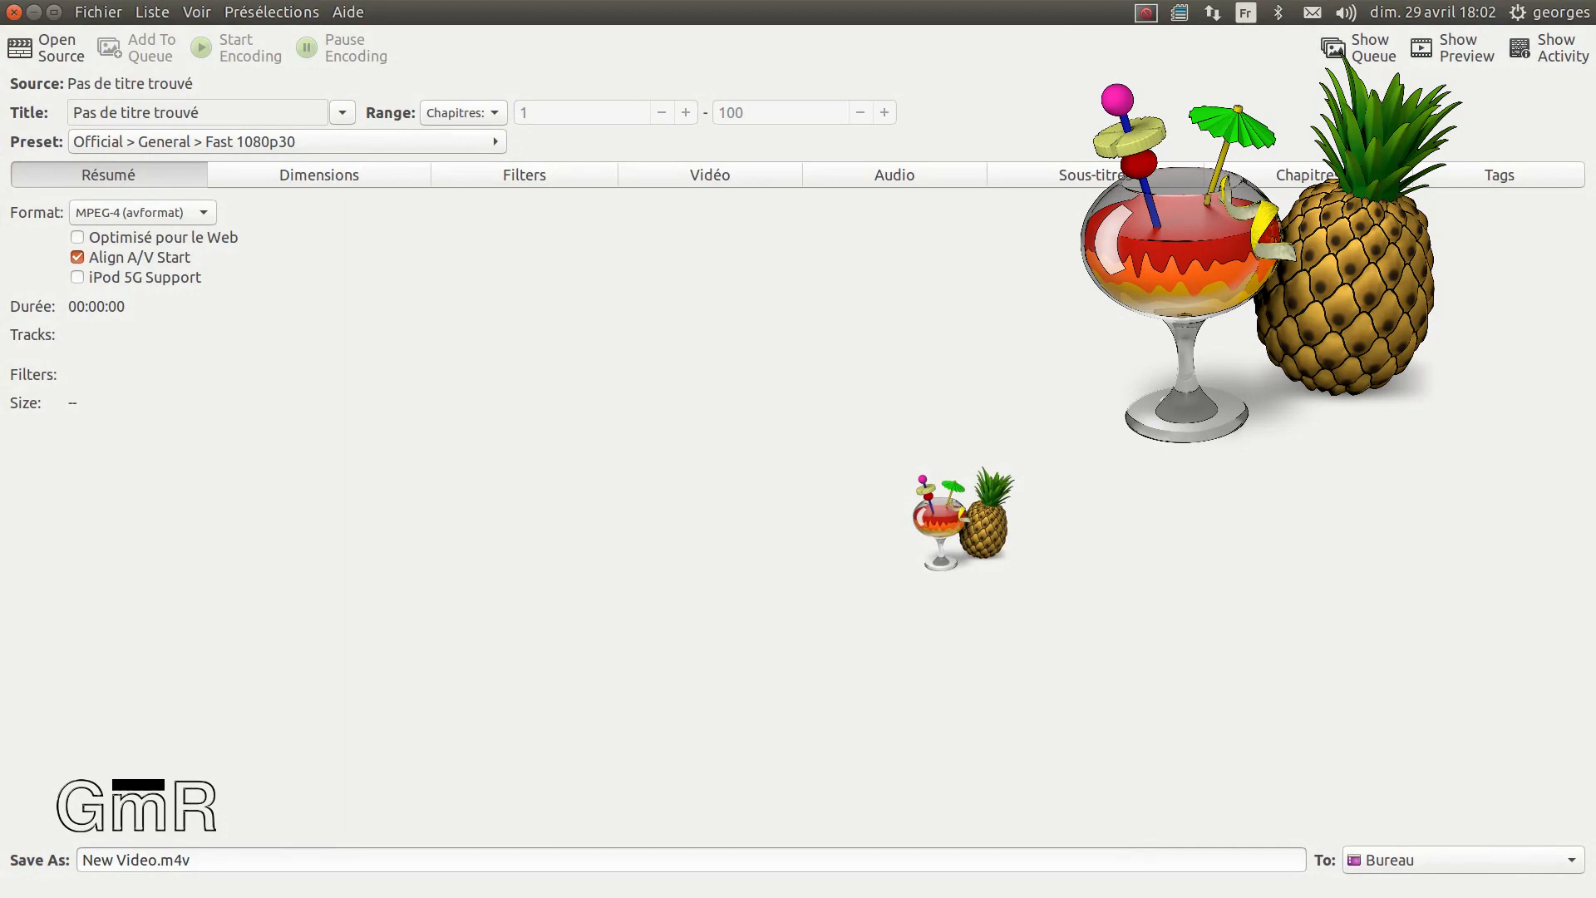
# - Browse the preset list, set the encoding preset to Matroska H.265 MKV 1080p30, and dismiss the list
pyautogui.moveTo(0, 367); pyautogui.dragTo(956, 173)
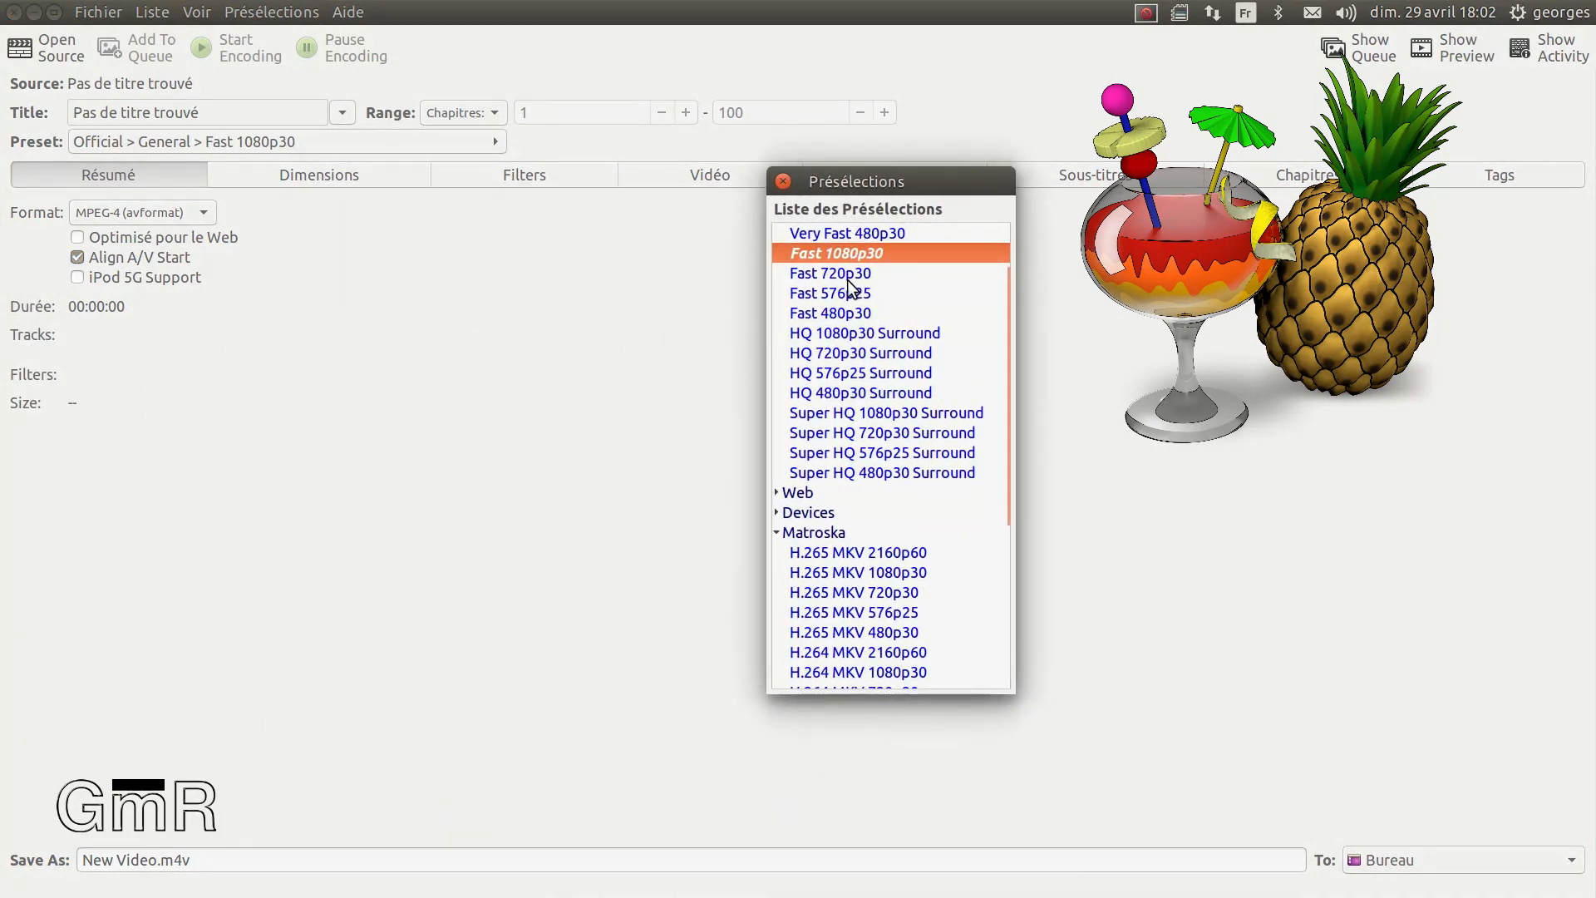
pyautogui.scroll(2, 830, 309)
pyautogui.scroll(-4, 823, 382)
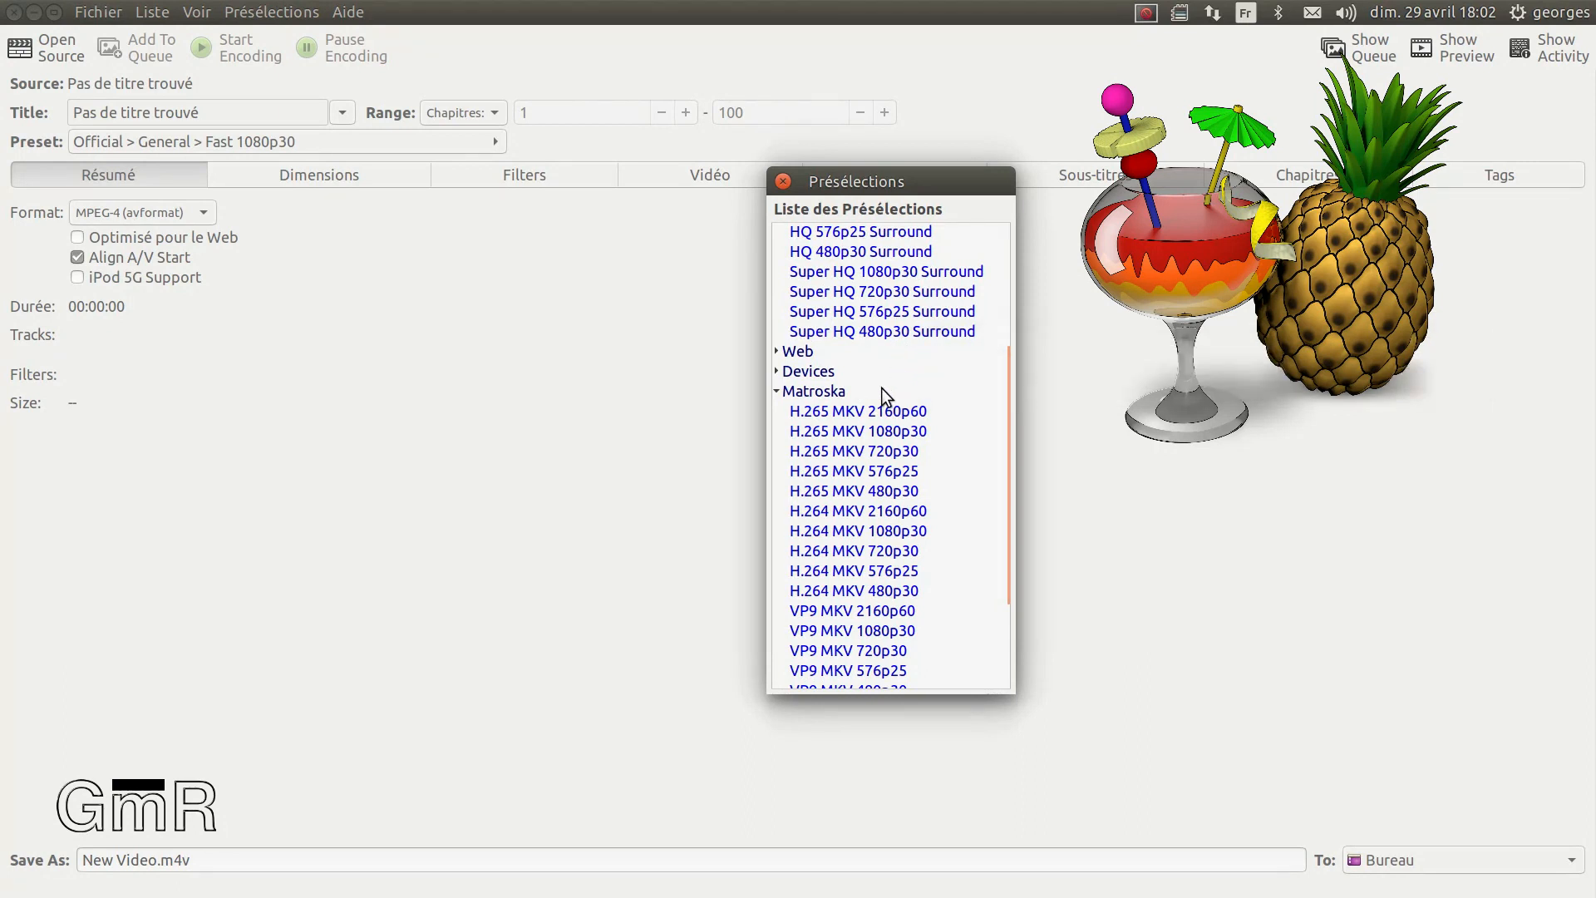
pyautogui.scroll(-2, 879, 388)
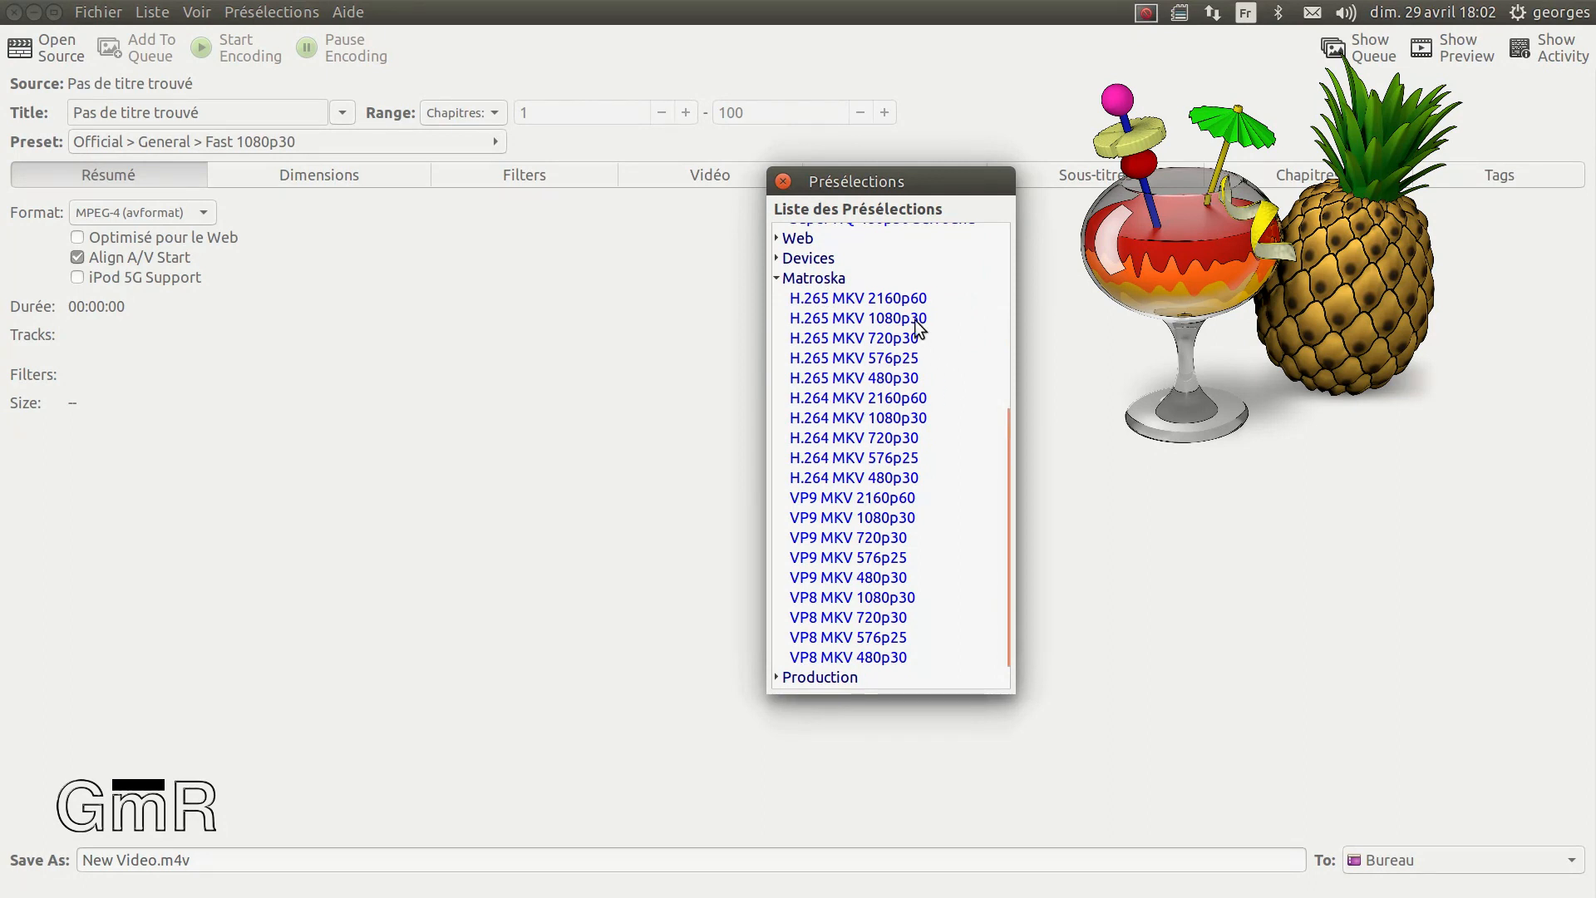
pyautogui.click(869, 311)
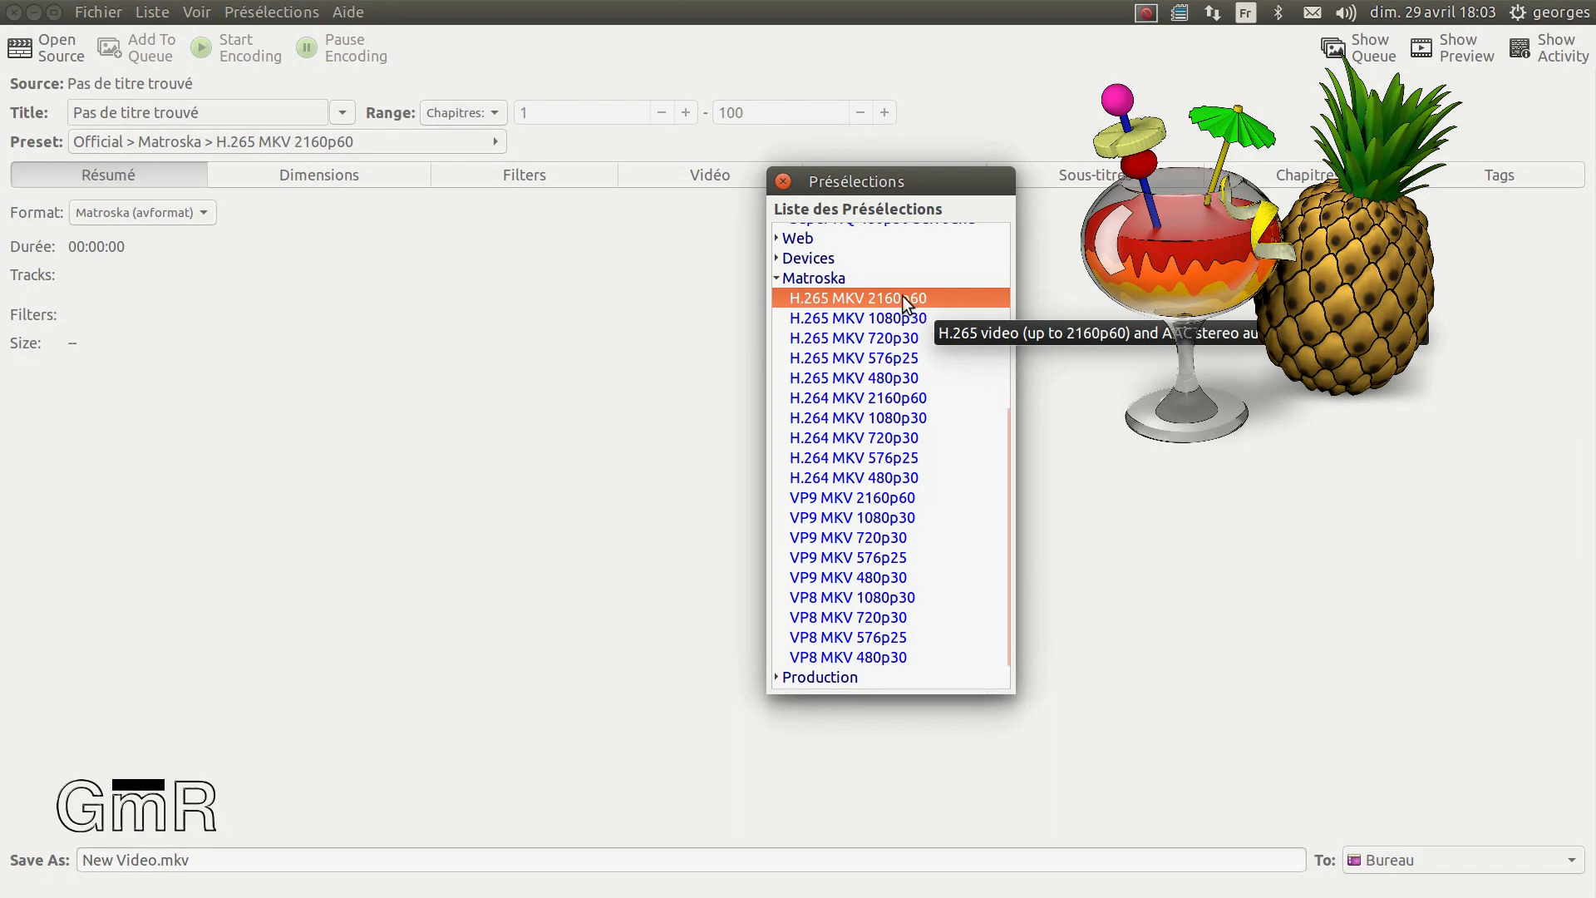
pyautogui.click(847, 317)
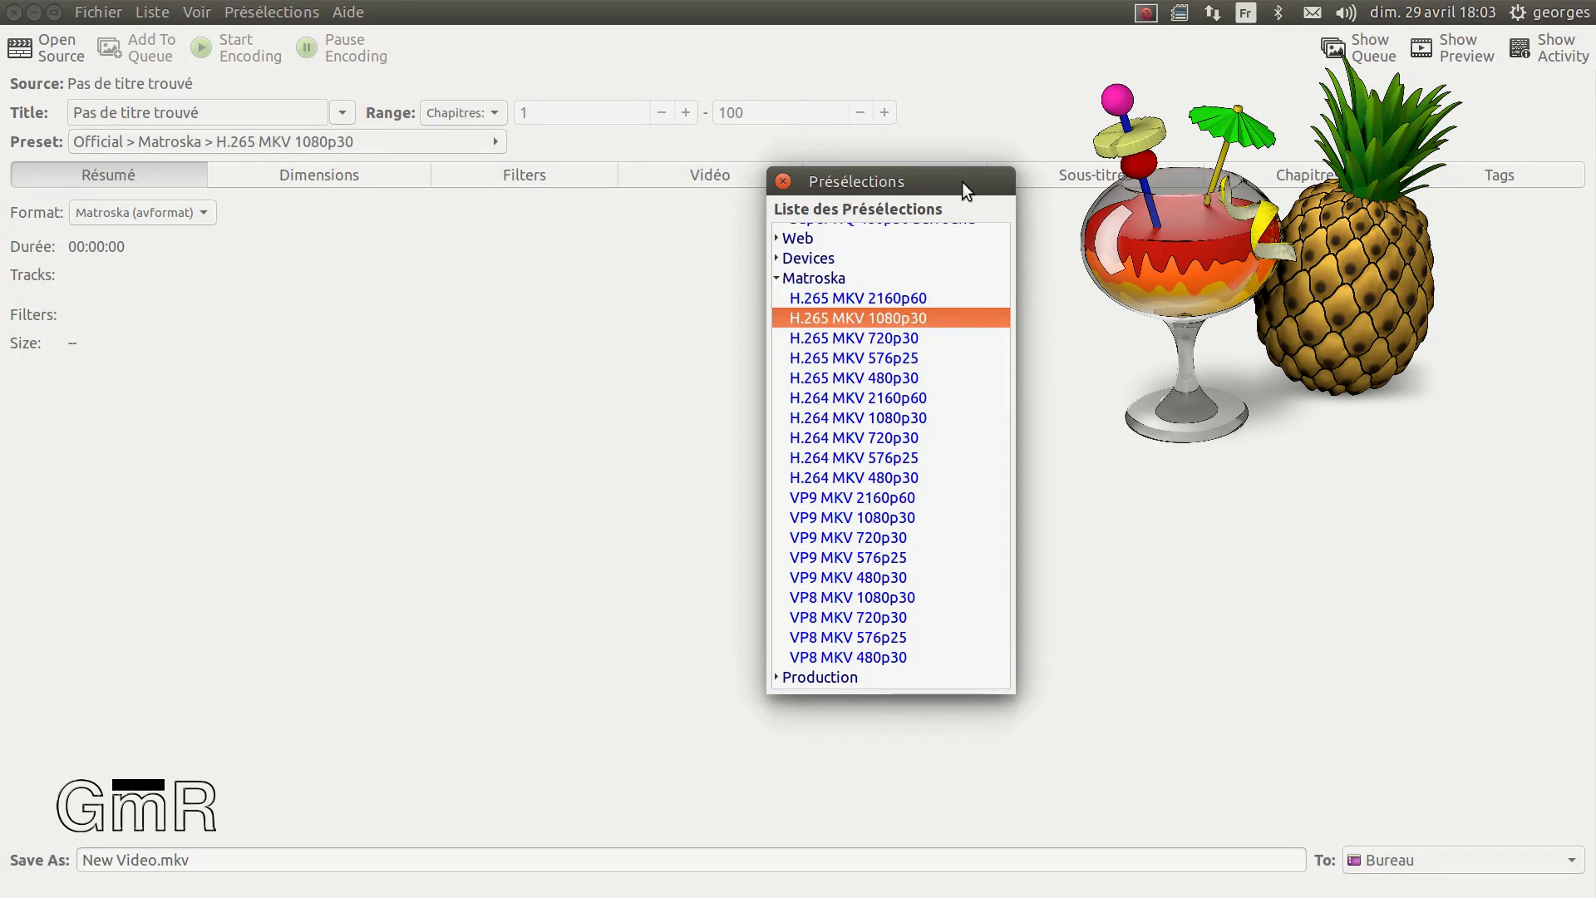
pyautogui.moveTo(906, 181); pyautogui.dragTo(959, 270)
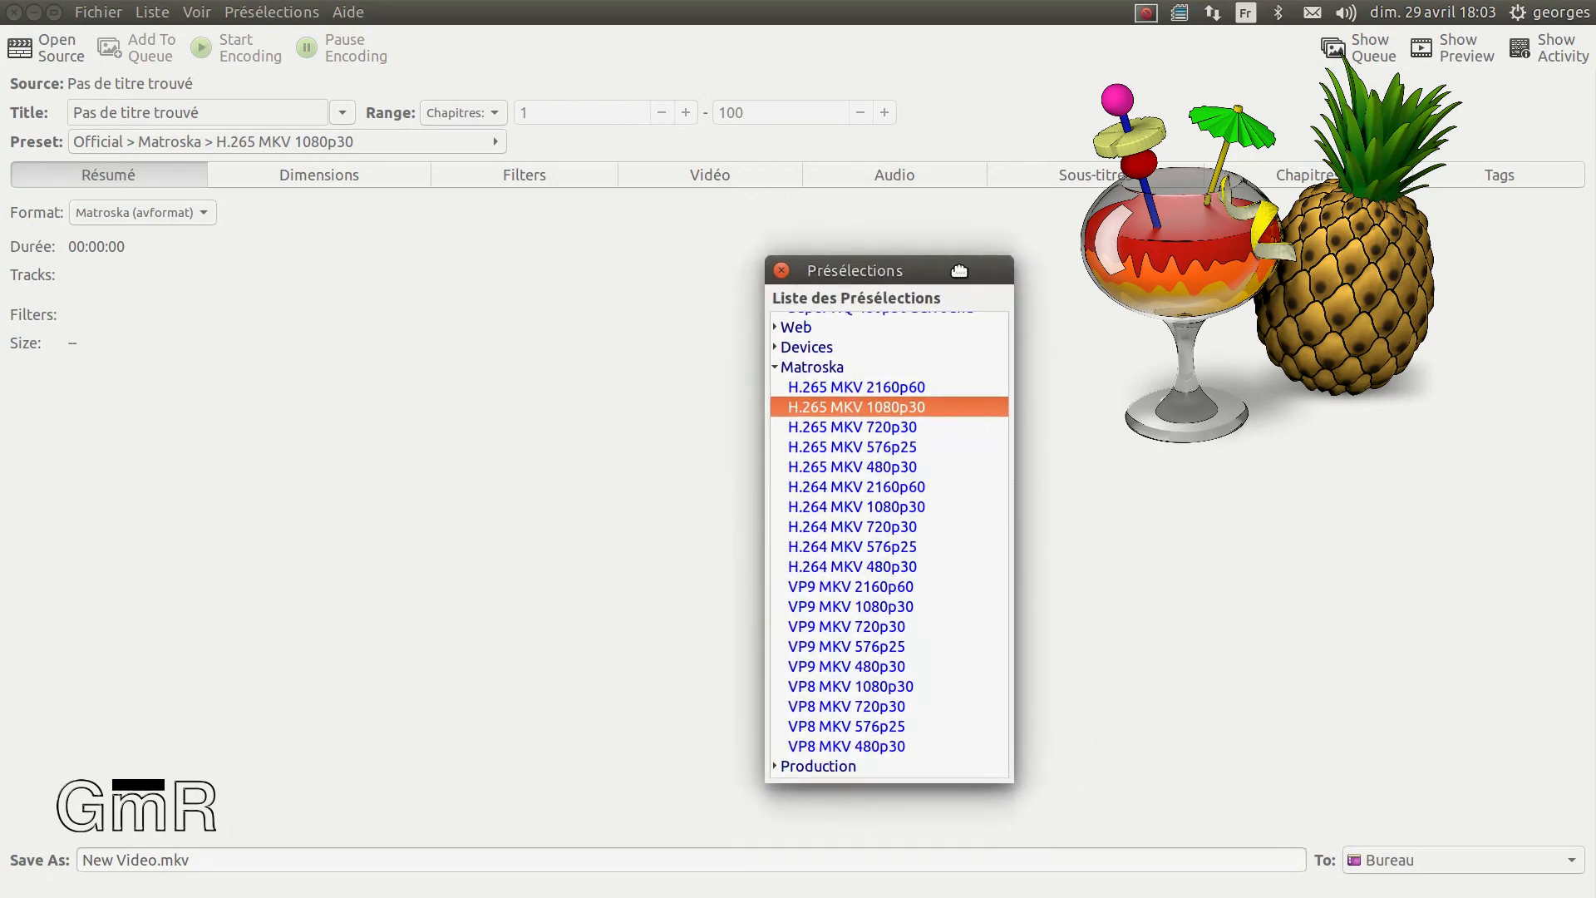
pyautogui.moveTo(960, 271); pyautogui.dragTo(940, 265)
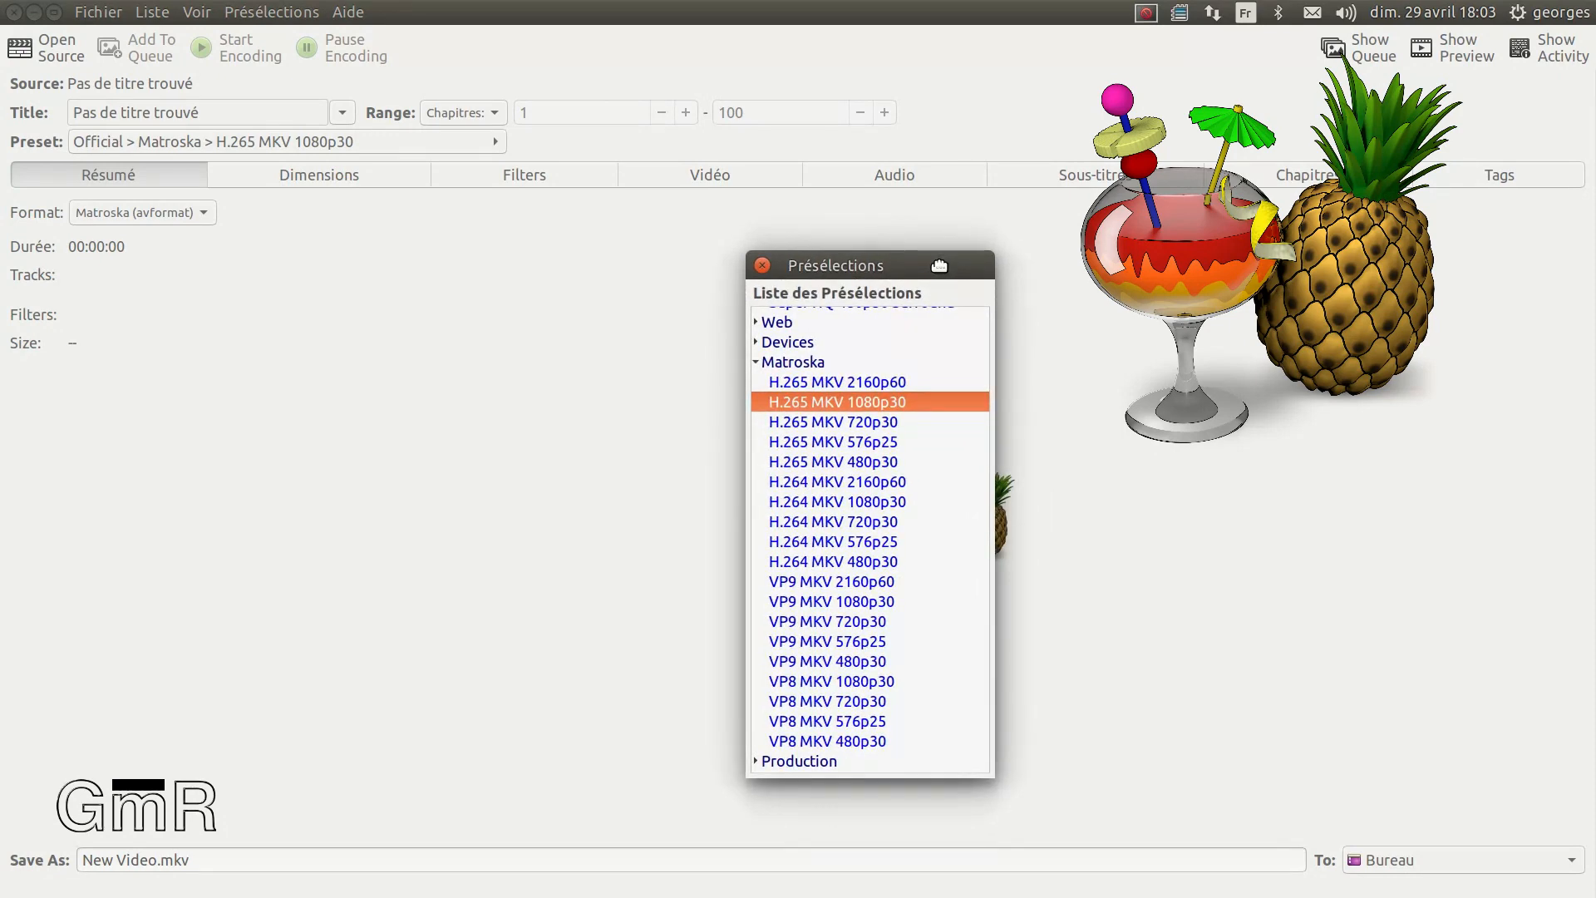
pyautogui.moveTo(941, 266); pyautogui.dragTo(0, 346)
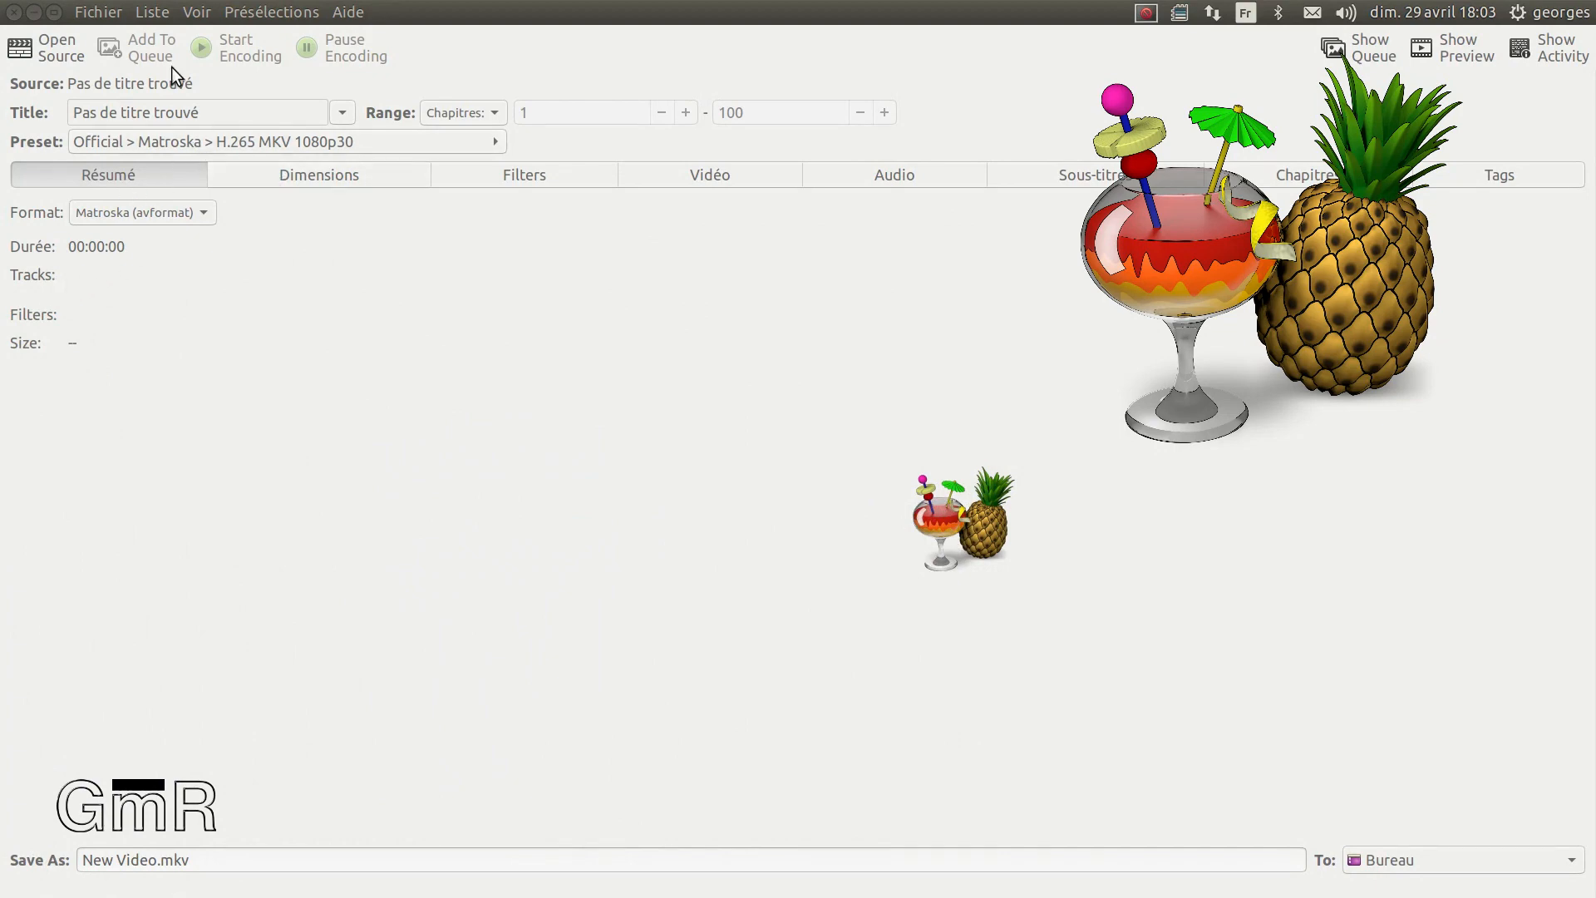
# - Load Kdenlive chromakey.m4v from the Bureau folder as the source and add it to the encoding queue
pyautogui.click(47, 48)
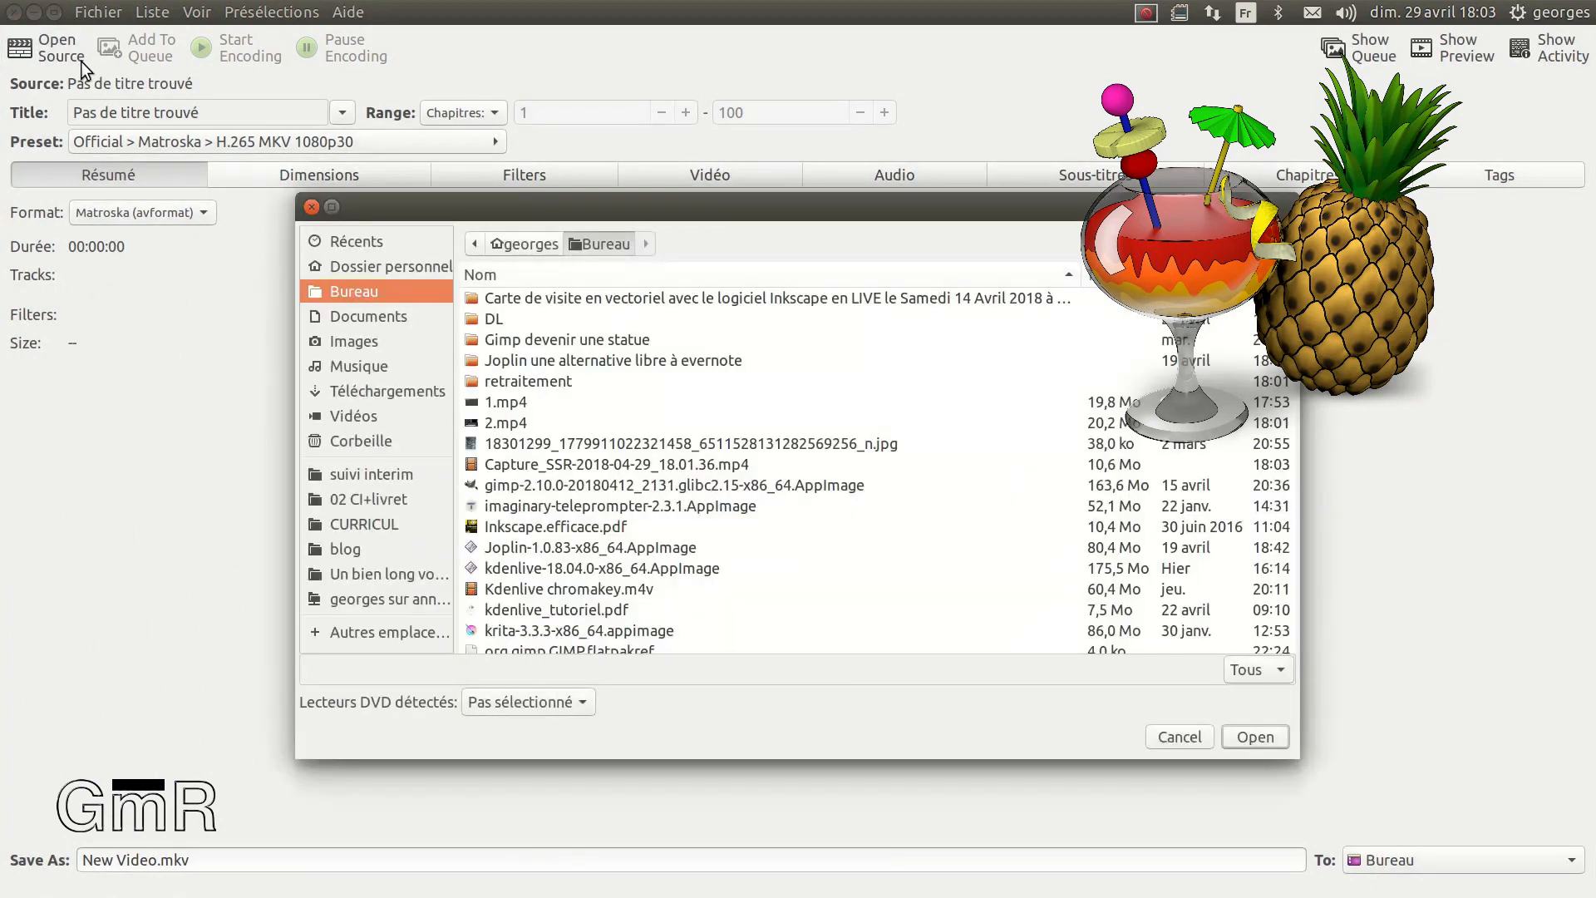
pyautogui.click(582, 592)
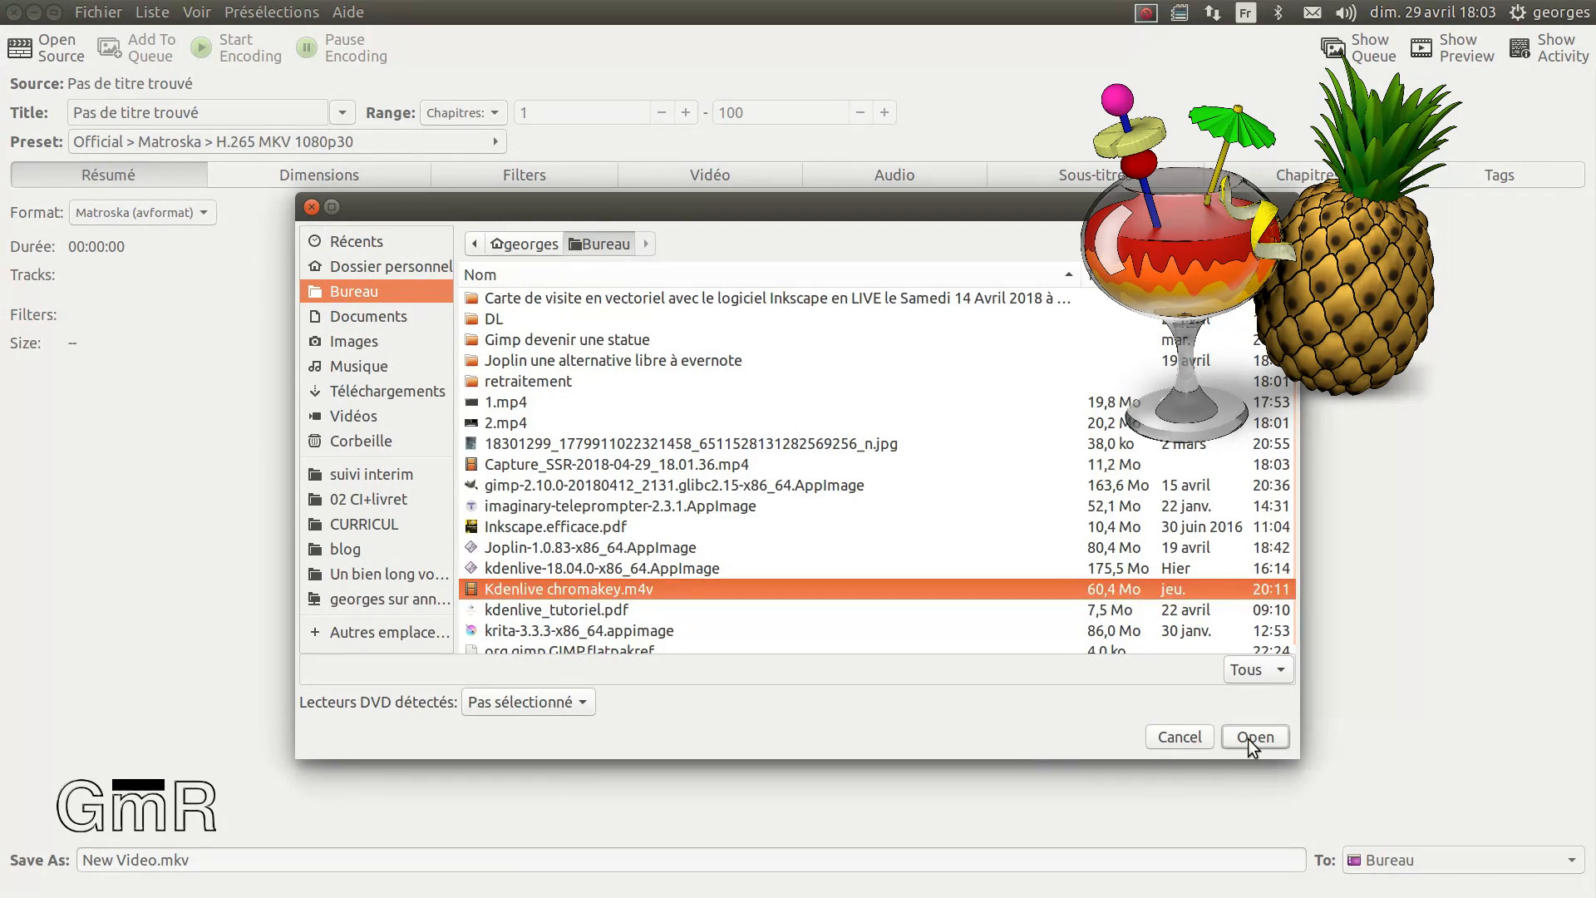
pyautogui.click(1248, 739)
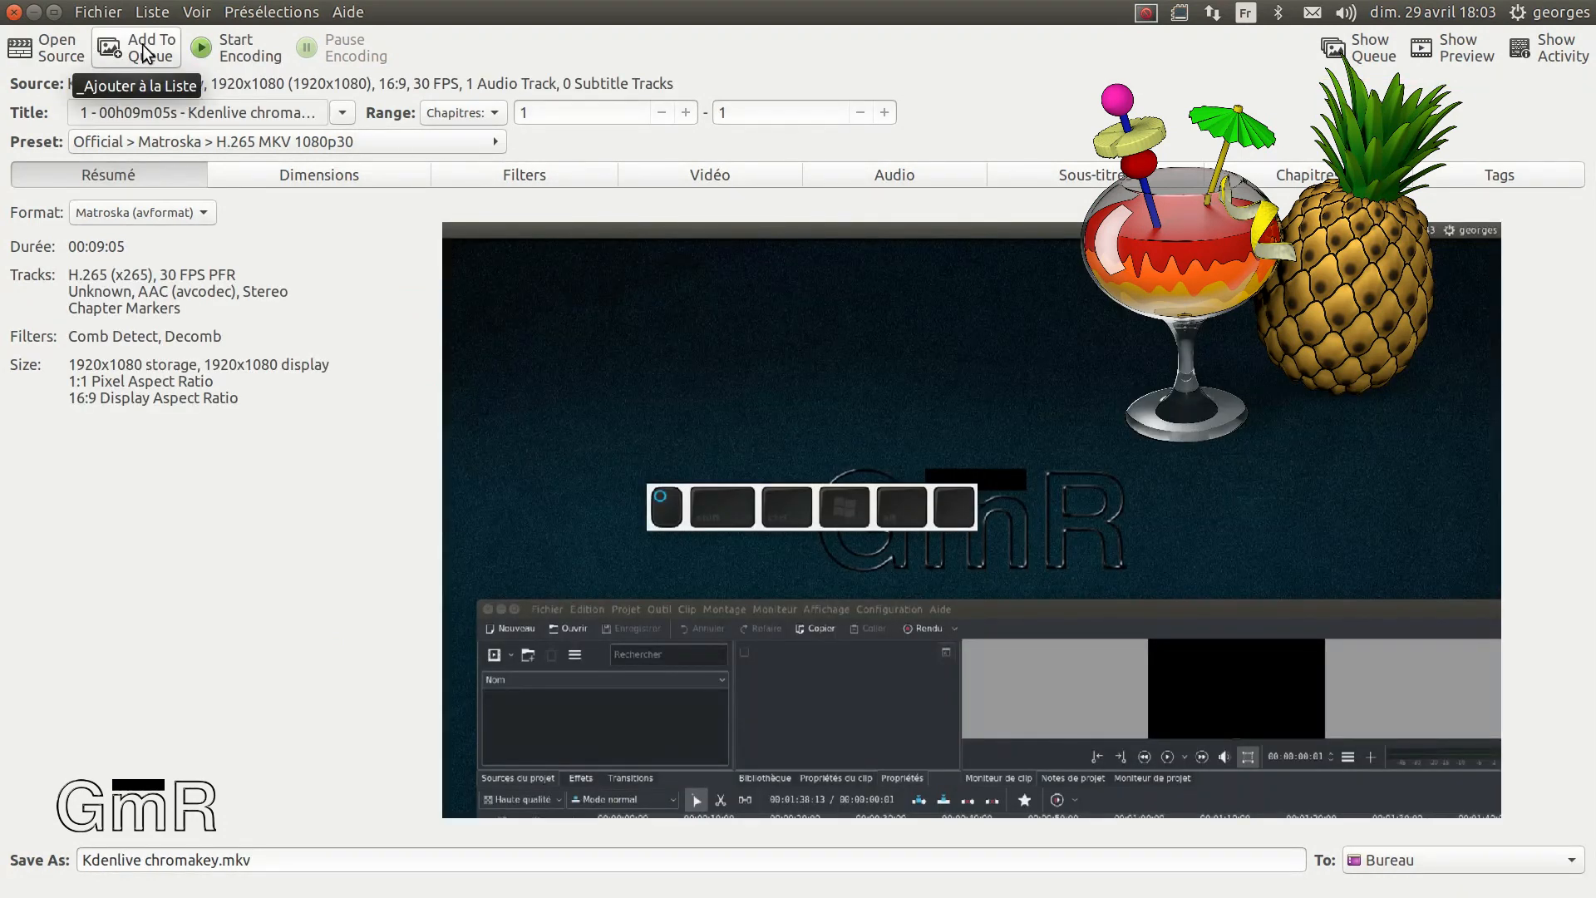
pyautogui.click(146, 55)
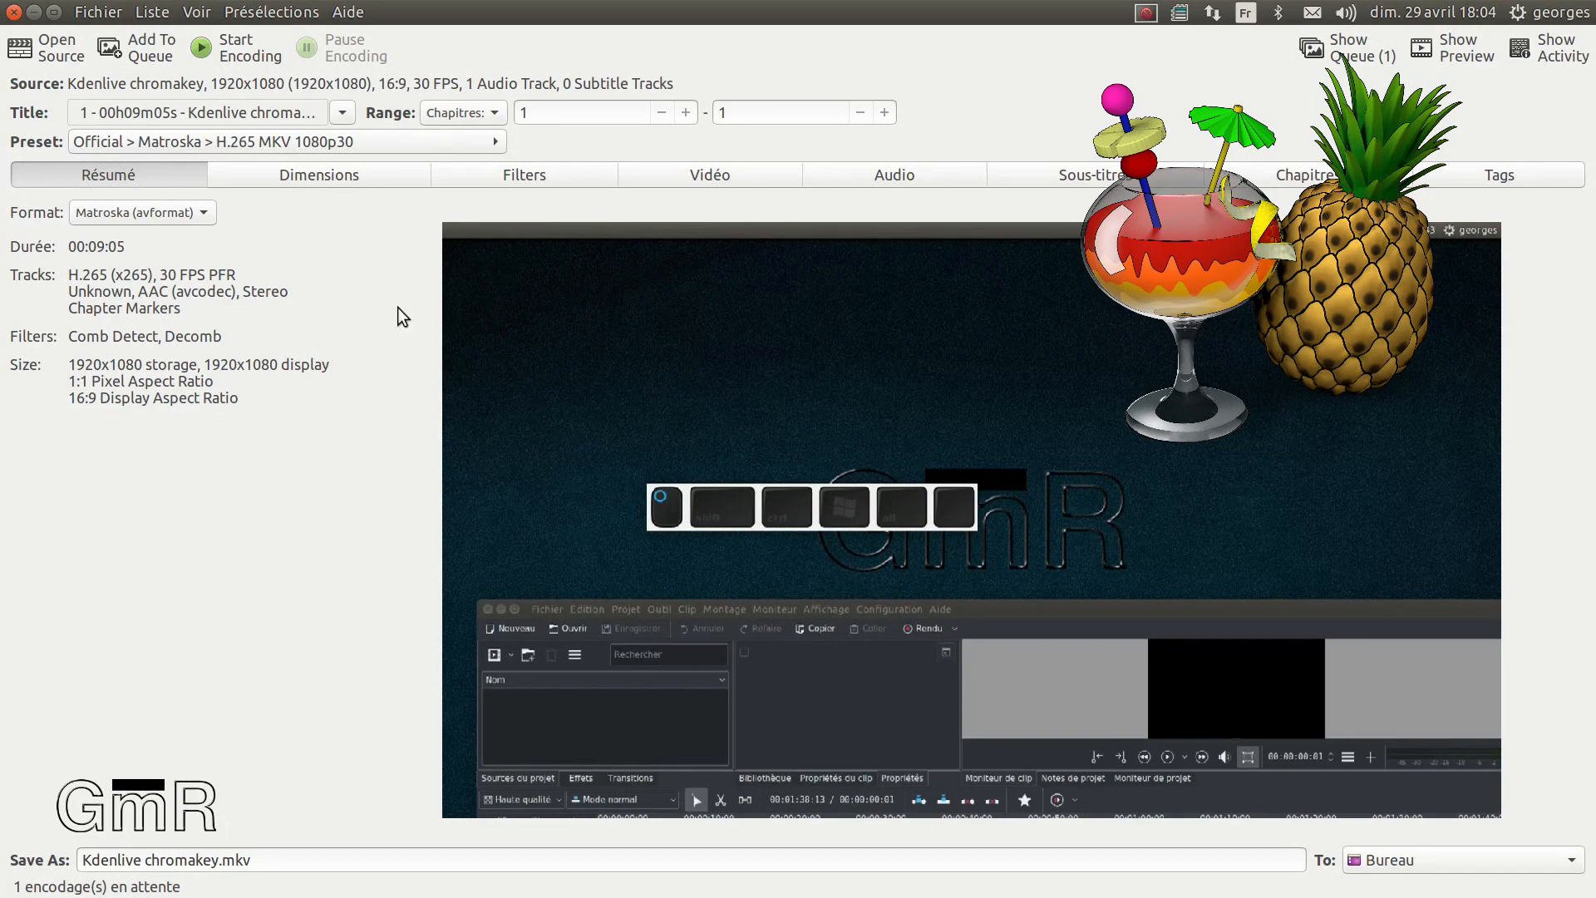
# - Reduce the maximized window, then view and close both the source video preview and the activity log
pyautogui.moveTo(533, 15); pyautogui.dragTo(649, 40)
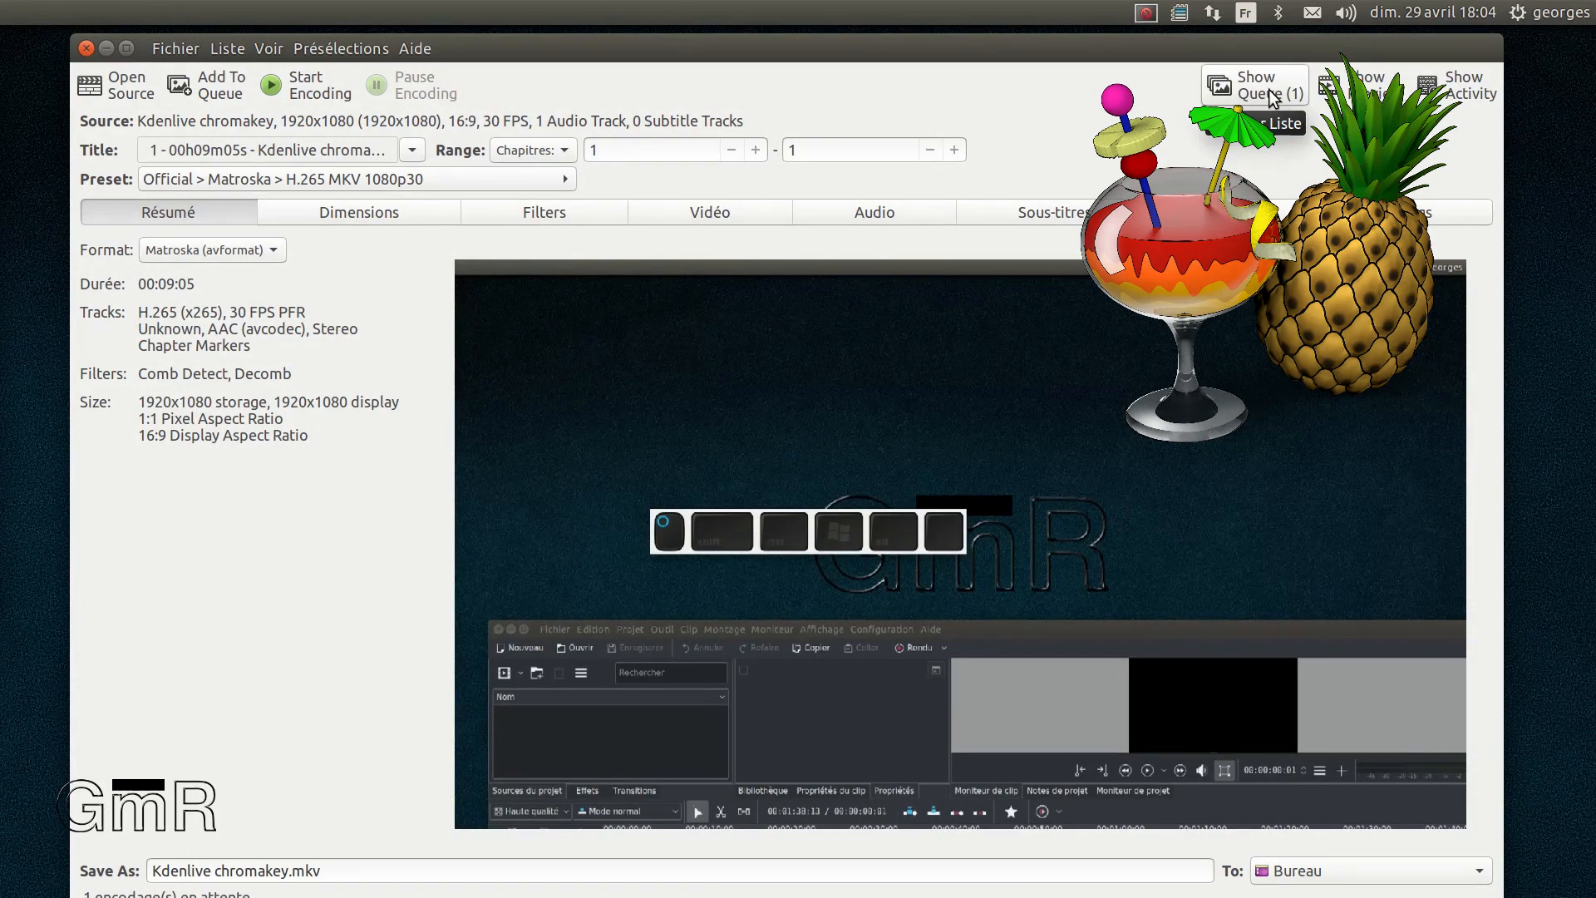
pyautogui.click(1364, 88)
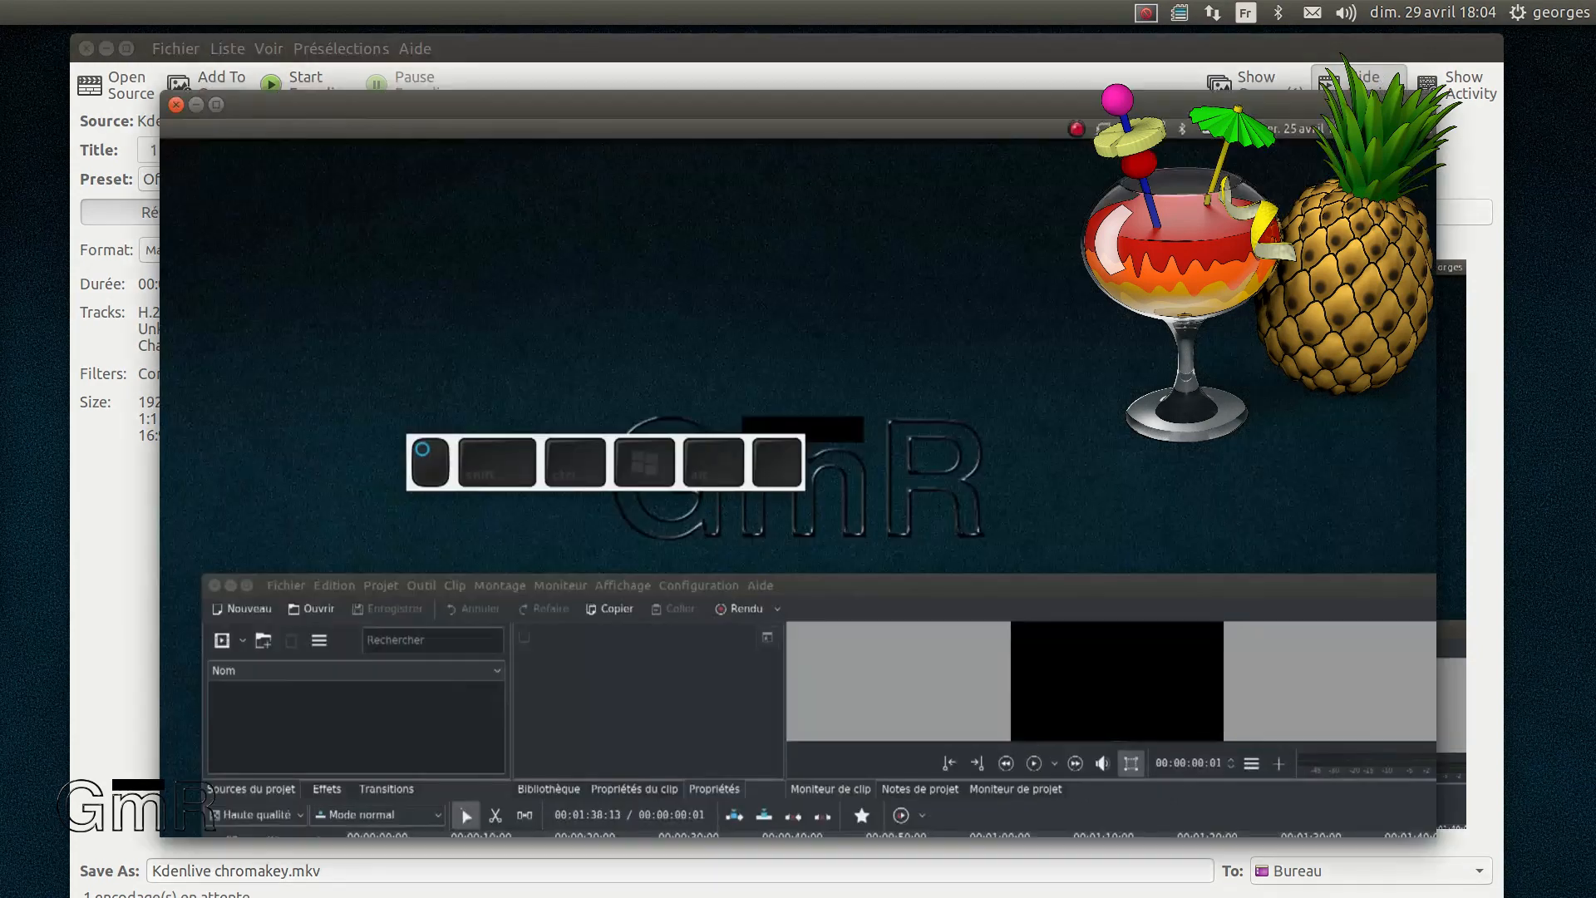
pyautogui.moveTo(328, 152)
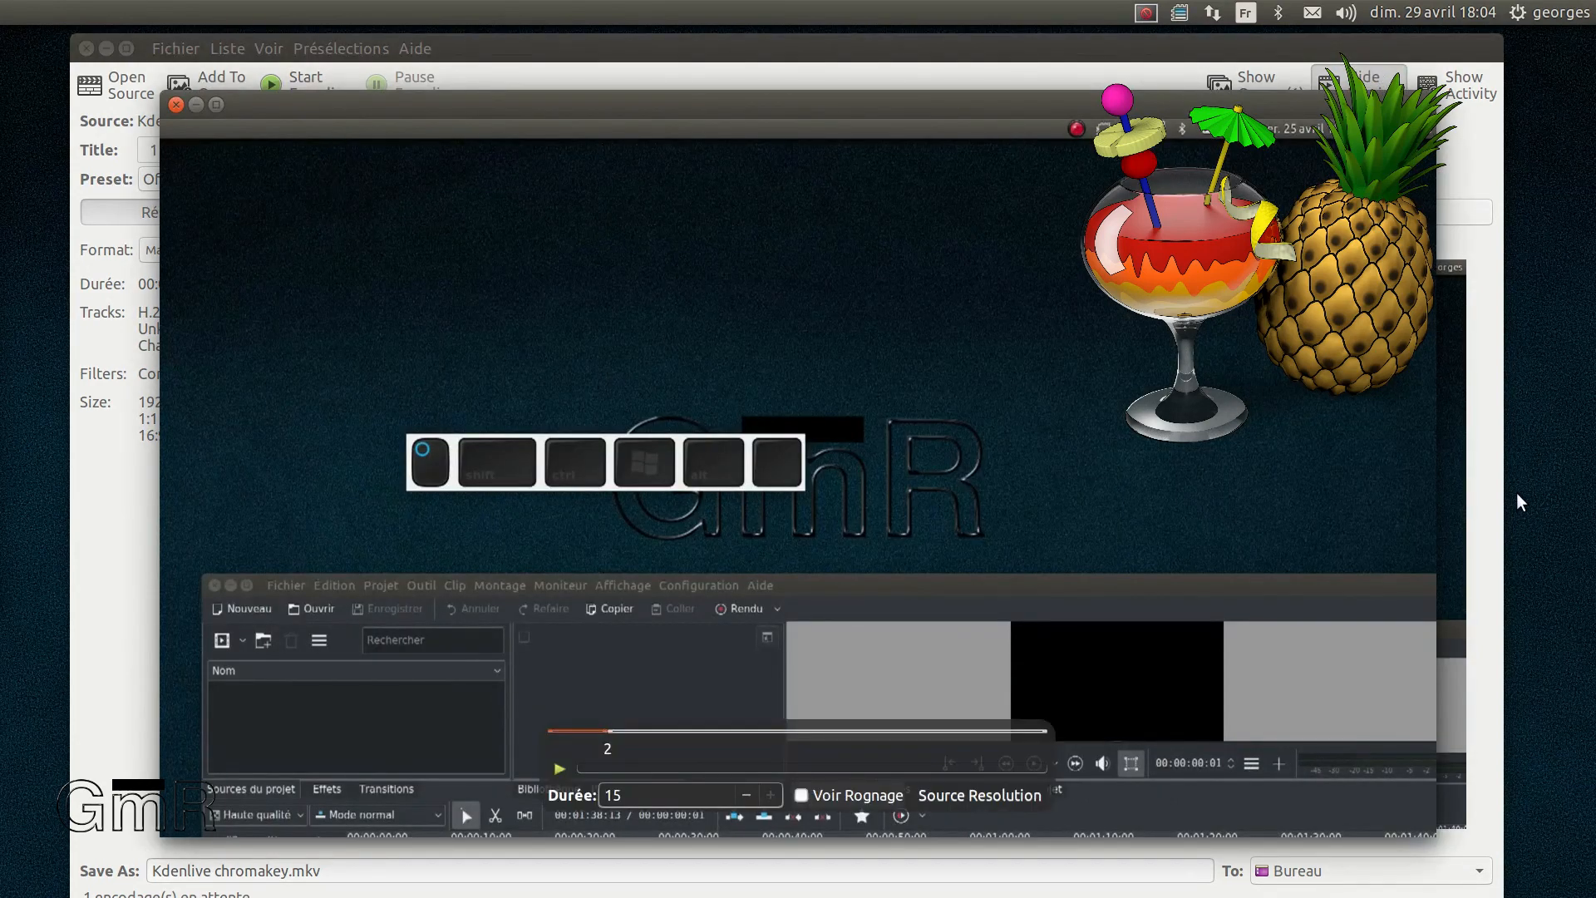
pyautogui.click(175, 105)
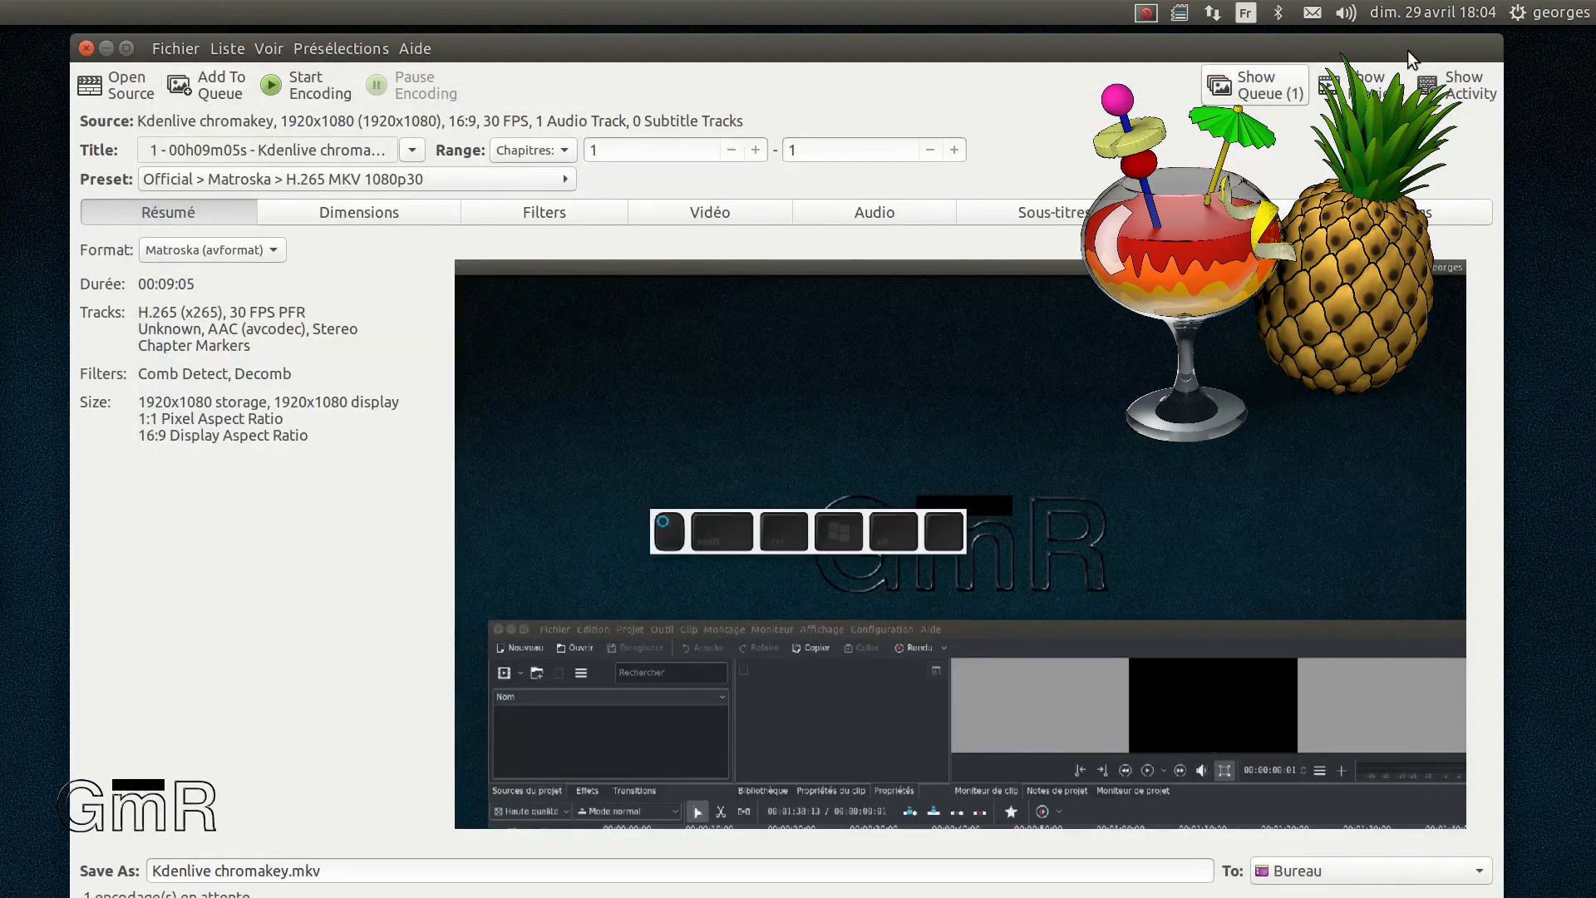
pyautogui.click(1467, 89)
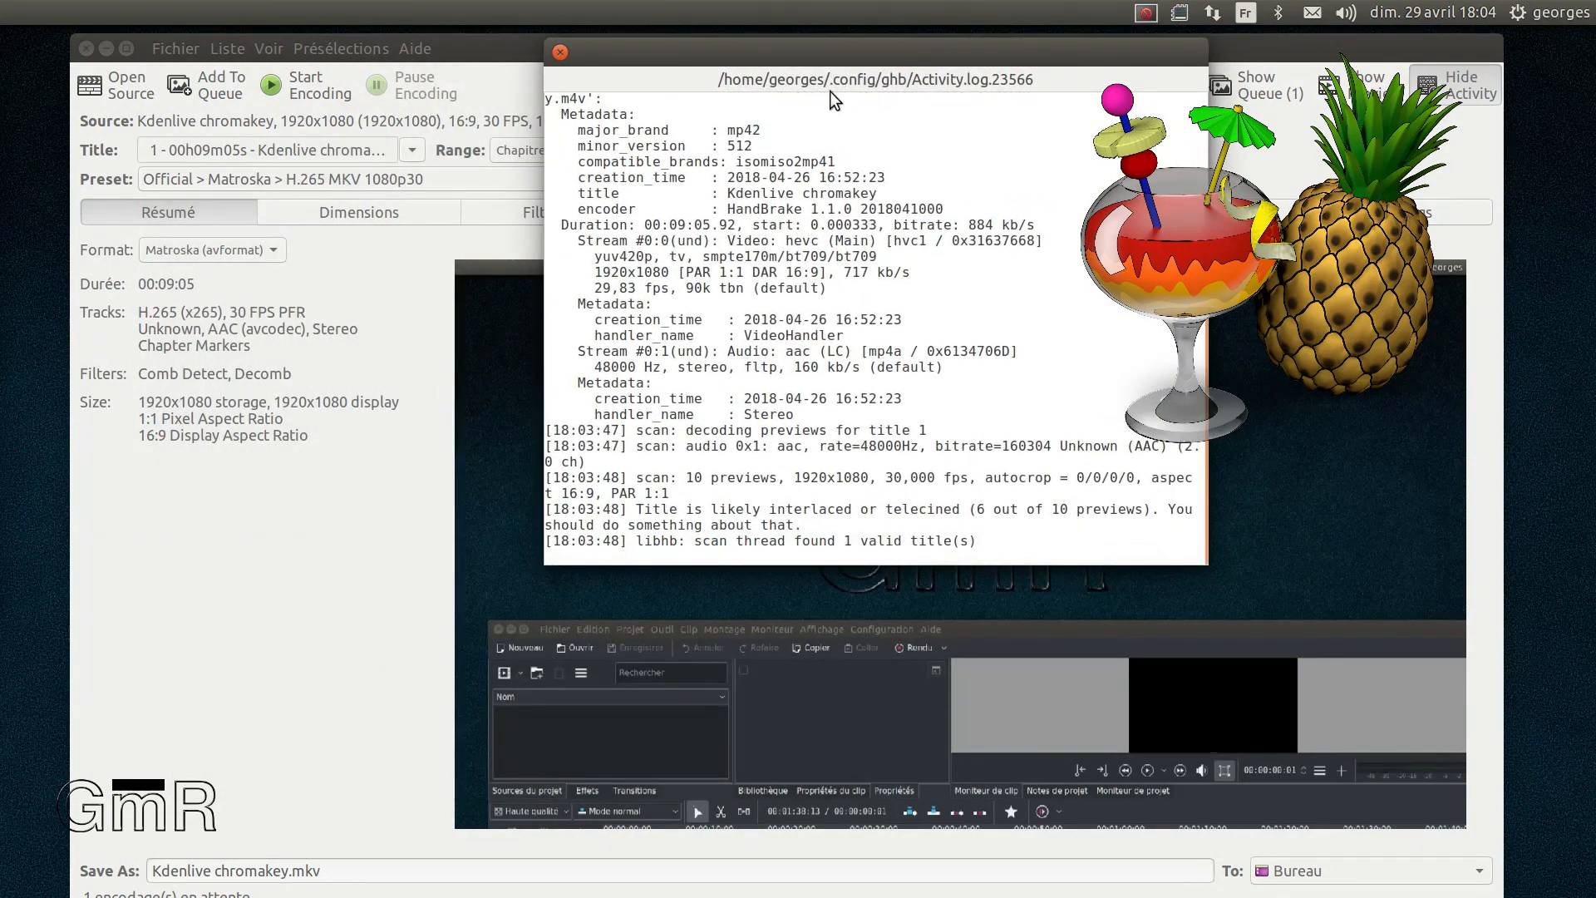
pyautogui.click(558, 53)
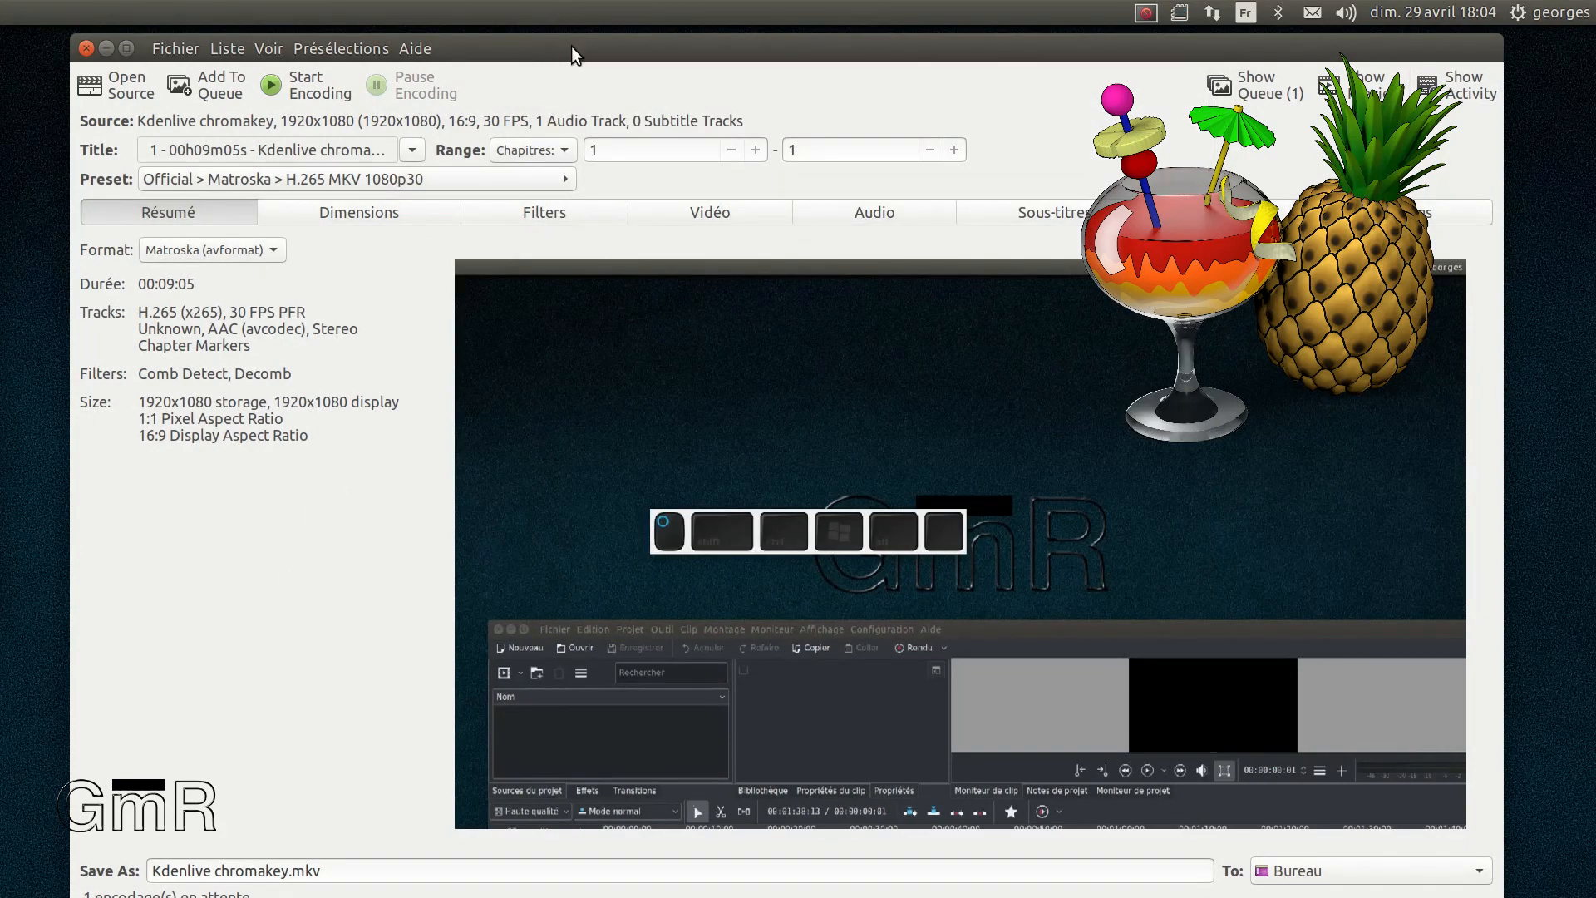
pyautogui.moveTo(575, 60)
pyautogui.mouseDown()
pyautogui.moveTo(593, 123)
pyautogui.moveTo(603, 45)
pyautogui.mouseUp()
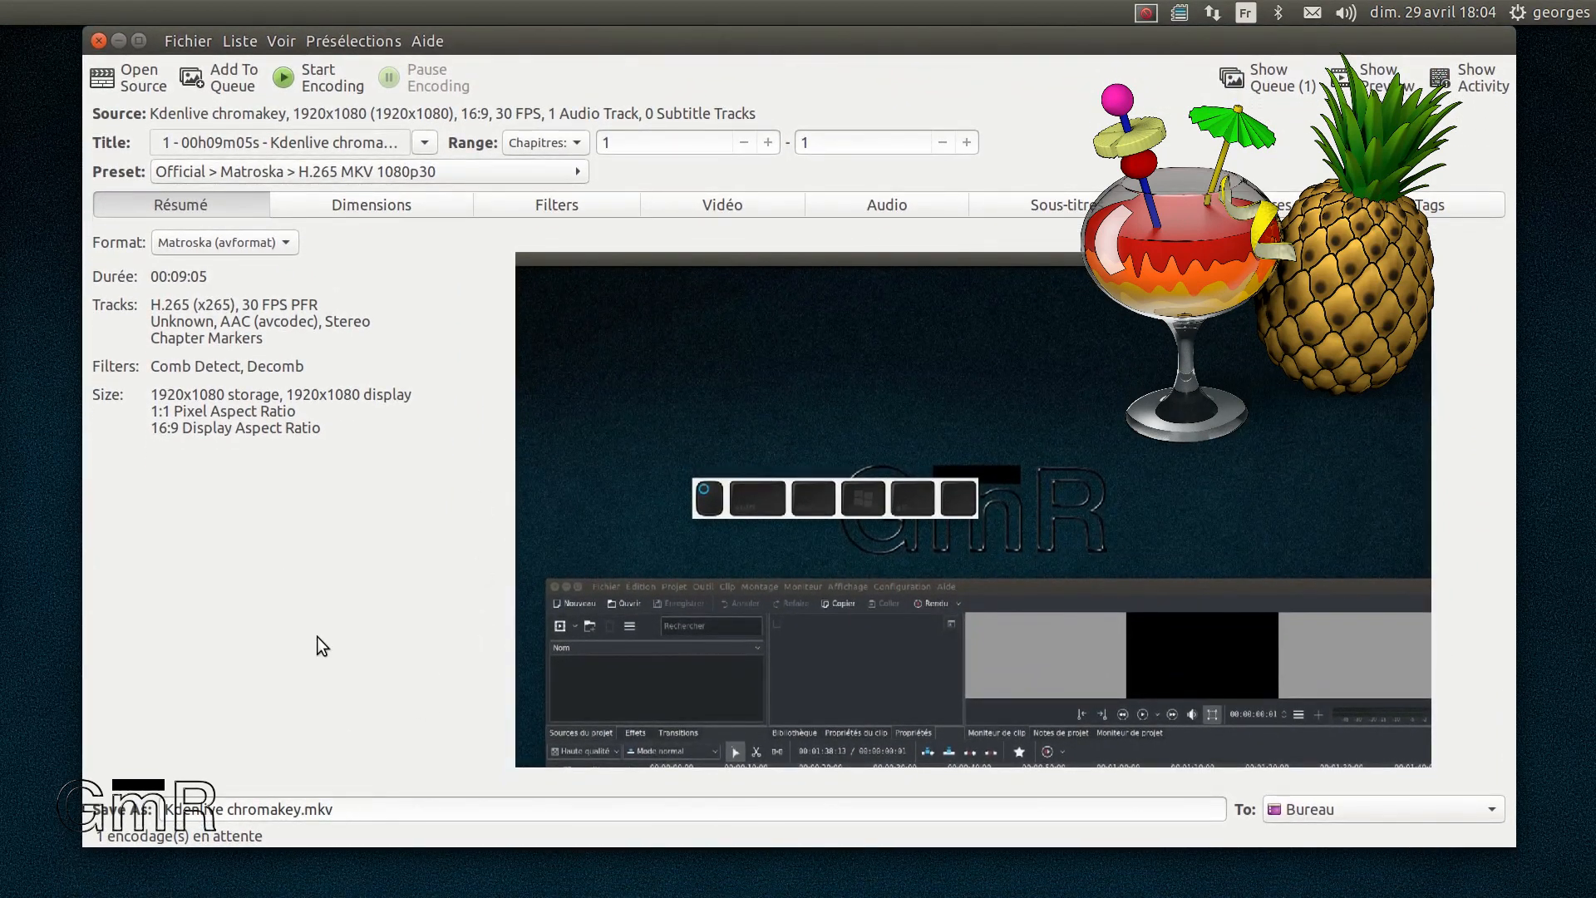
# - Turn off Auto Rognage in the dimension settings, and try Optimal pour la source before disabling it again
pyautogui.click(390, 207)
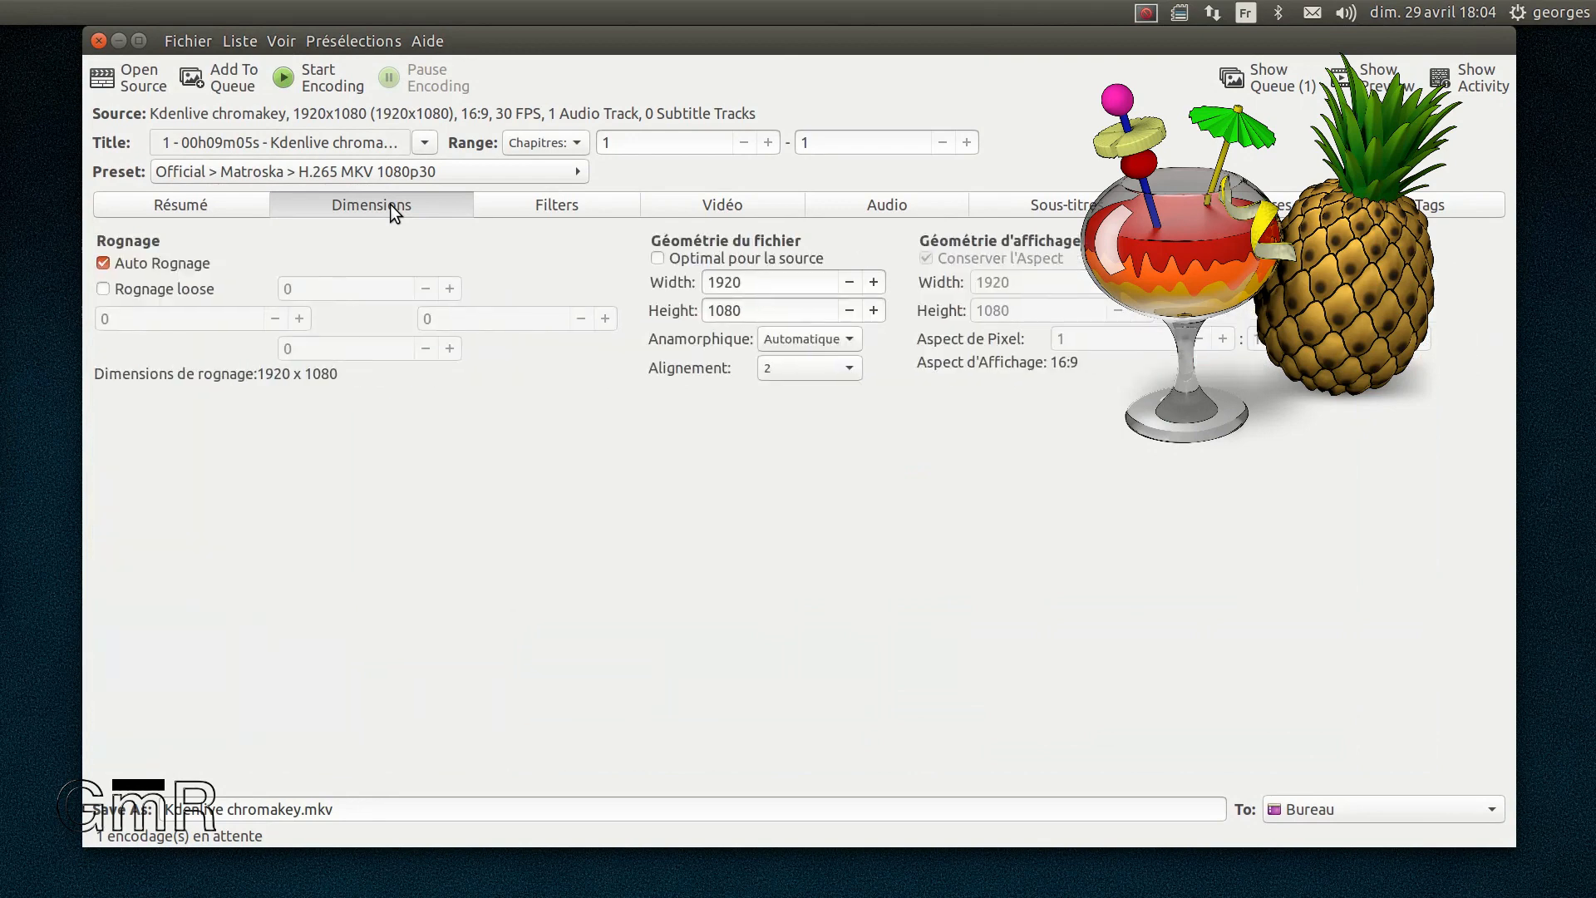
pyautogui.click(133, 268)
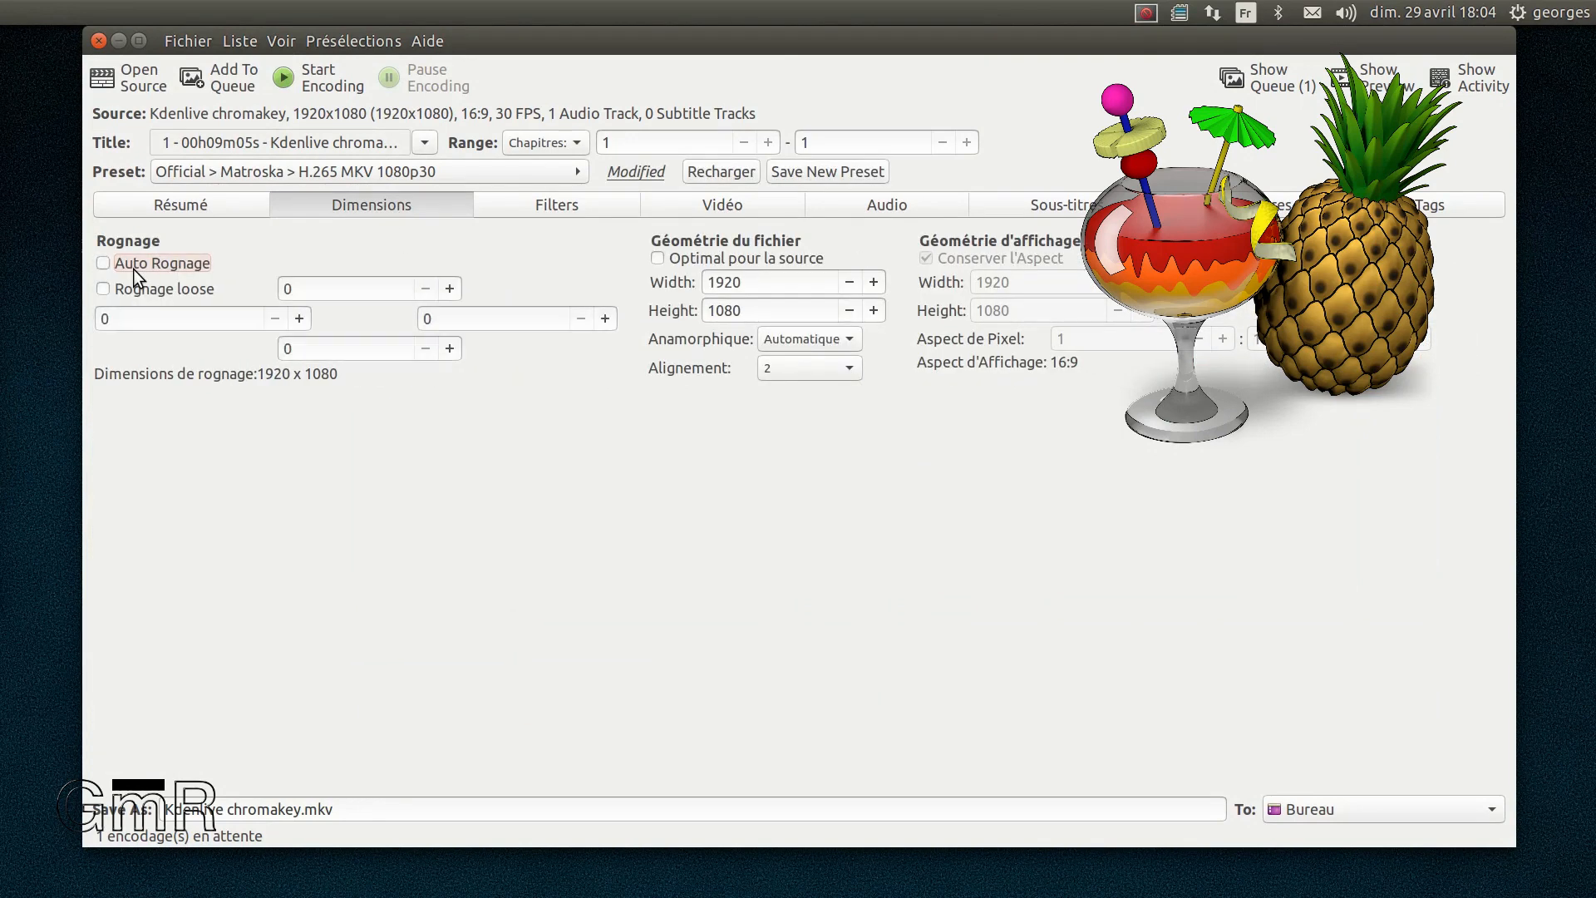
pyautogui.click(133, 267)
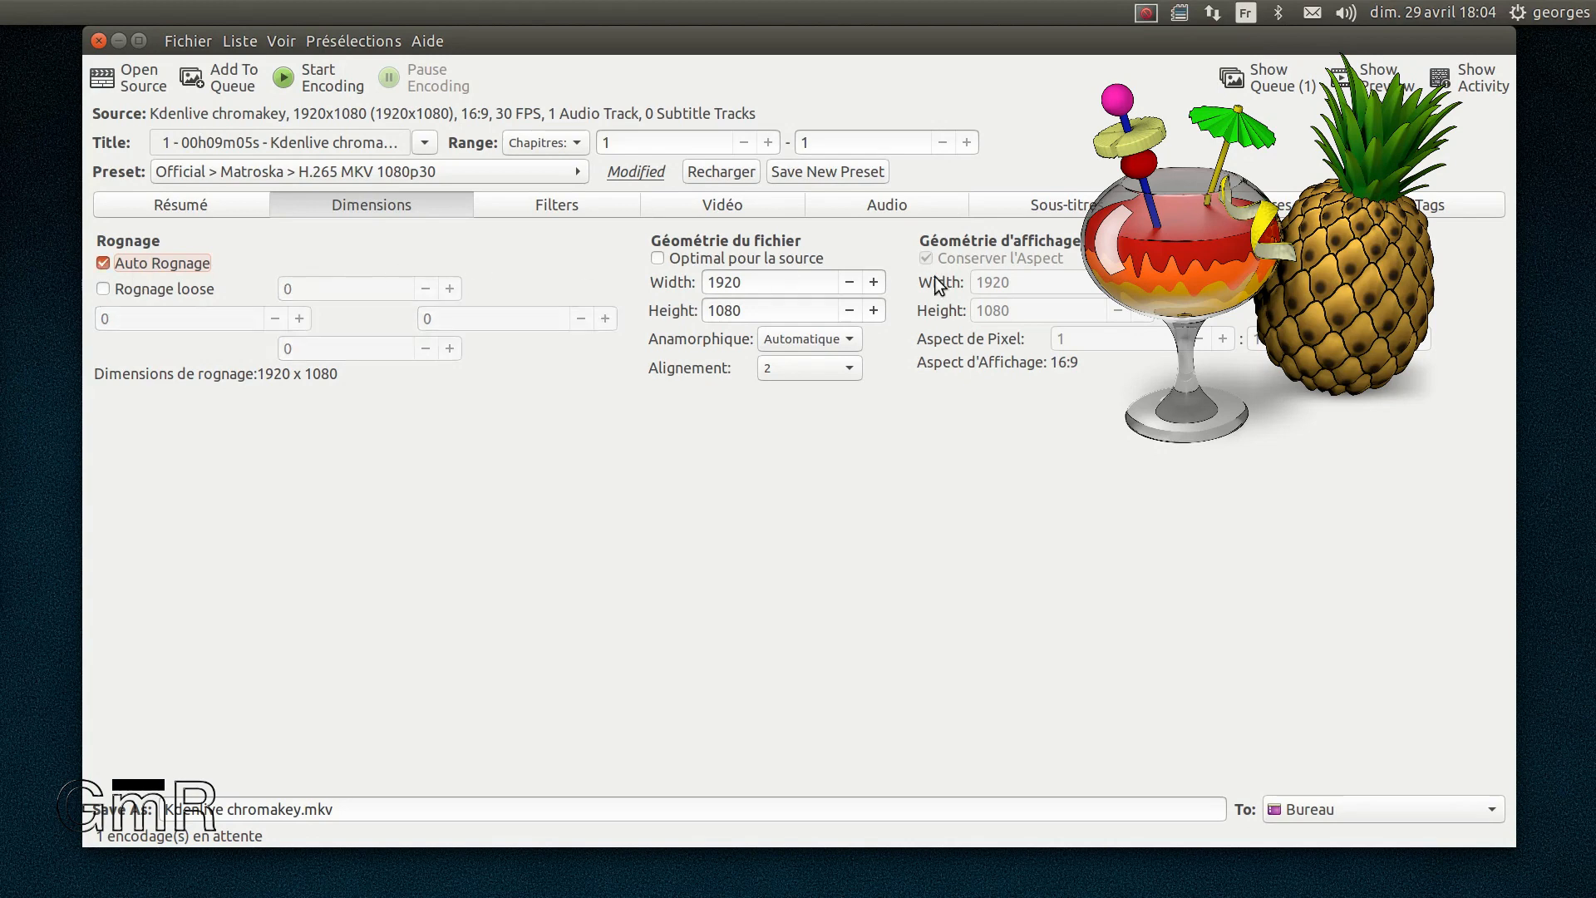
pyautogui.click(102, 264)
pyautogui.click(659, 259)
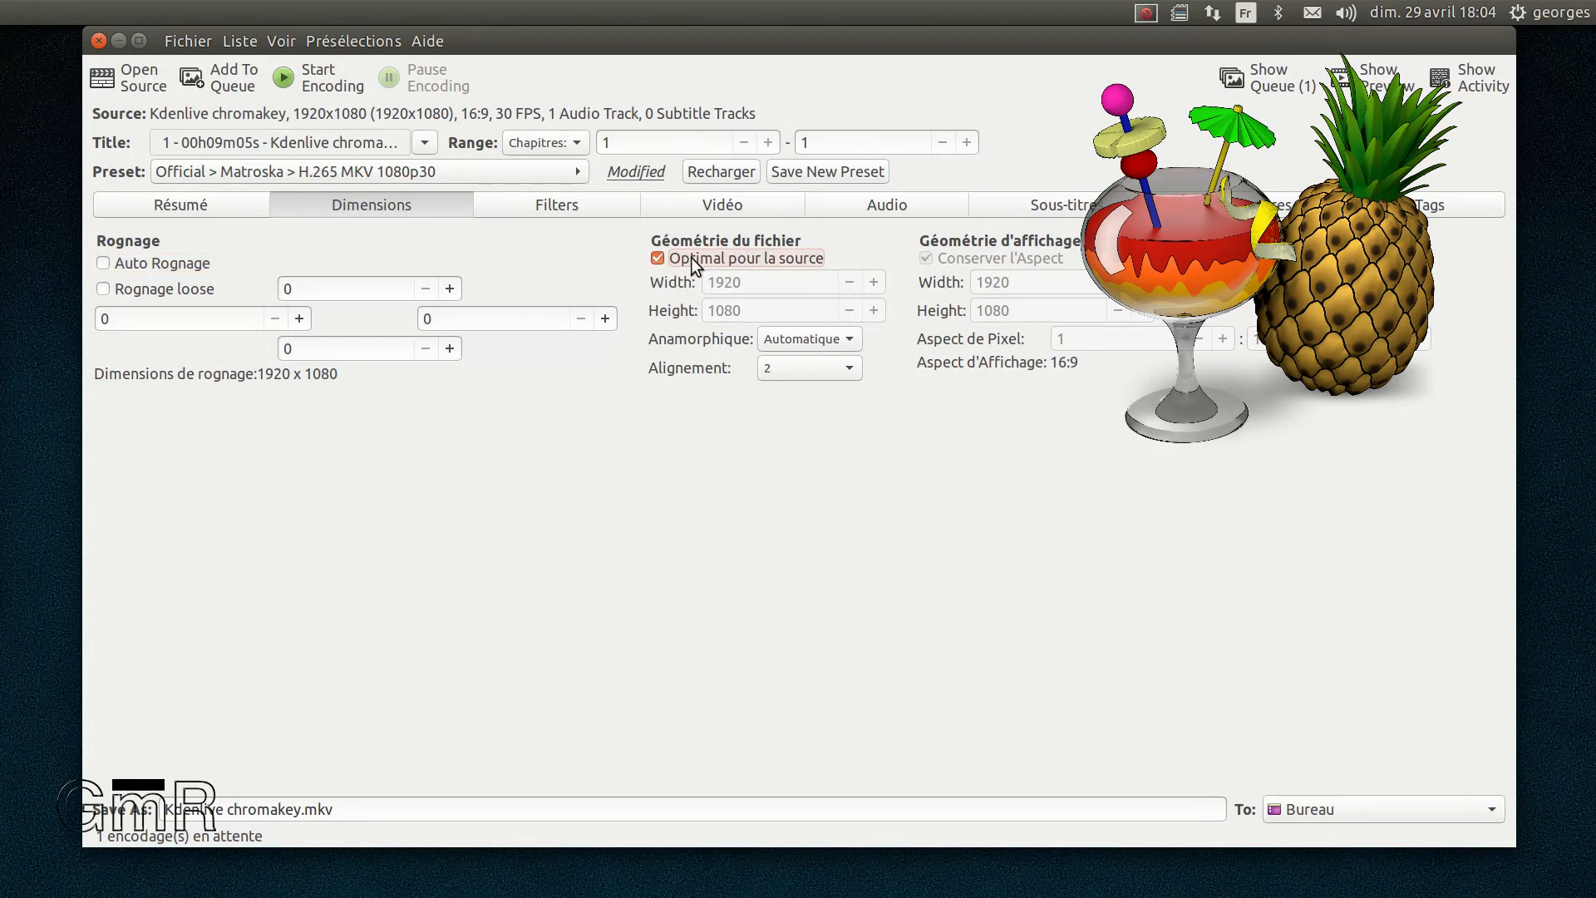
pyautogui.click(686, 257)
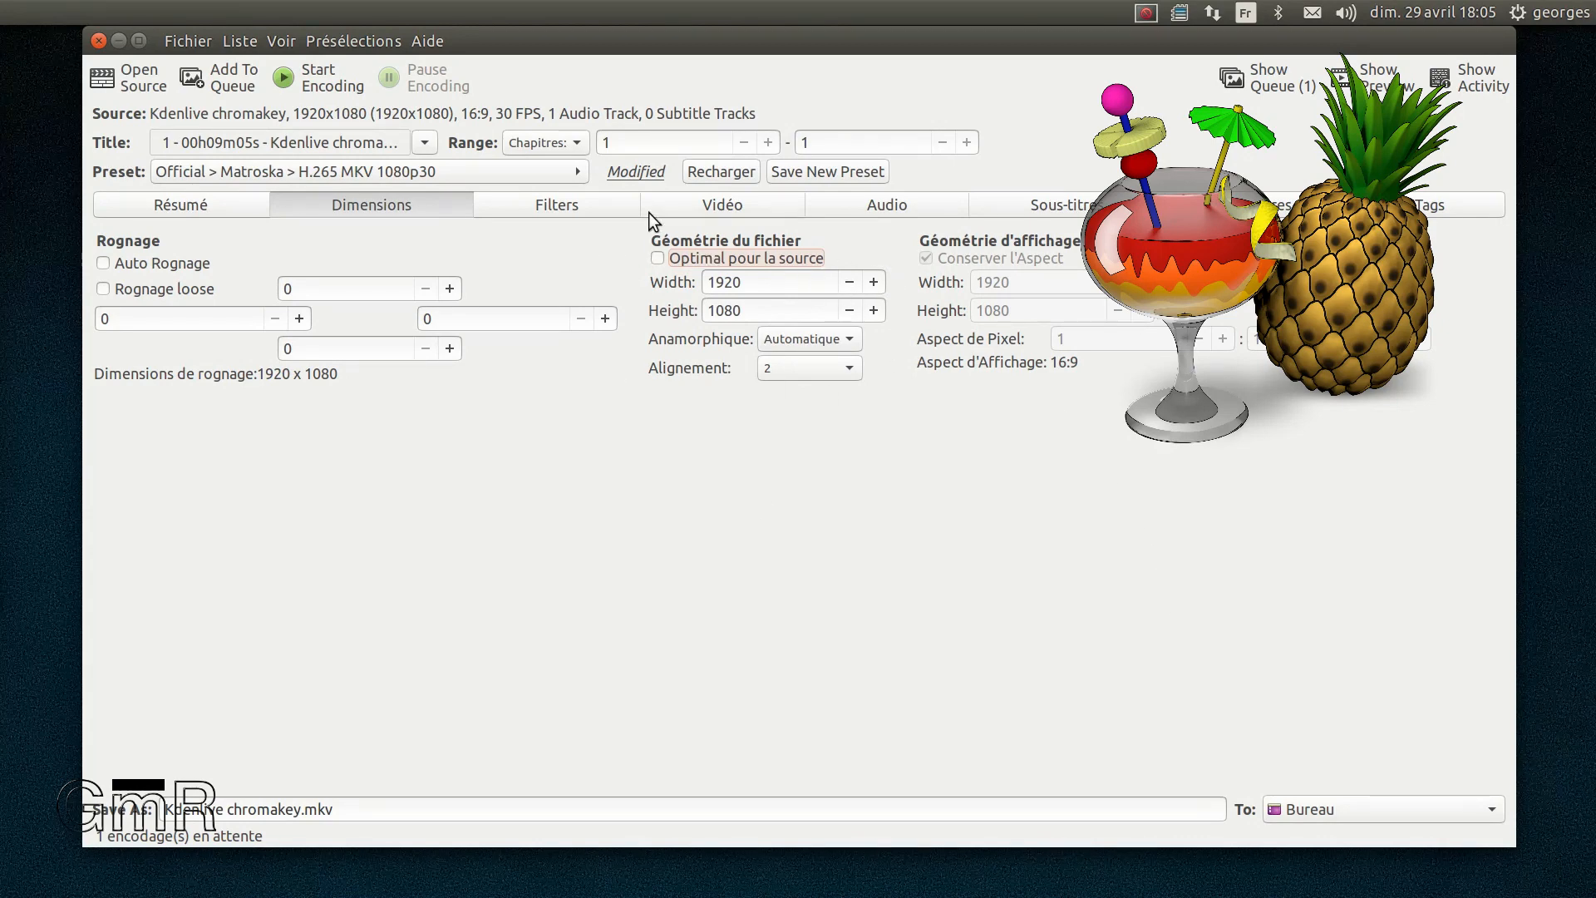
# - View the filter settings, set the video encoder to H.265 12-bit (x265), and check the available Réglage options without choosing another
pyautogui.click(582, 207)
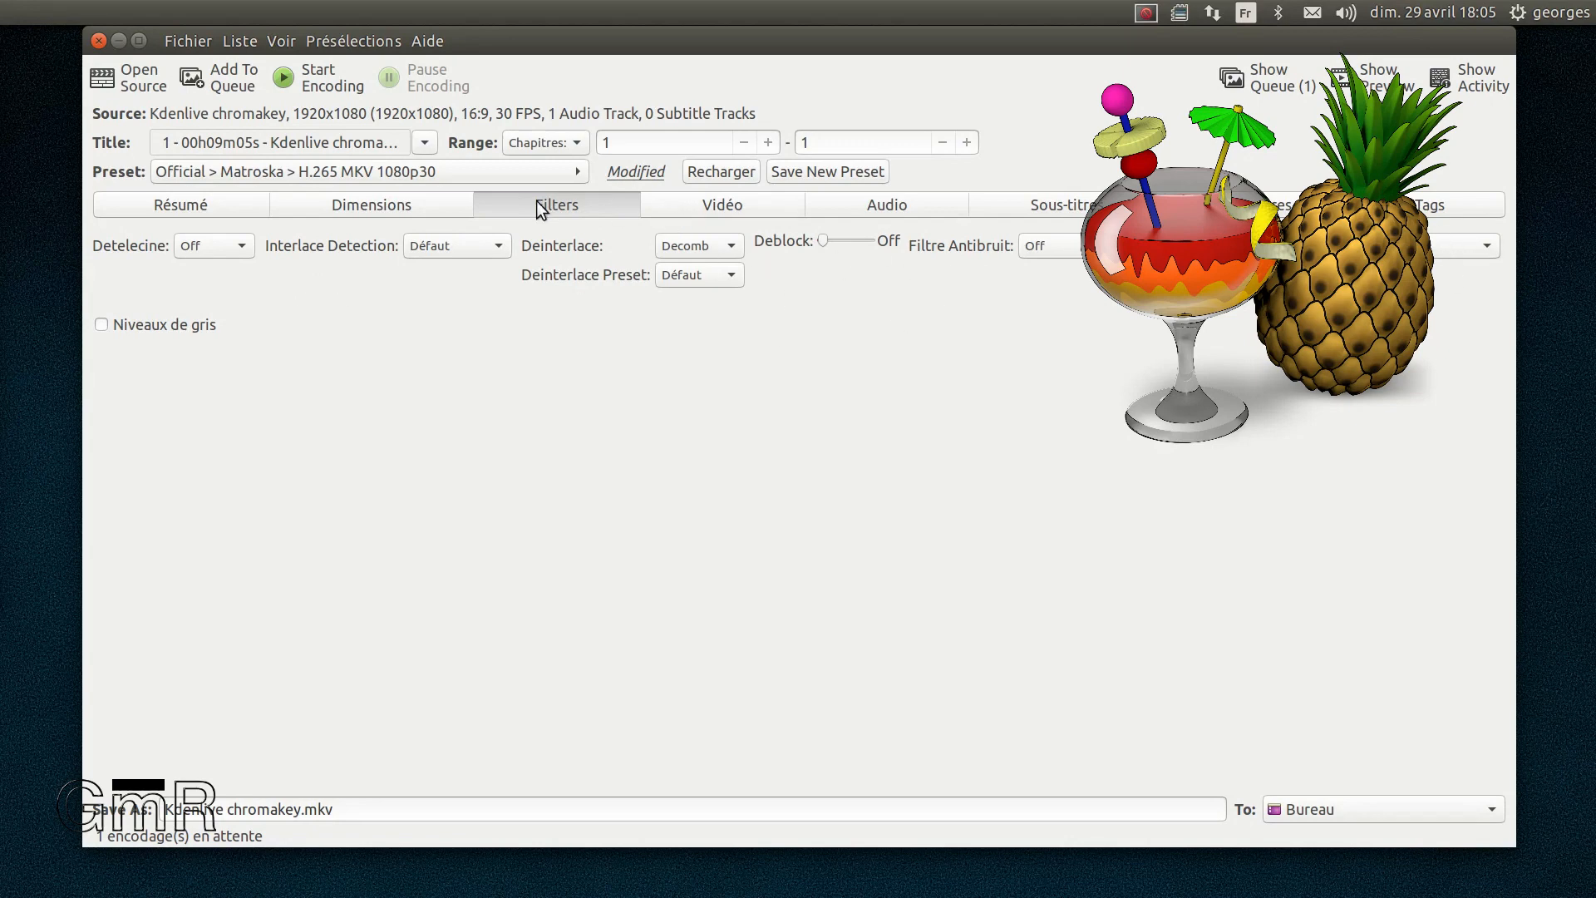
pyautogui.click(736, 203)
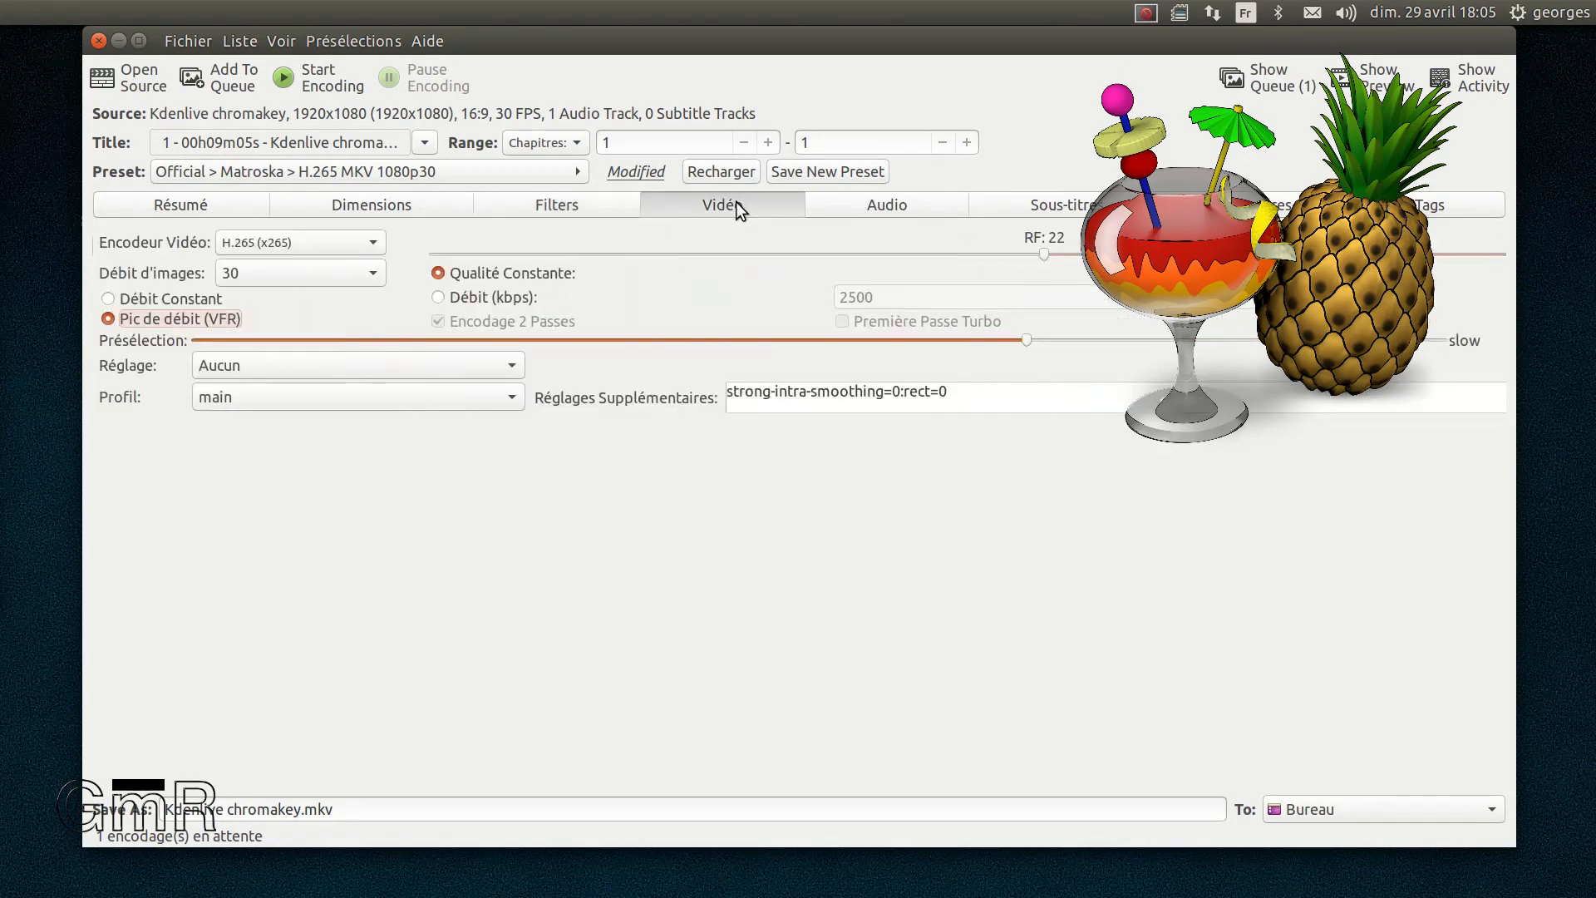
pyautogui.click(363, 239)
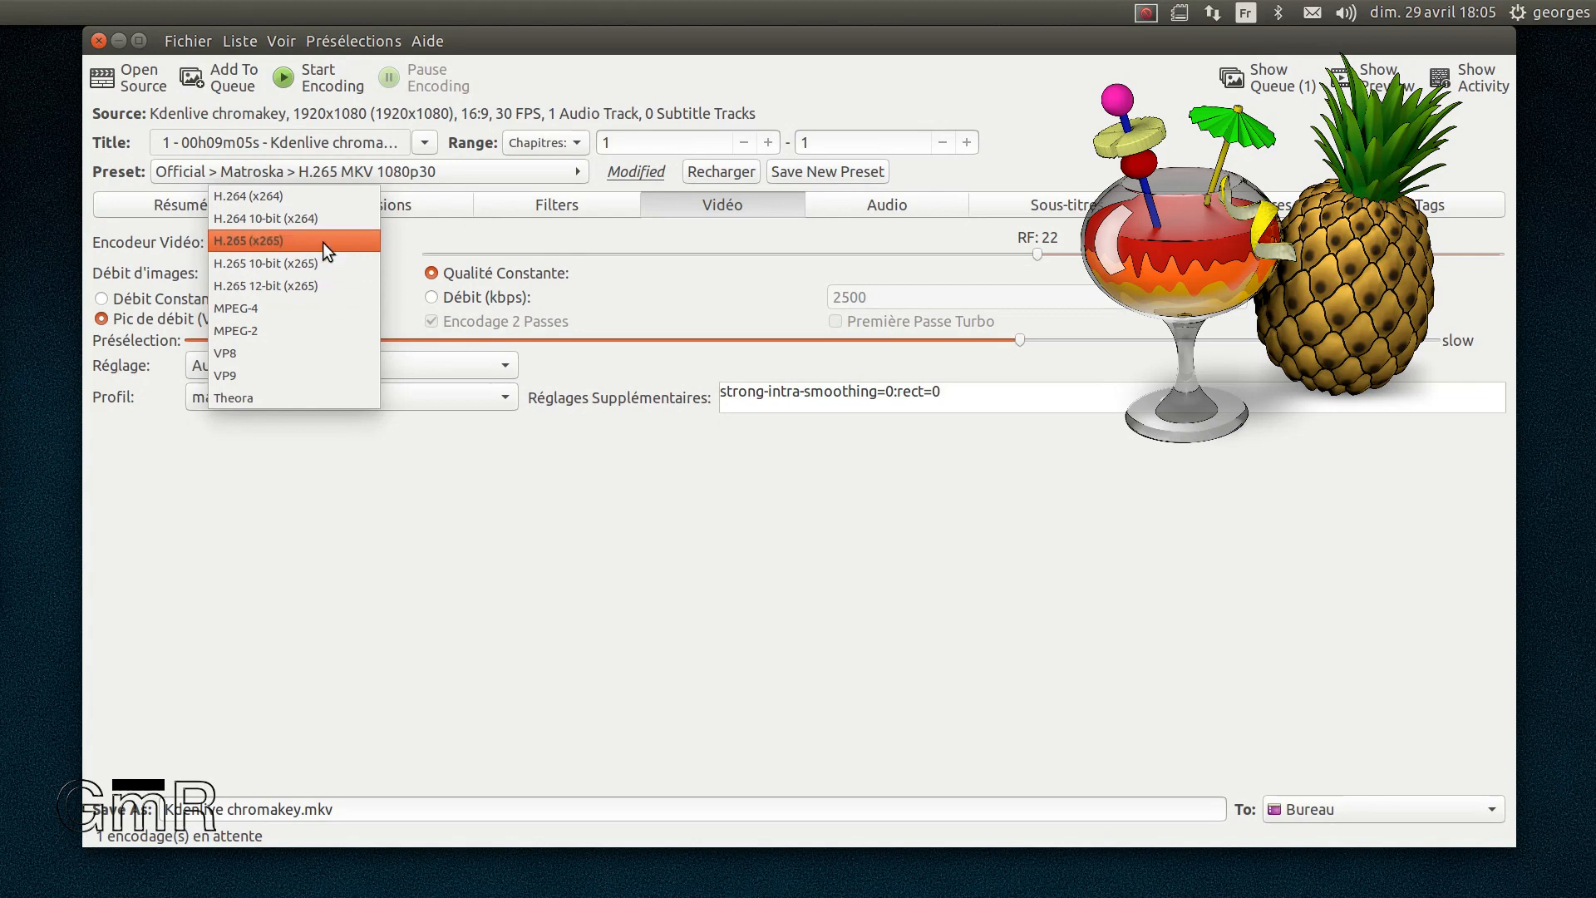
pyautogui.click(328, 288)
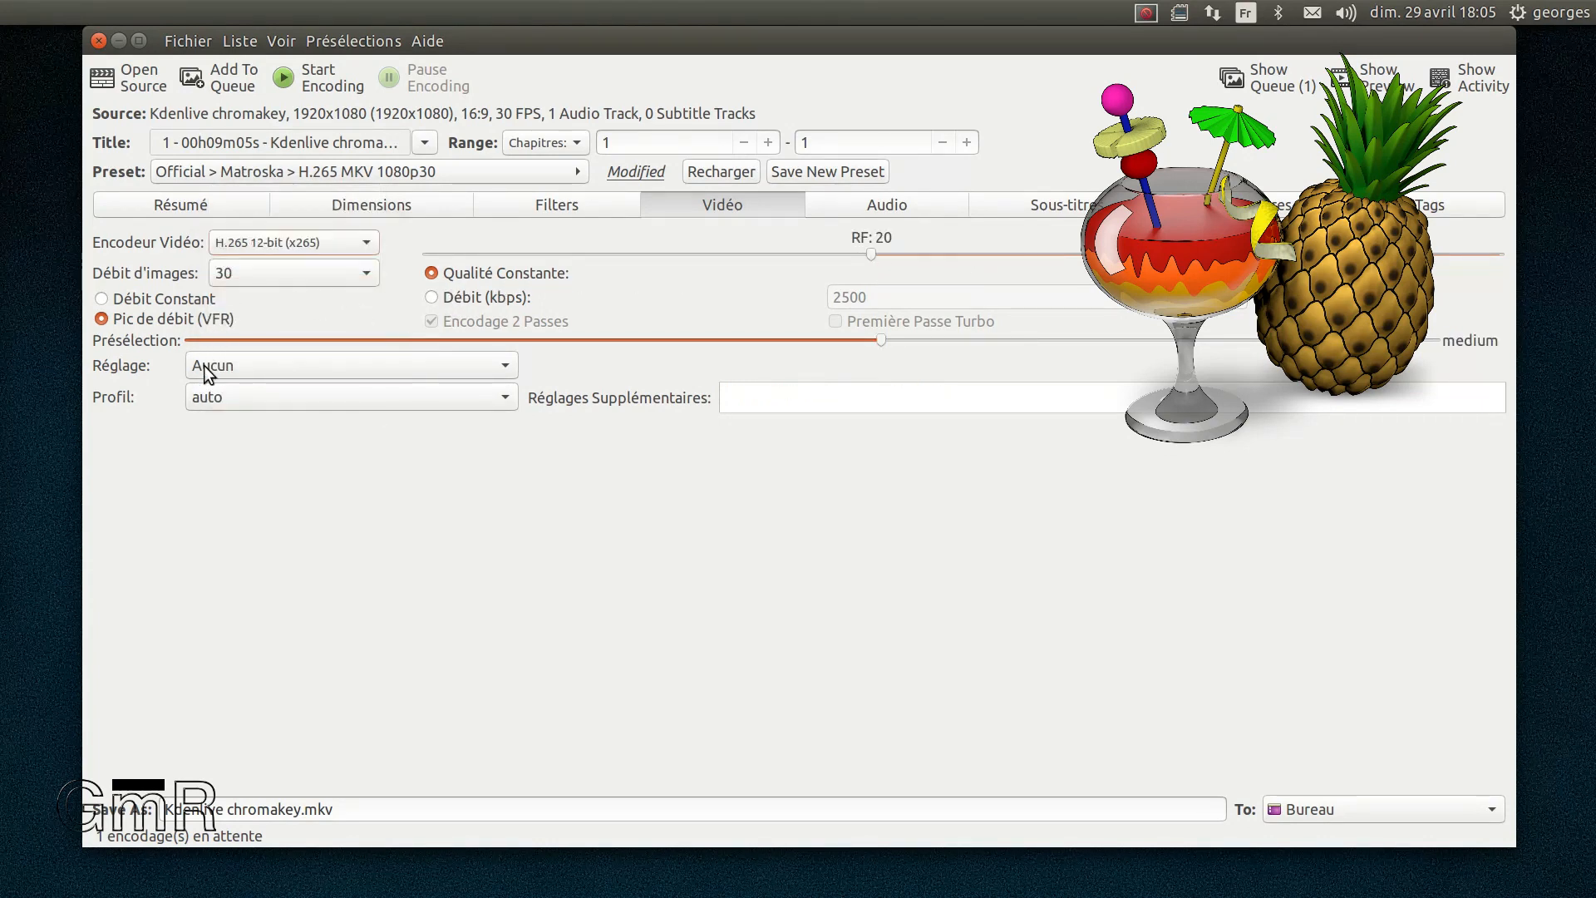
pyautogui.click(336, 361)
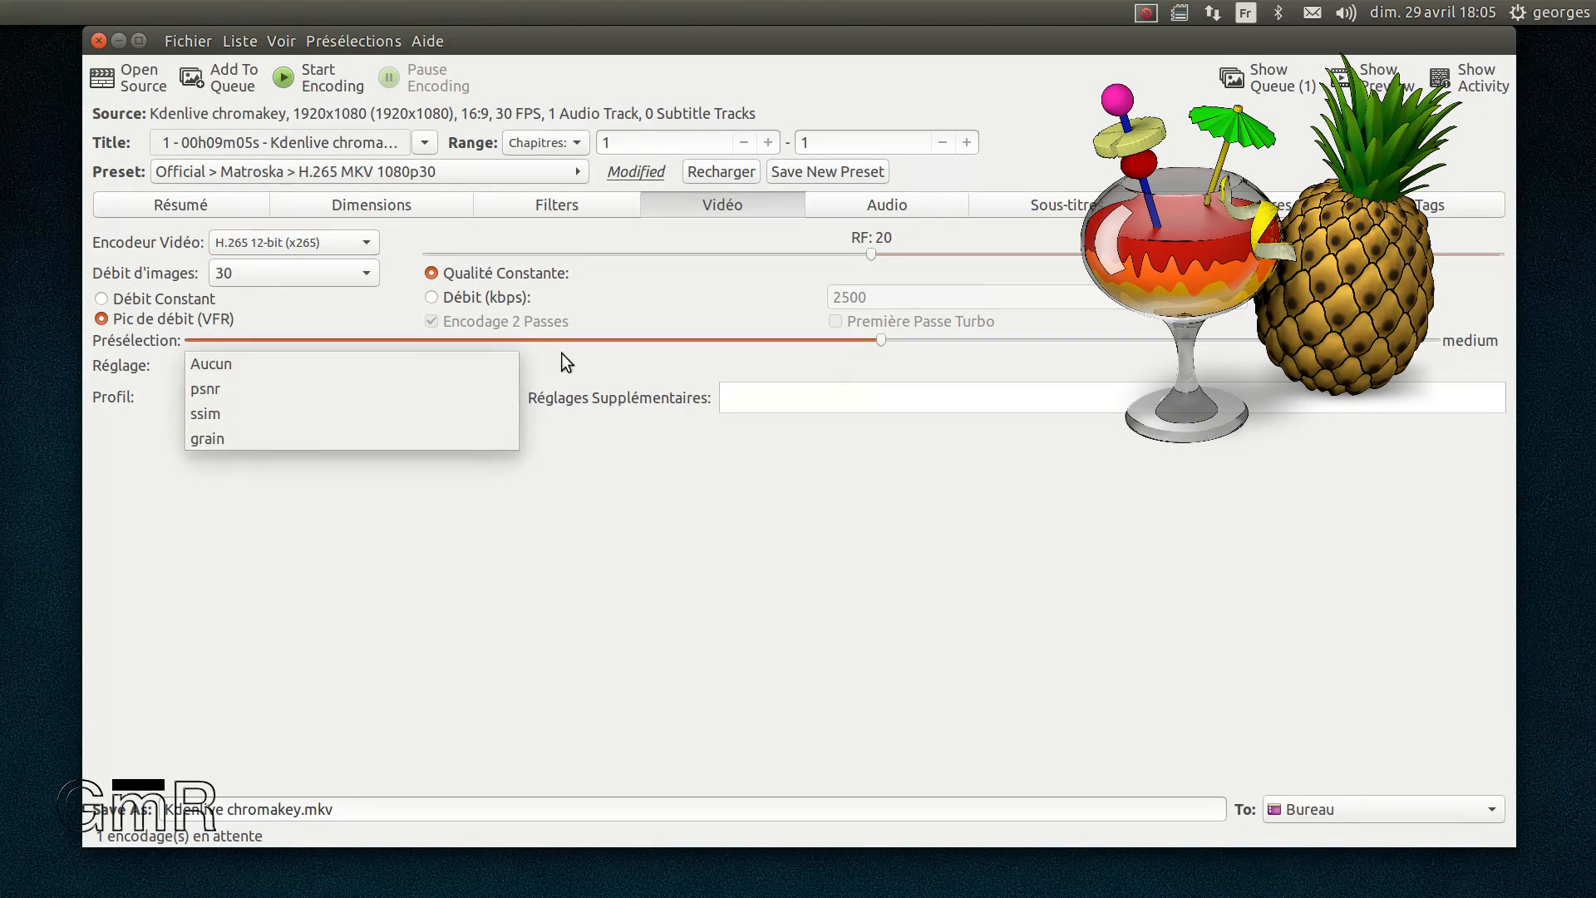
pyautogui.click(577, 322)
# - View the audio track list and the audio track selection settings, including the encoder parameters
pyautogui.click(856, 204)
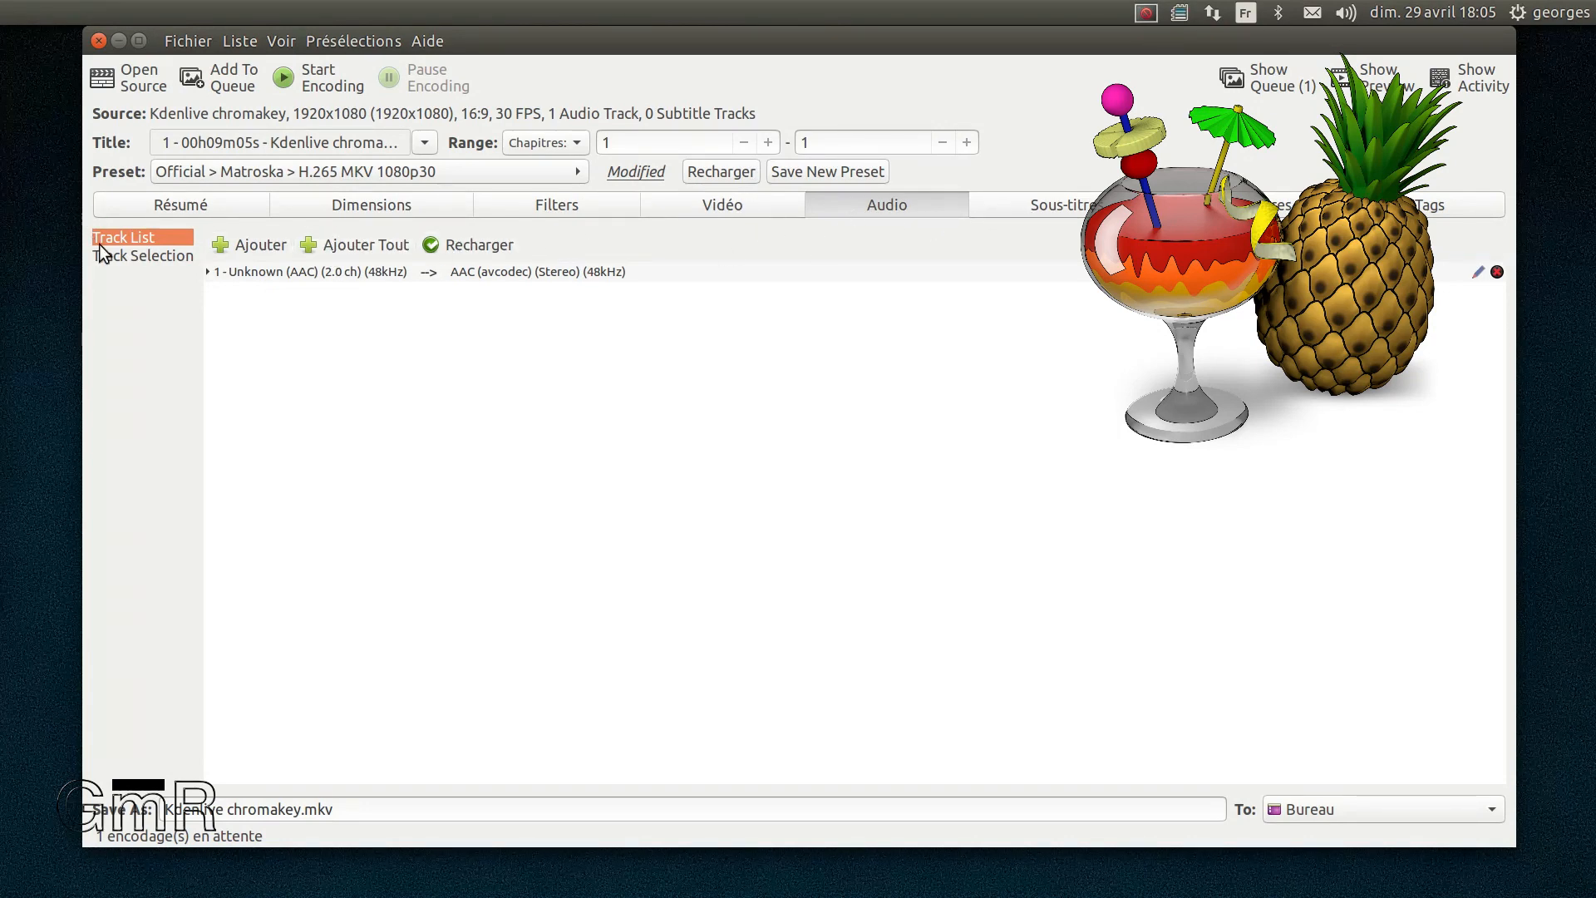
pyautogui.click(129, 256)
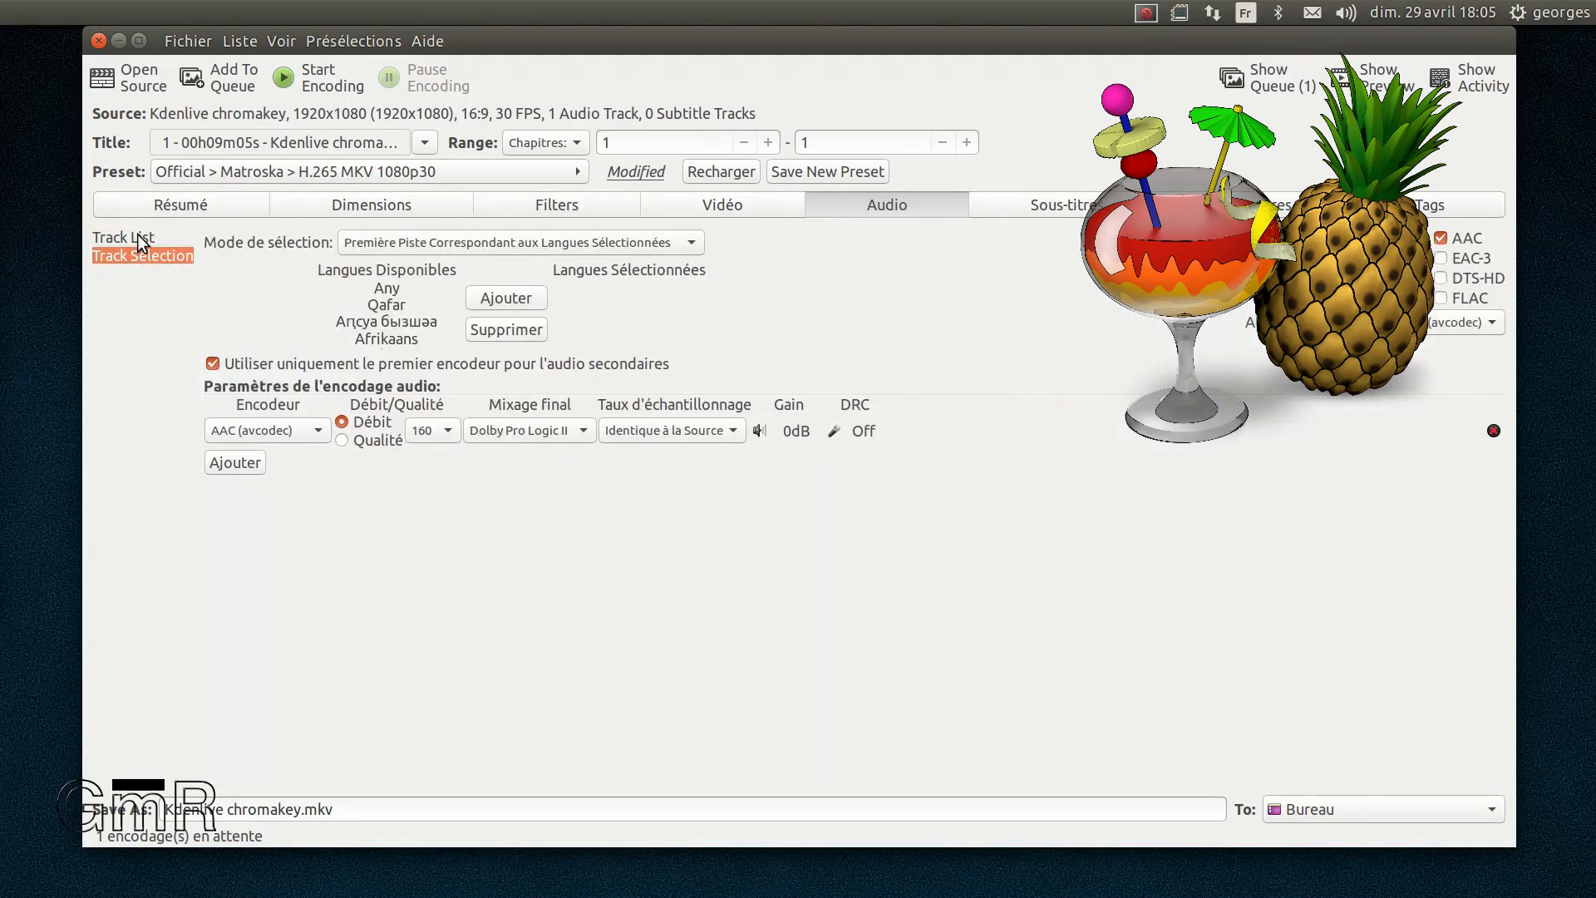
pyautogui.click(138, 239)
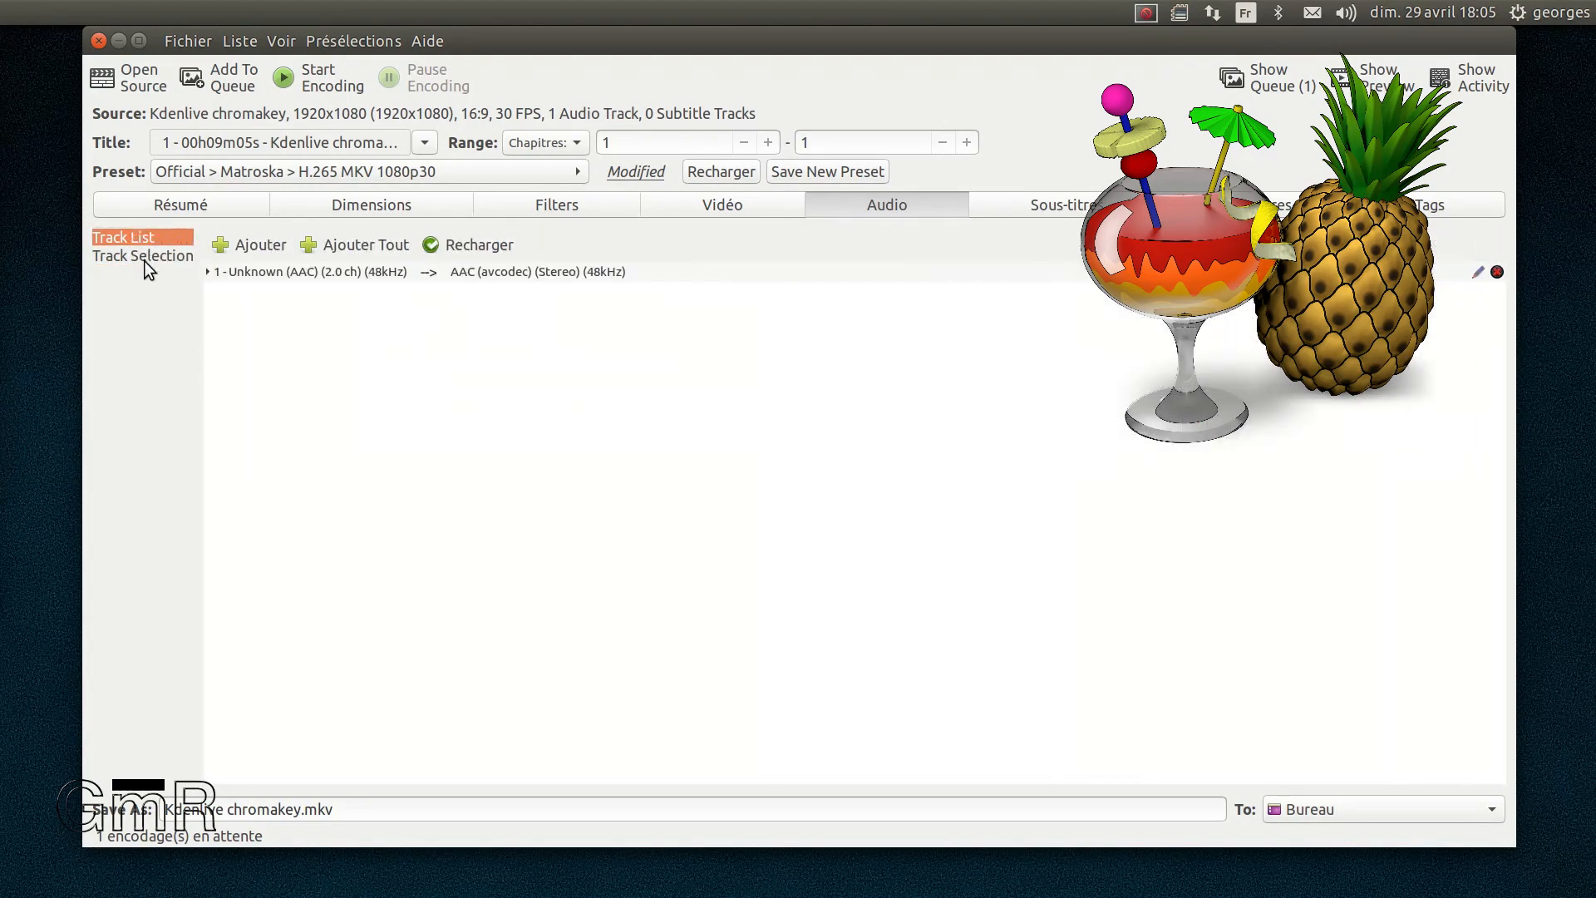
pyautogui.click(143, 258)
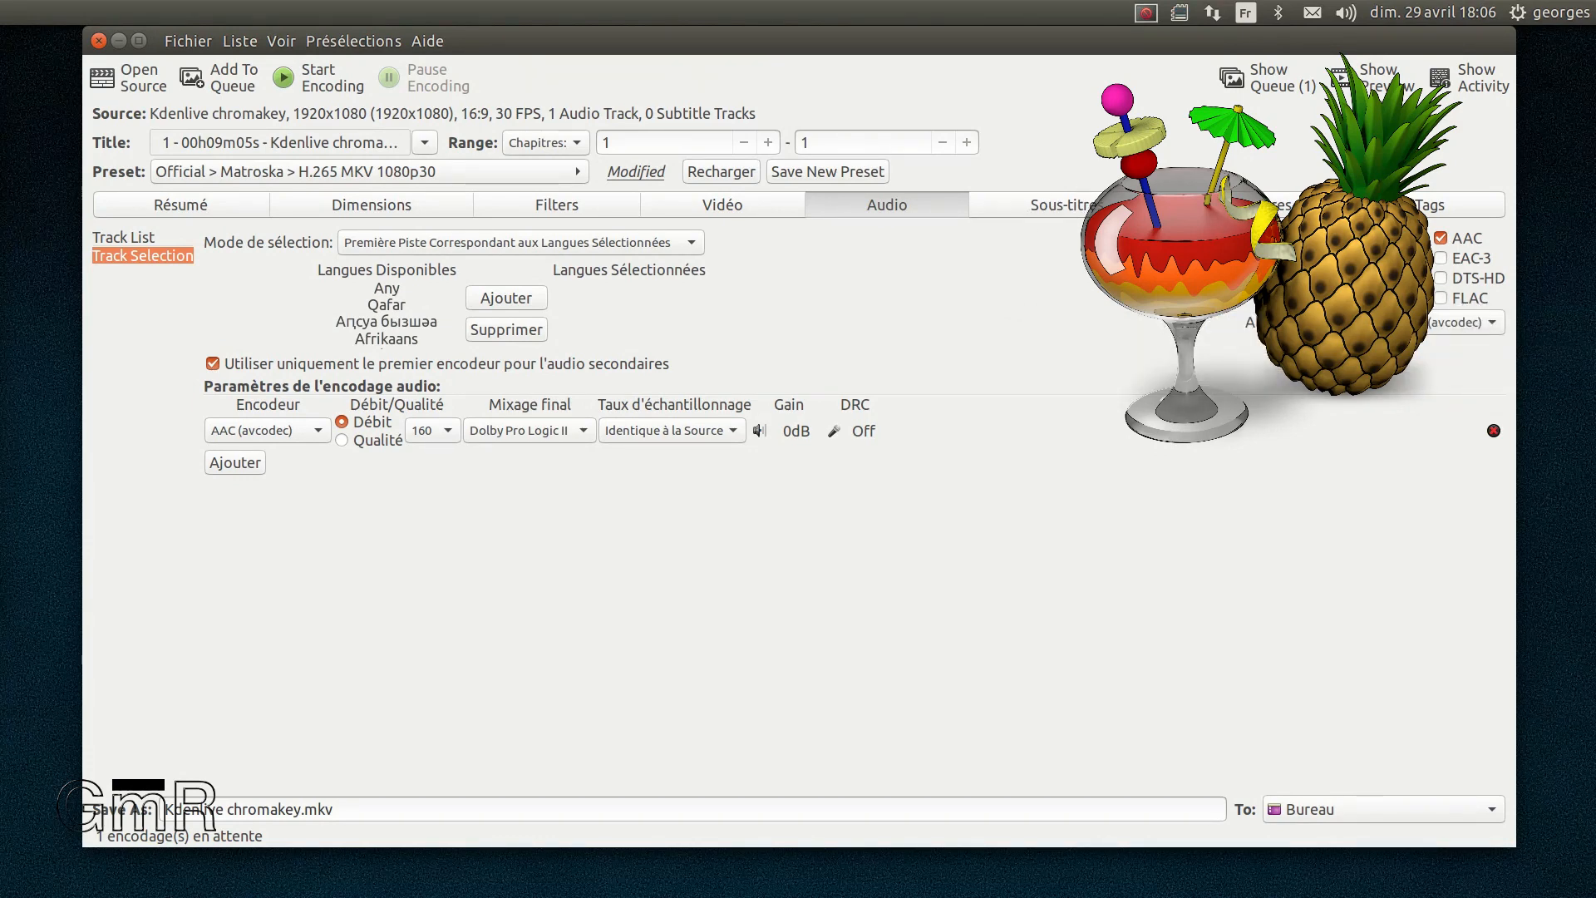
# - View the subtitle track list and track selection settings, and check the available subtitle selection modes
pyautogui.click(1029, 202)
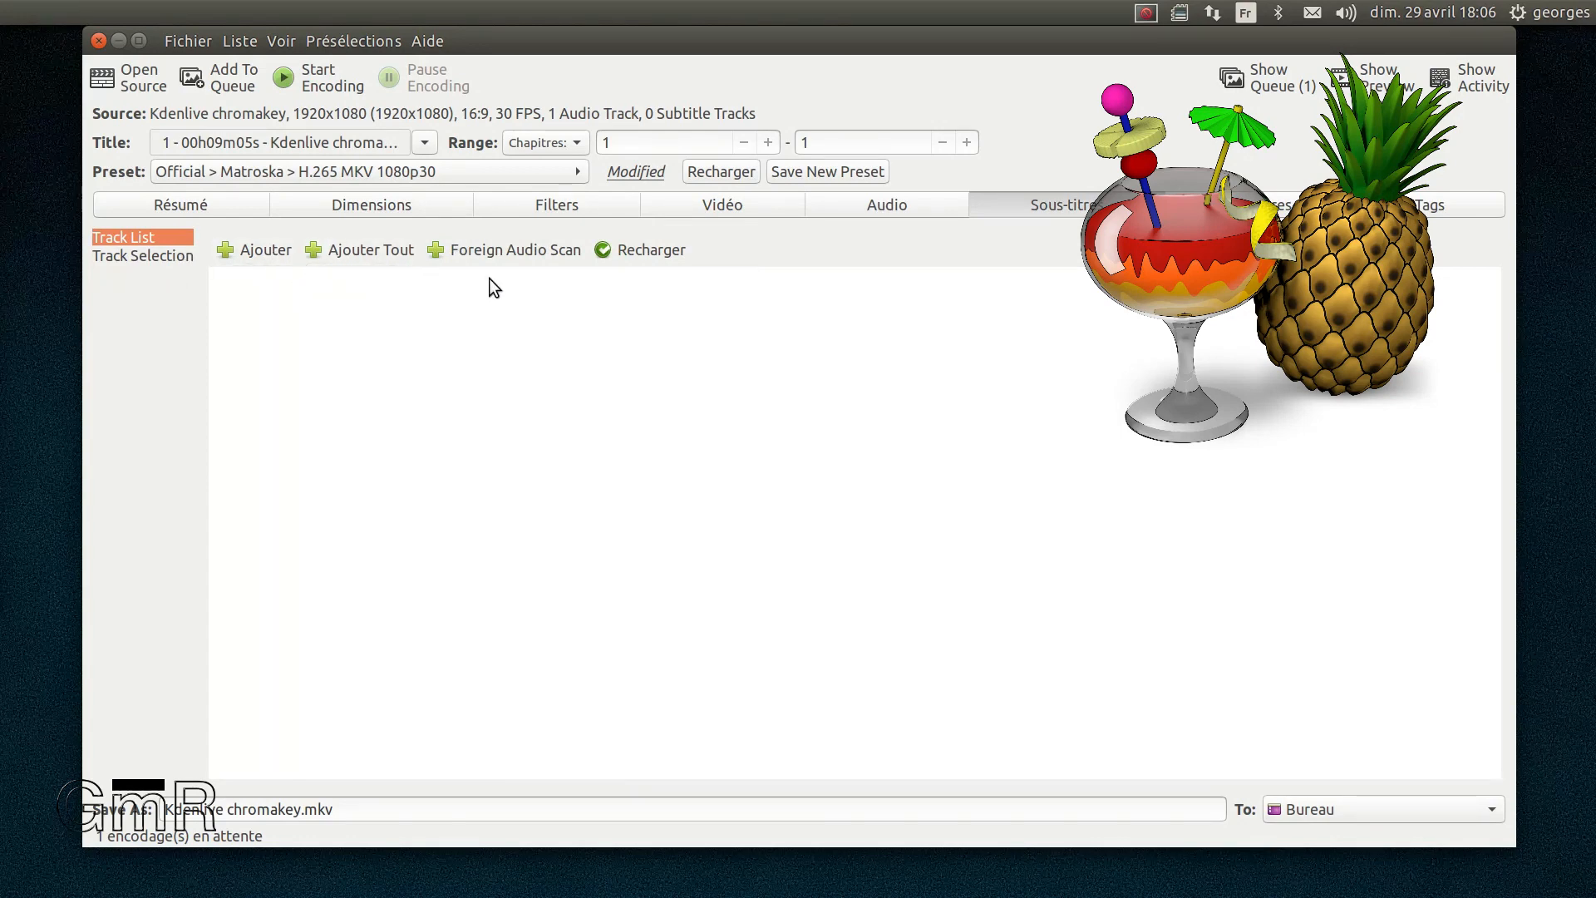
pyautogui.click(131, 257)
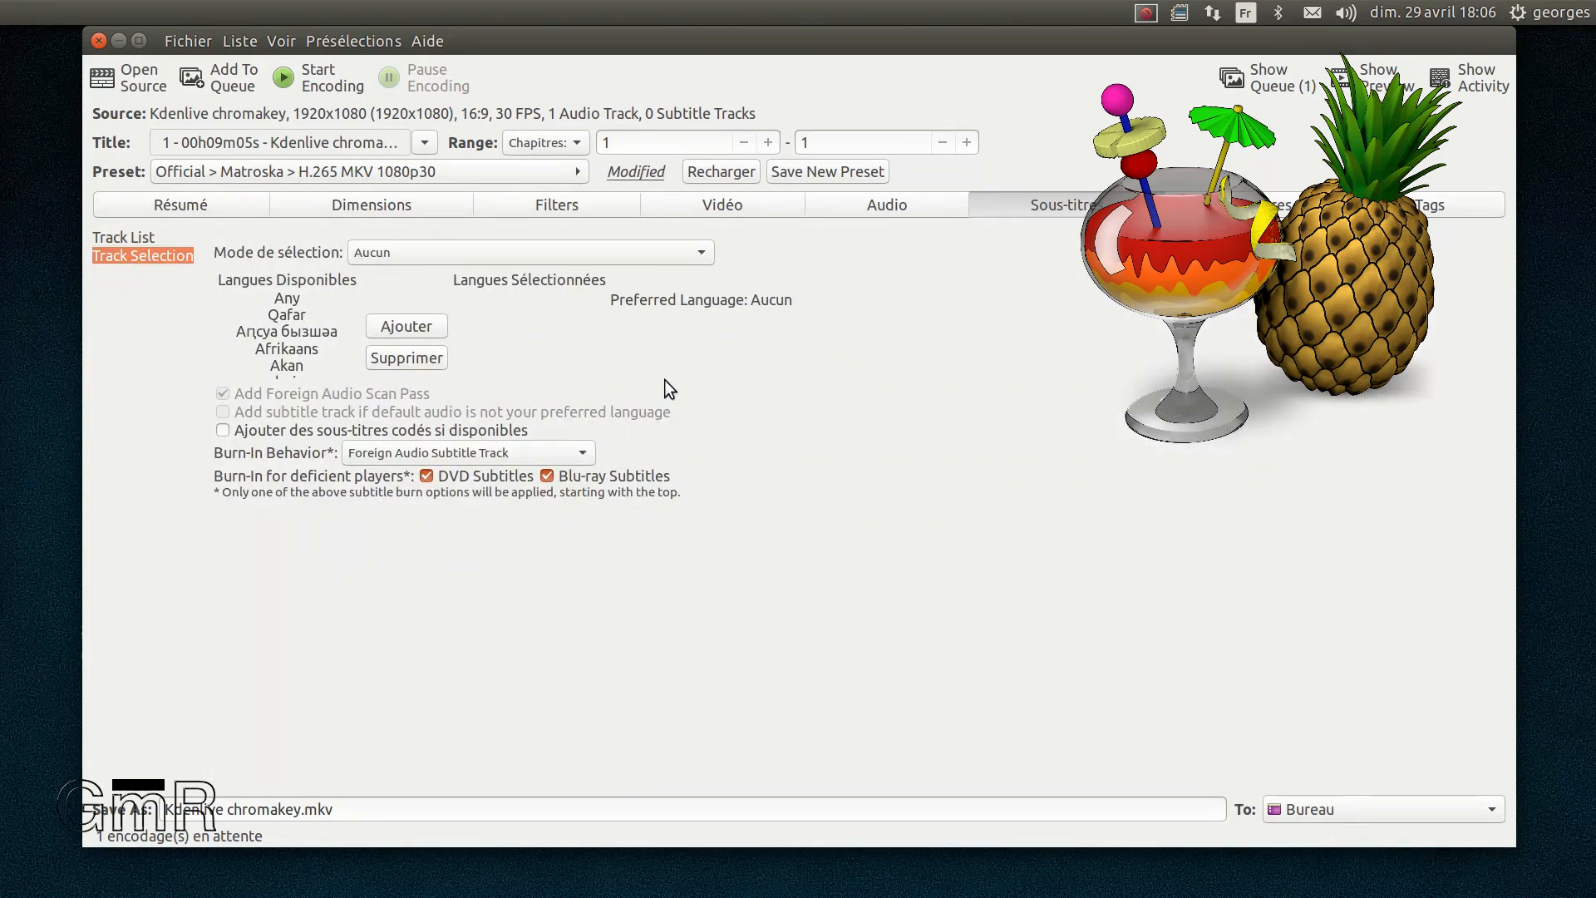
pyautogui.click(632, 253)
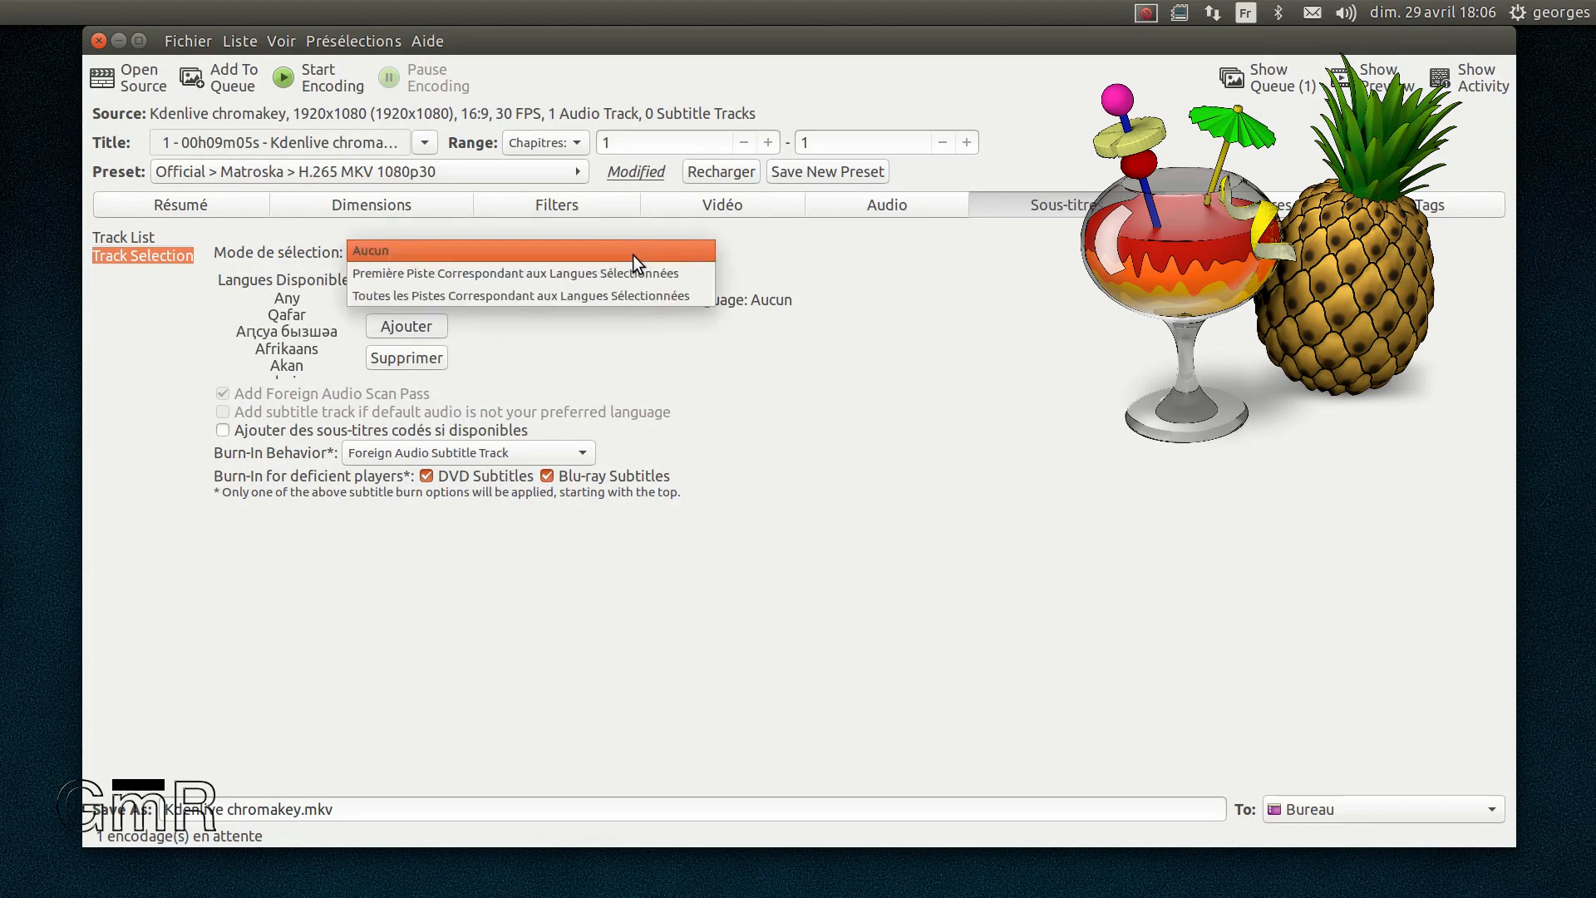
pyautogui.click(914, 324)
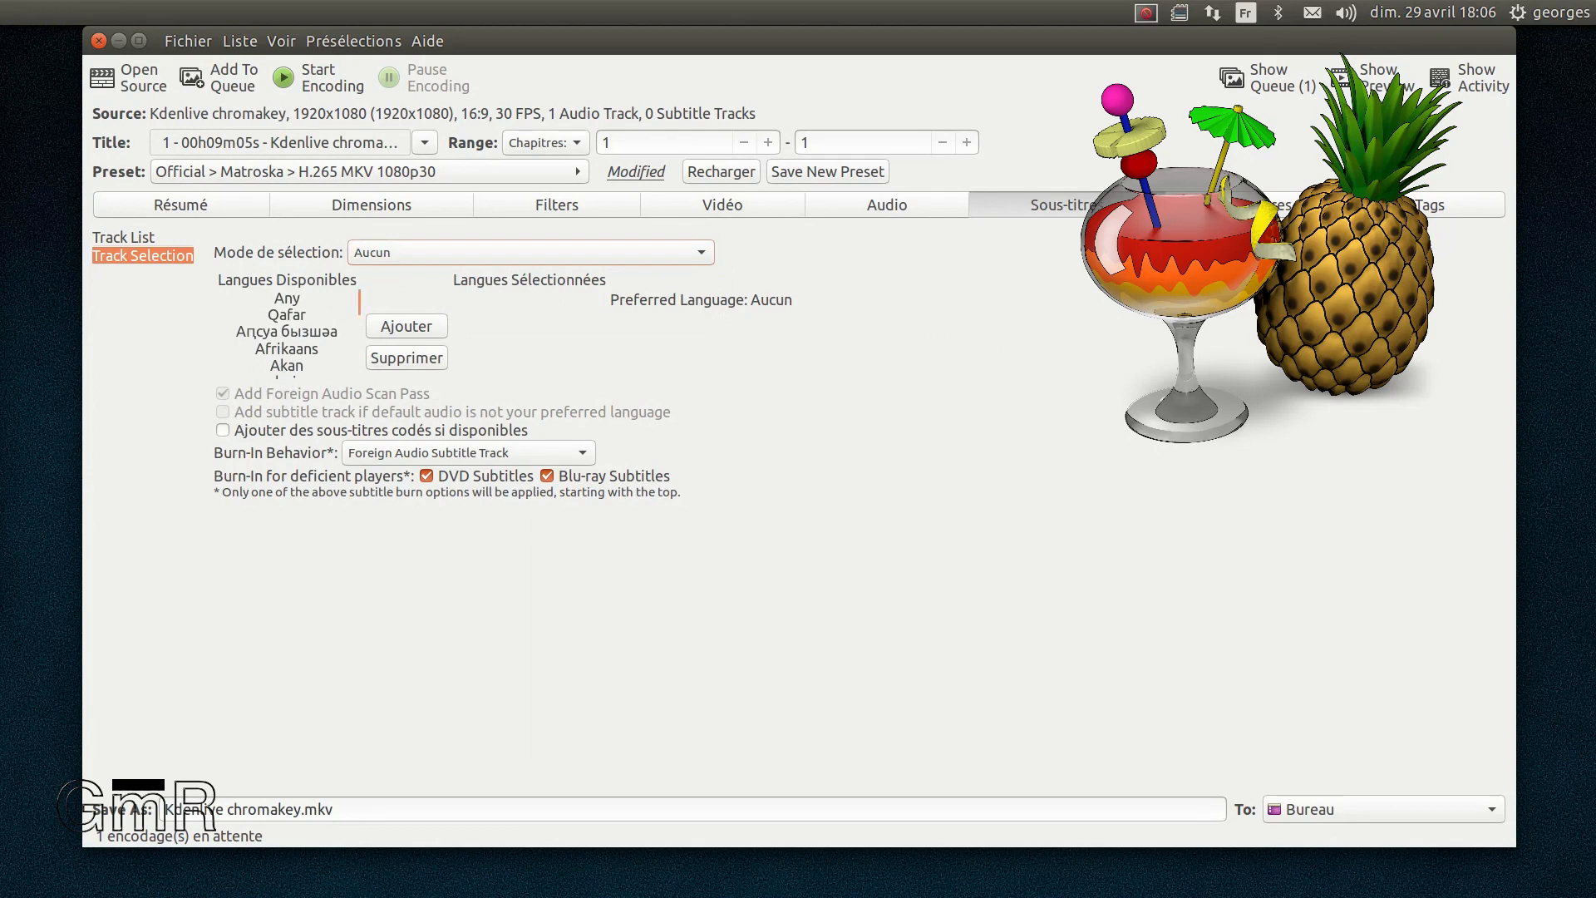
# - View the chapter markers and the metadata tag fields, and close the encoding window
pyautogui.click(1280, 204)
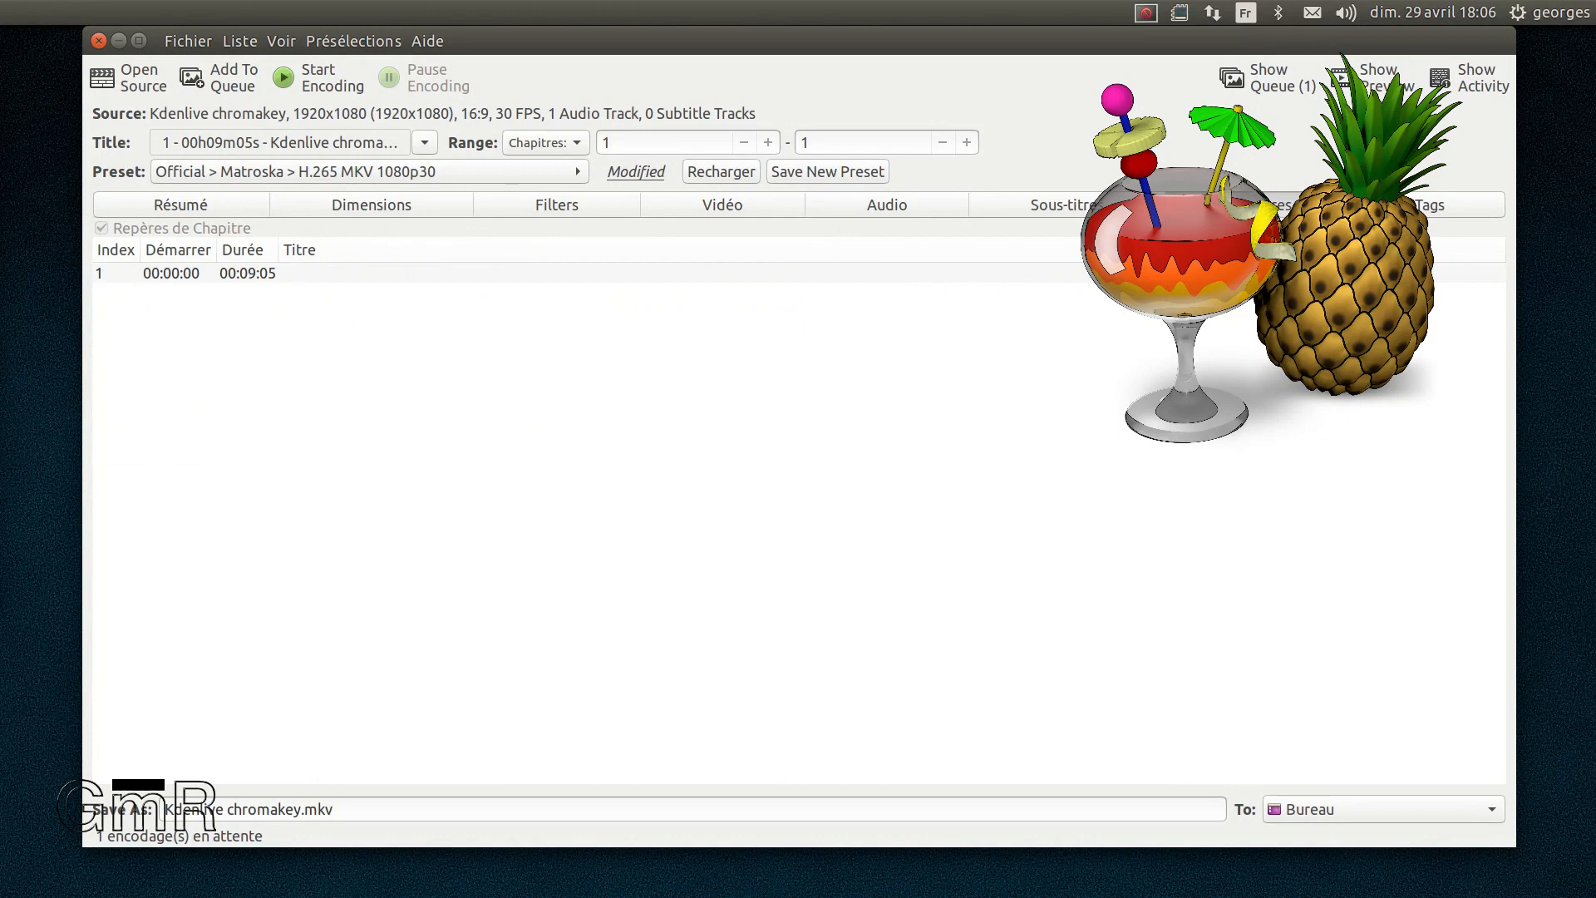
pyautogui.click(1384, 206)
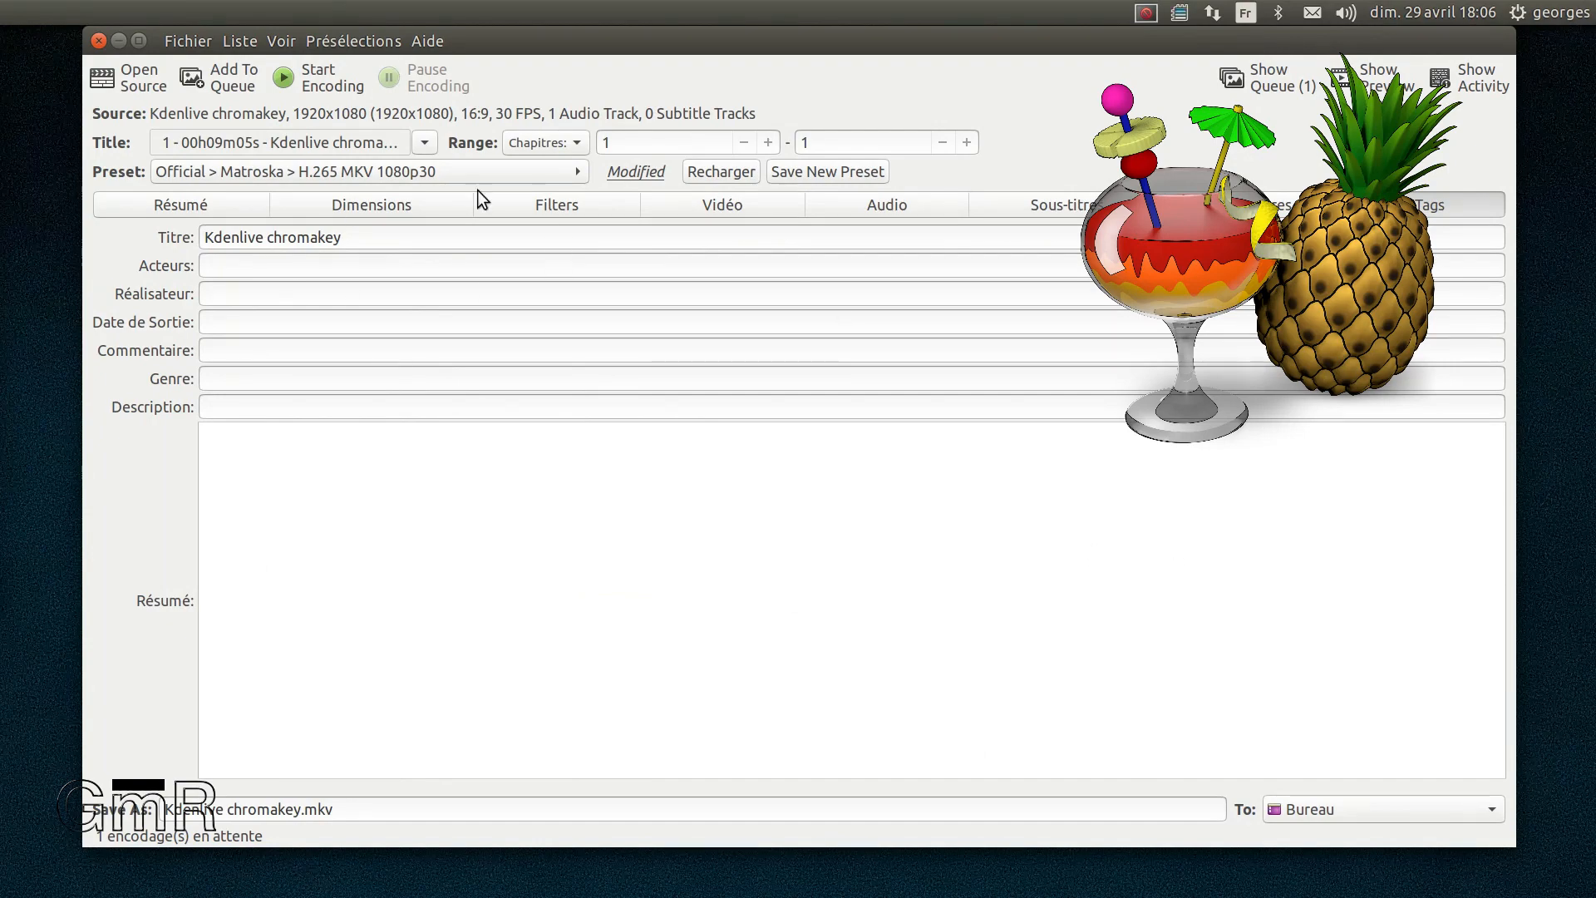
pyautogui.click(98, 41)
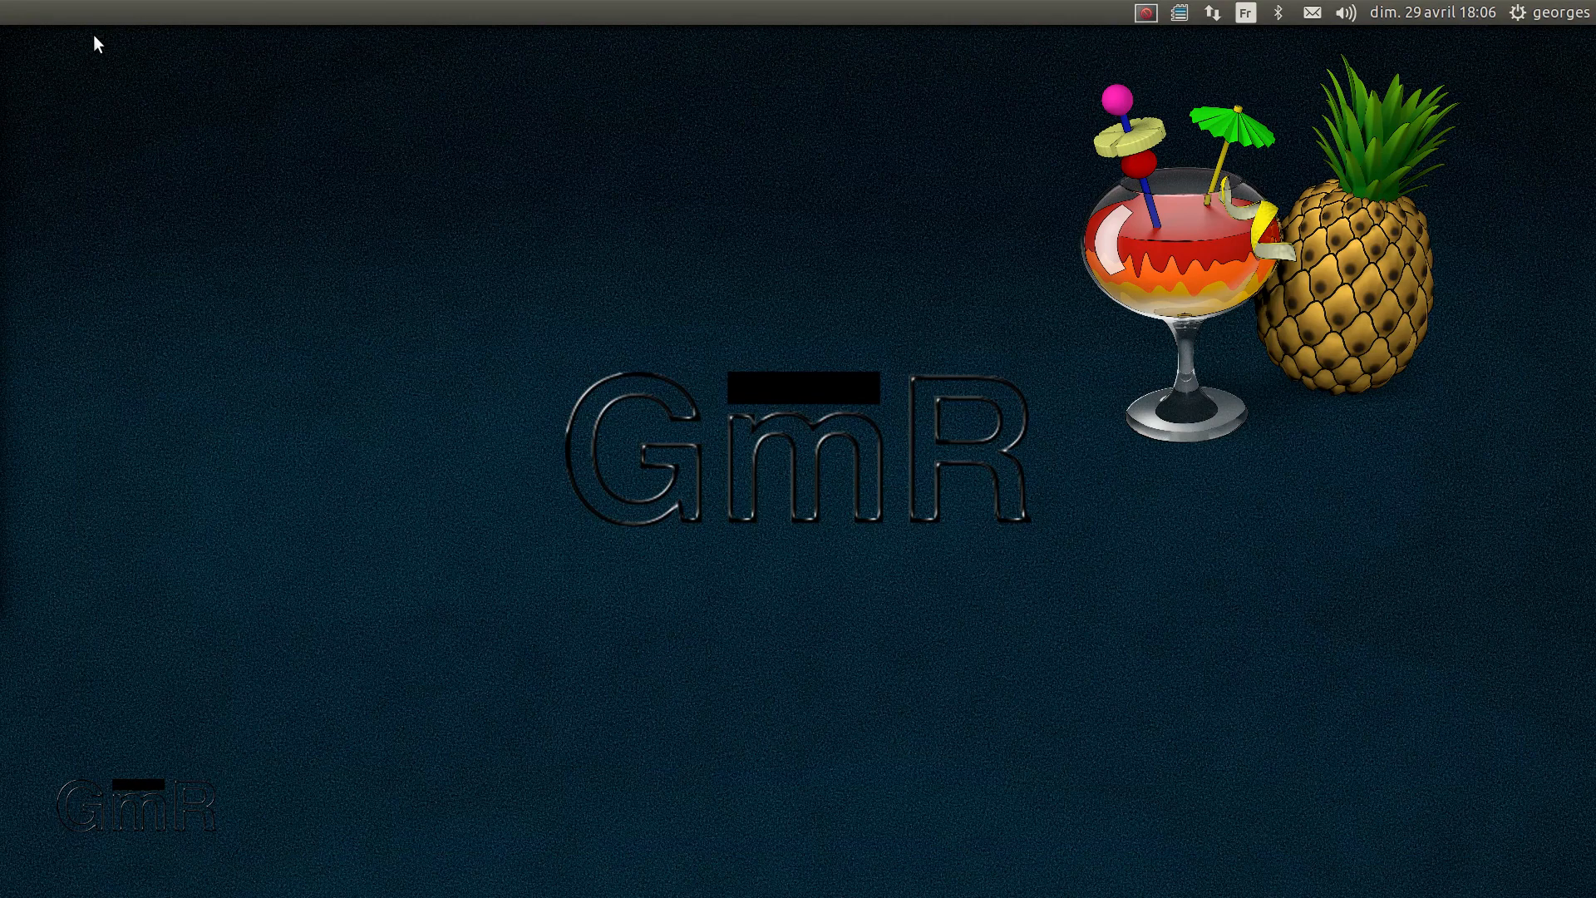
pyautogui.moveTo(0, 50); pyautogui.dragTo(816, 104)
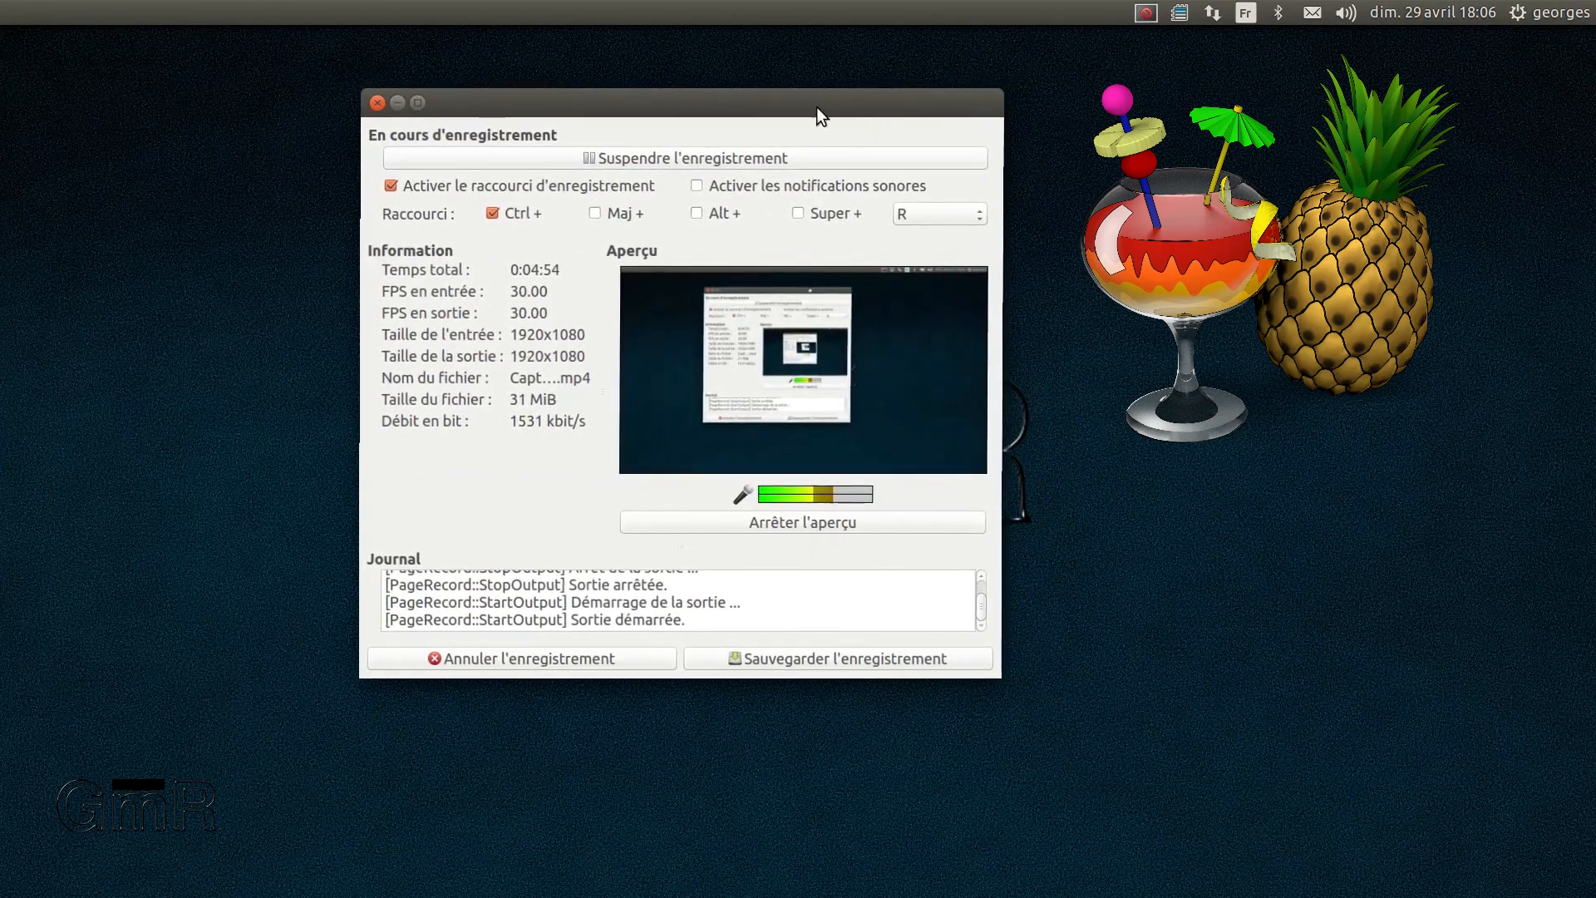